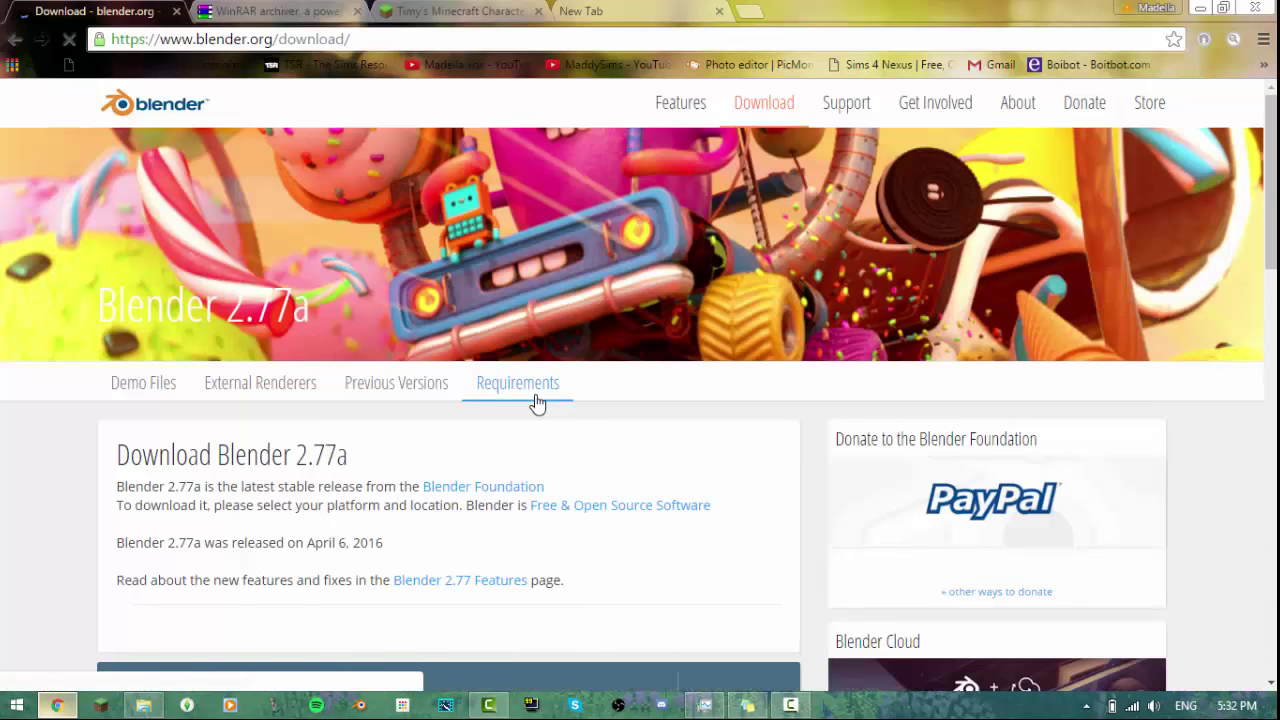
Step: Download the 64-bit Windows build of Blender 2.77a from the NL 1 mirror
{"action": "left_click", "coordinate": [361, 40]}
{"action": "left_click", "coordinate": [361, 40]}
{"action": "left_click", "coordinate": [361, 40]}
{"action": "left_click", "coordinate": [25, 112]}
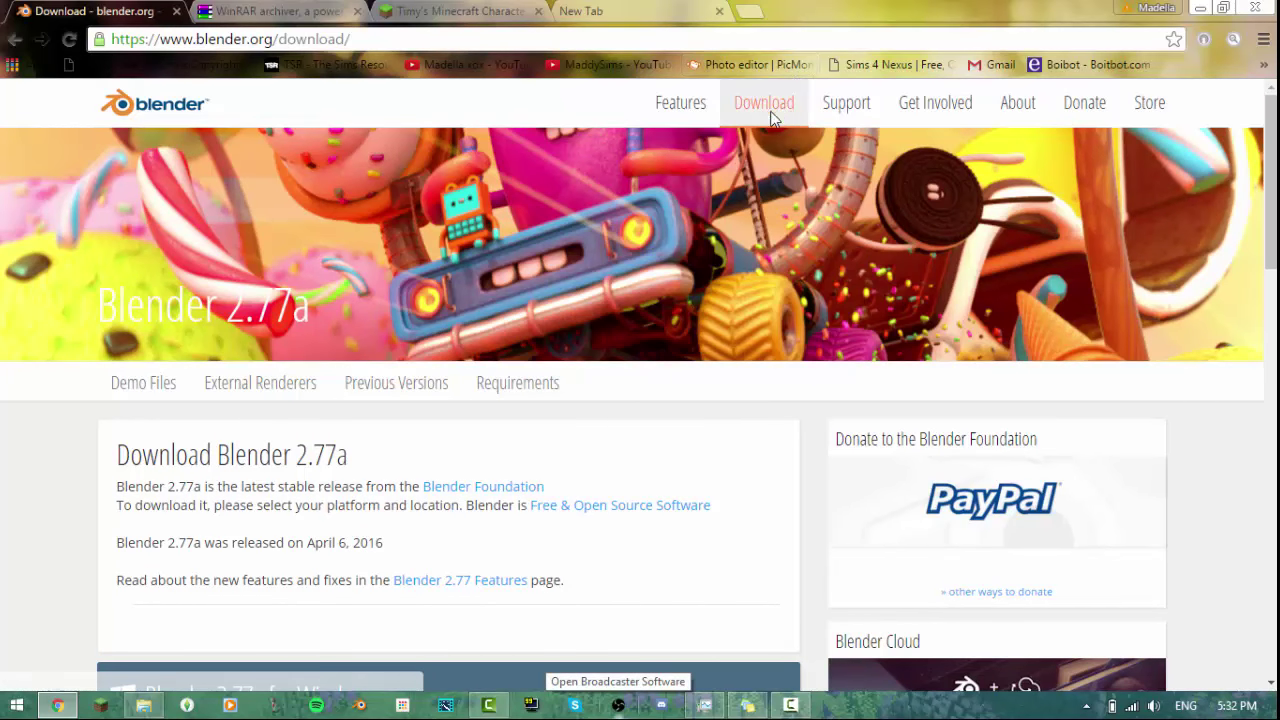
{"action": "scroll", "coordinate": [657, 422], "scroll_direction": "down", "scroll_amount": 1}
{"action": "scroll", "coordinate": [657, 422], "scroll_direction": "down", "scroll_amount": 1}
{"action": "scroll", "coordinate": [337, 394], "scroll_direction": "down", "scroll_amount": 2}
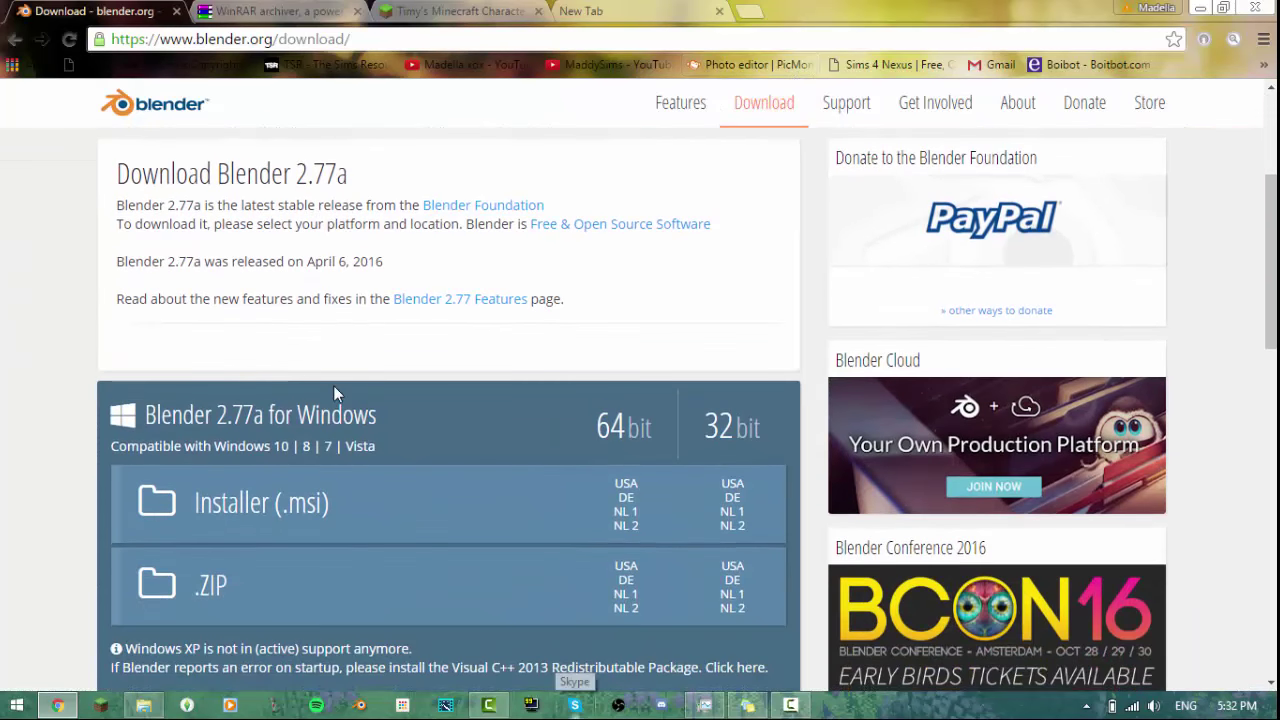
{"action": "scroll", "coordinate": [320, 400], "scroll_direction": "down", "scroll_amount": 1}
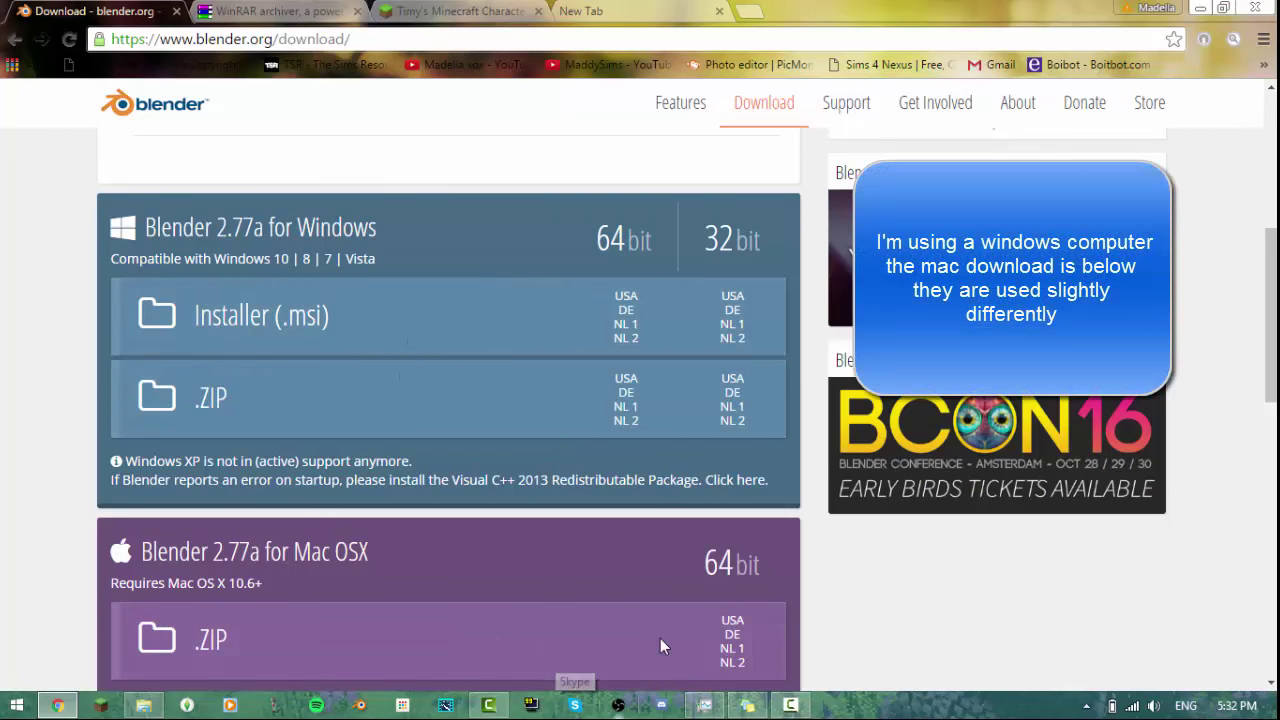
{"action": "left_click", "coordinate": [605, 322]}
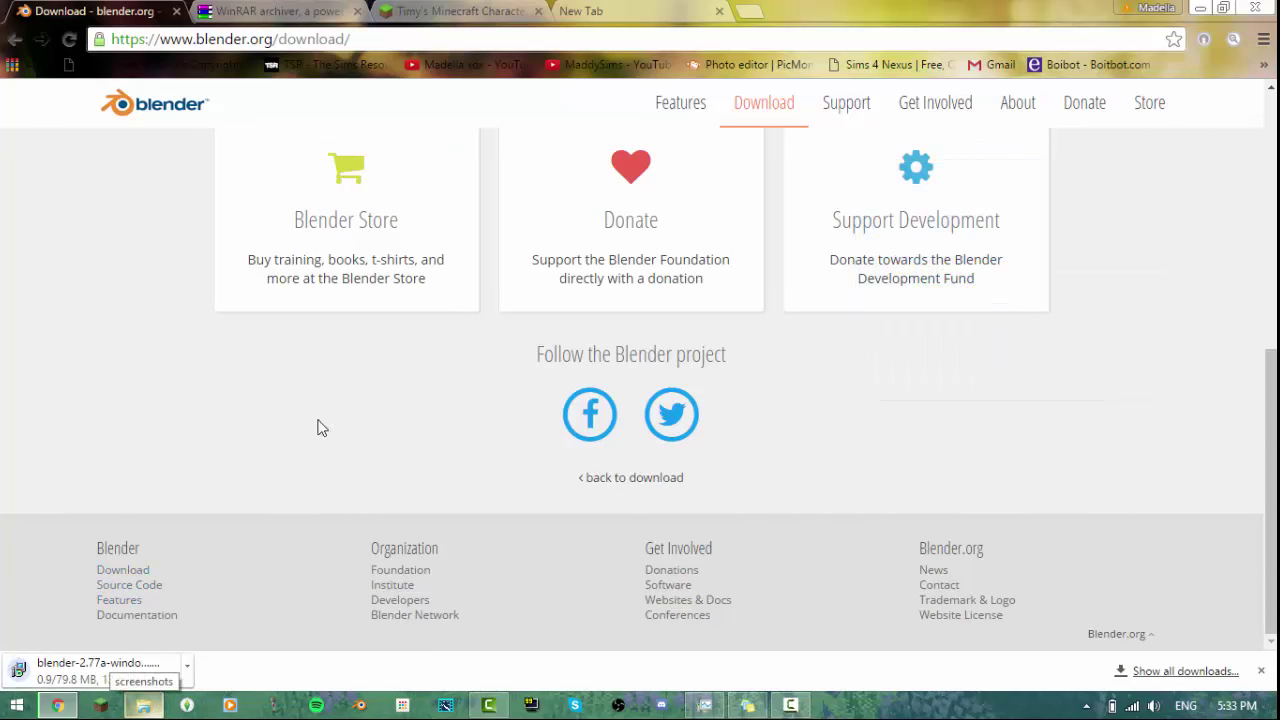
Step: Download the 64-bit WinRAR 5.40 beta 4 installer (winrar-x64-54b4.exe) from rarlab
{"action": "key", "text": "ctrl+Tab"}
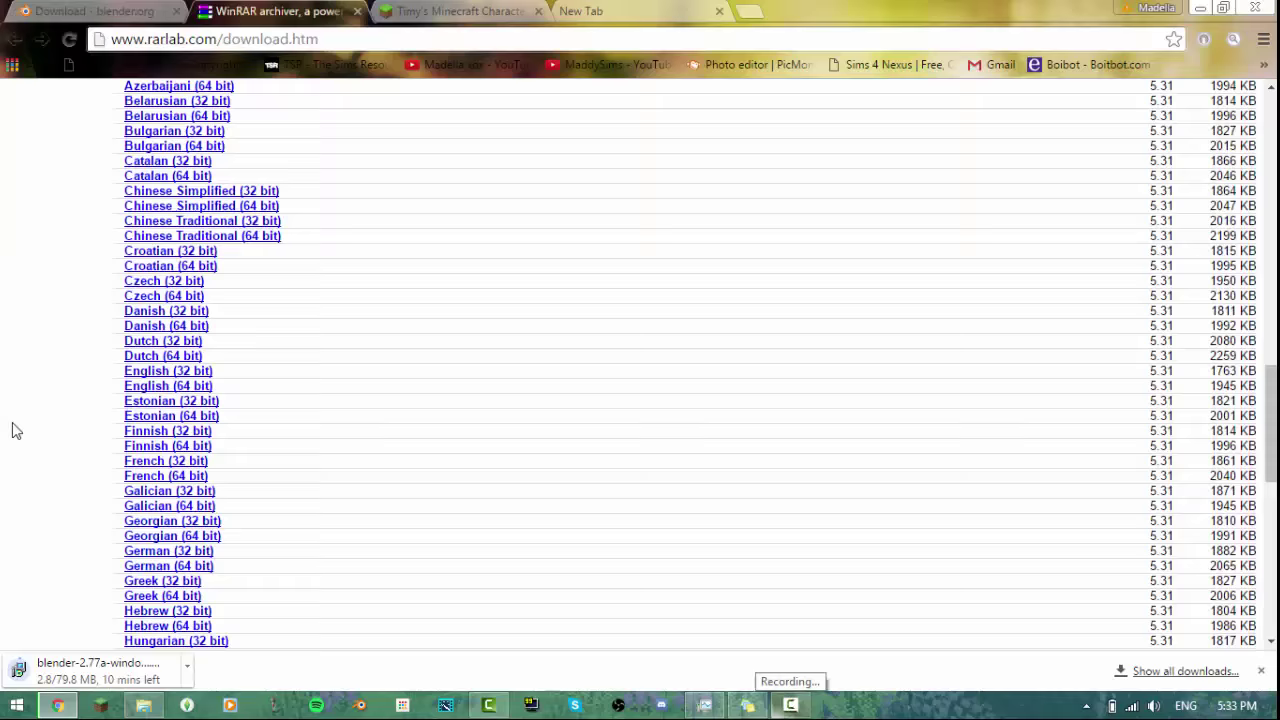
{"action": "scroll", "coordinate": [41, 400], "scroll_direction": "down", "scroll_amount": 1}
{"action": "scroll", "coordinate": [100, 380], "scroll_direction": "up", "scroll_amount": 3}
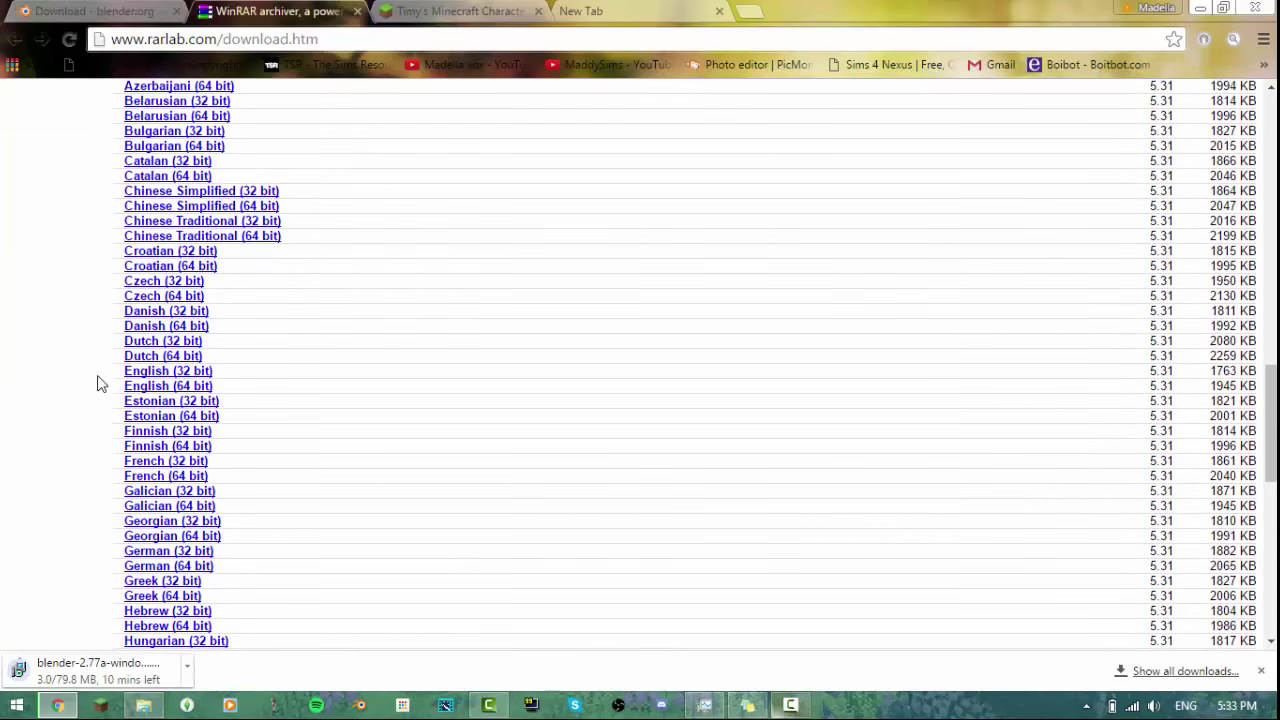
{"action": "scroll", "coordinate": [190, 214], "scroll_direction": "up", "scroll_amount": 10}
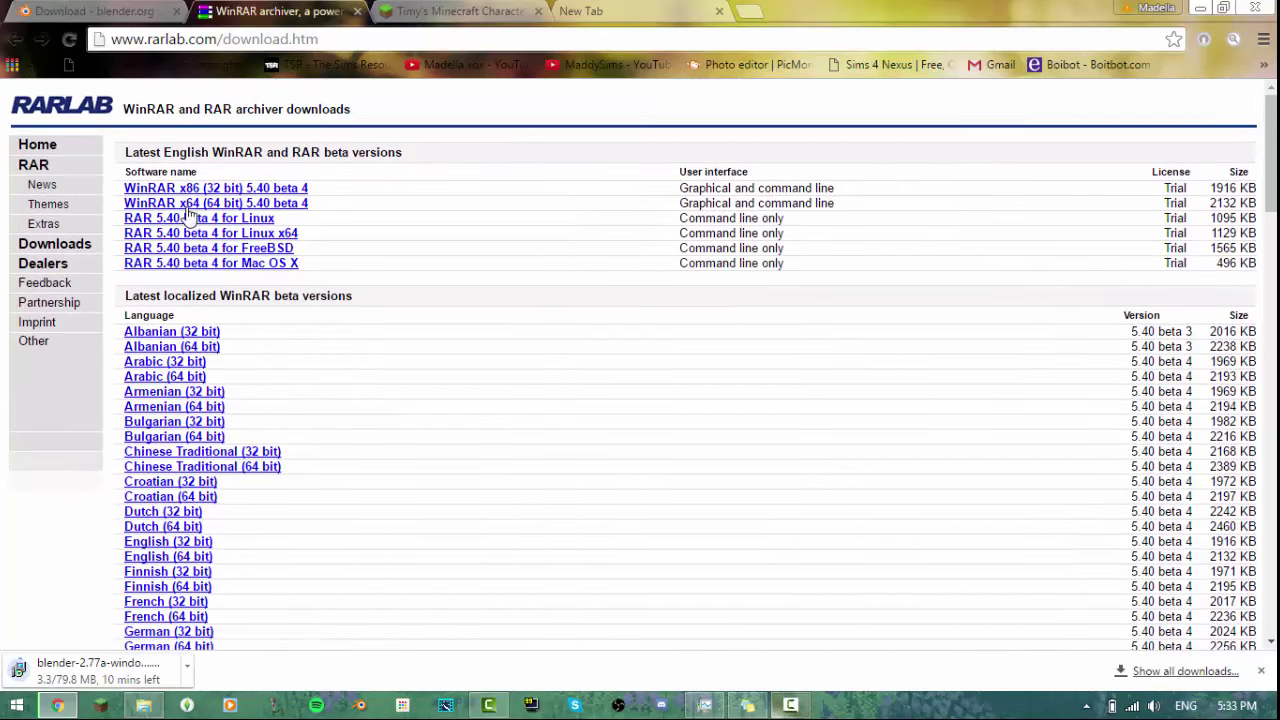
{"action": "left_click", "coordinate": [141, 38]}
{"action": "left_click", "coordinate": [145, 38]}
{"action": "scroll", "coordinate": [329, 323], "scroll_direction": "down", "scroll_amount": 1}
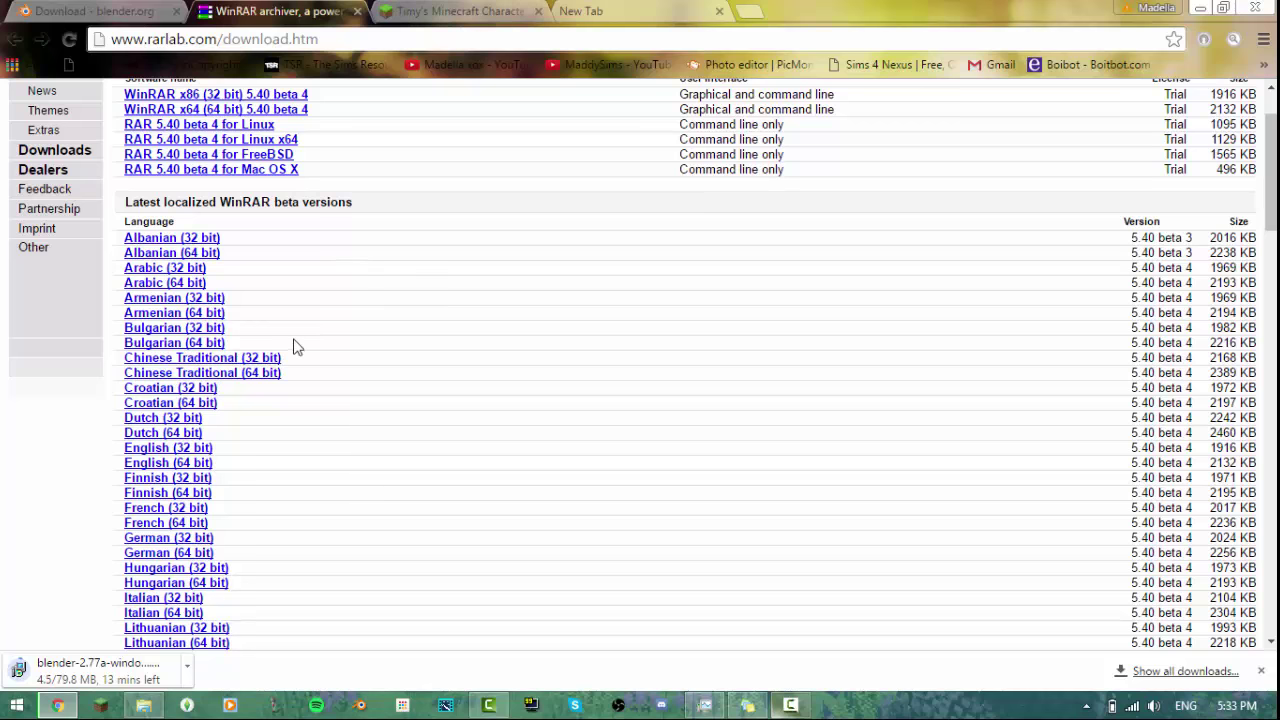
{"action": "scroll", "coordinate": [297, 346], "scroll_direction": "down", "scroll_amount": 11}
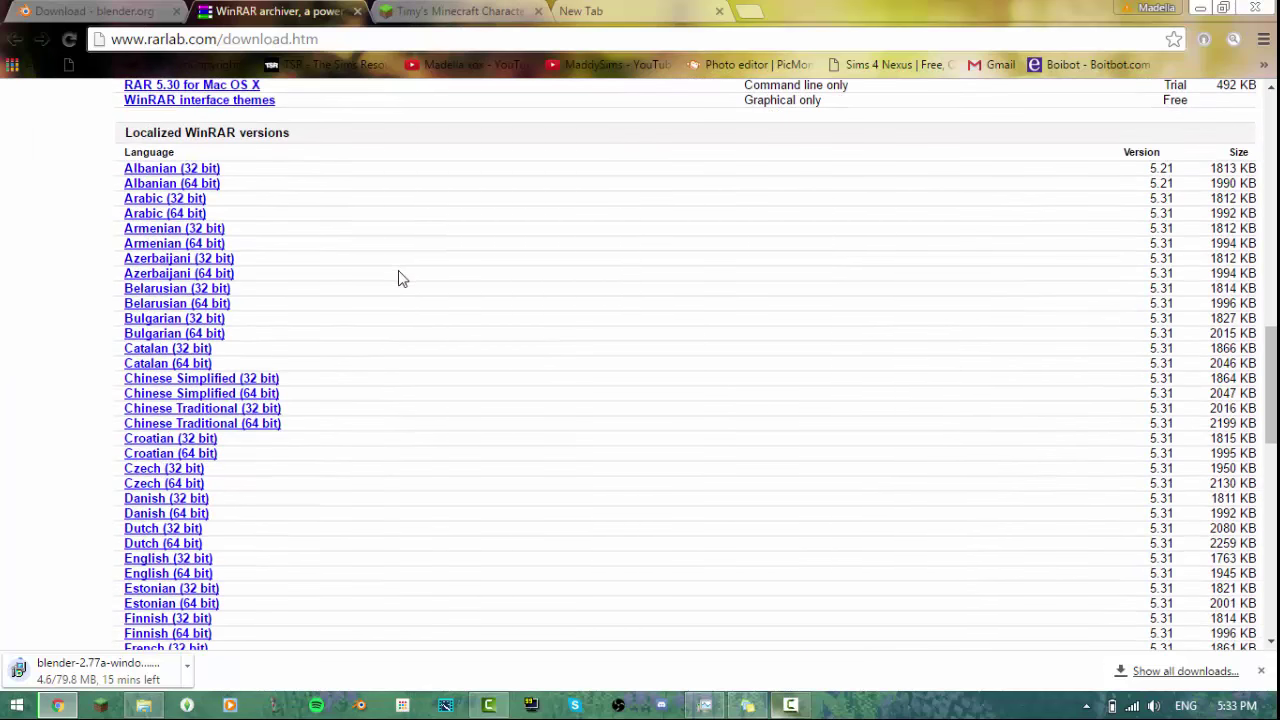
{"action": "scroll", "coordinate": [400, 279], "scroll_direction": "down", "scroll_amount": 2}
{"action": "scroll", "coordinate": [394, 283], "scroll_direction": "down", "scroll_amount": 8}
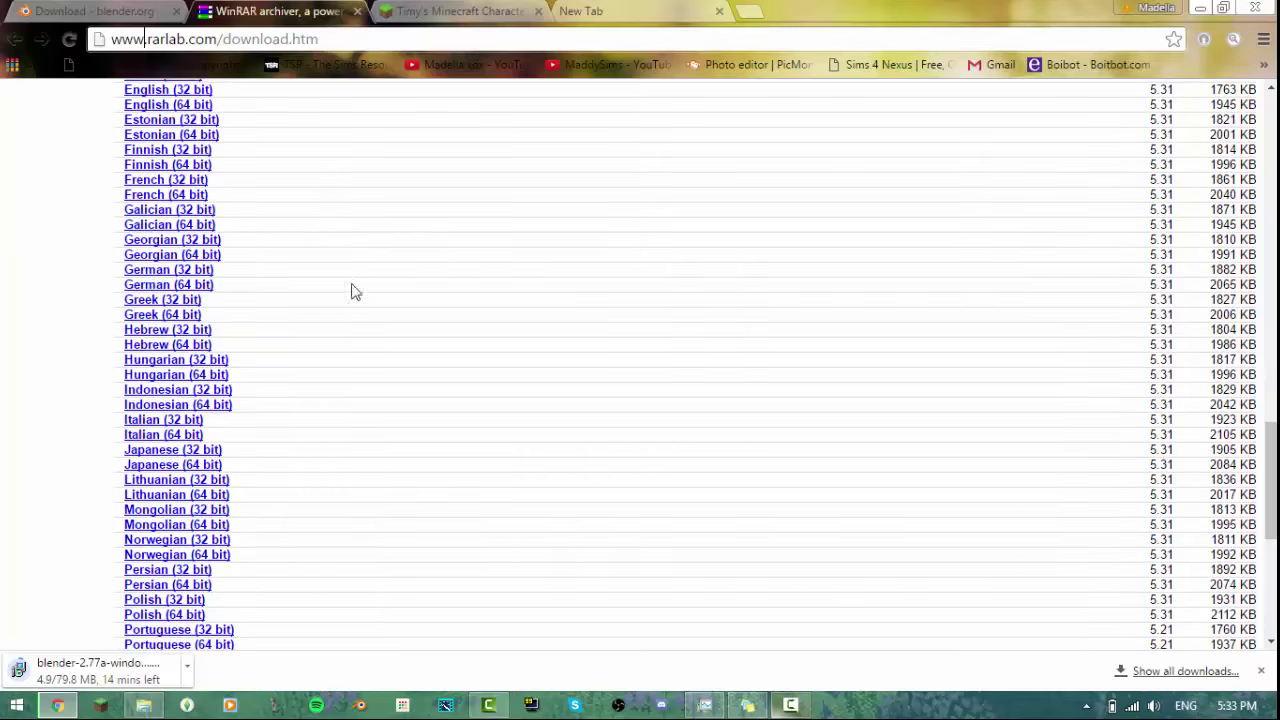
{"action": "scroll", "coordinate": [220, 483], "scroll_direction": "up", "scroll_amount": 15}
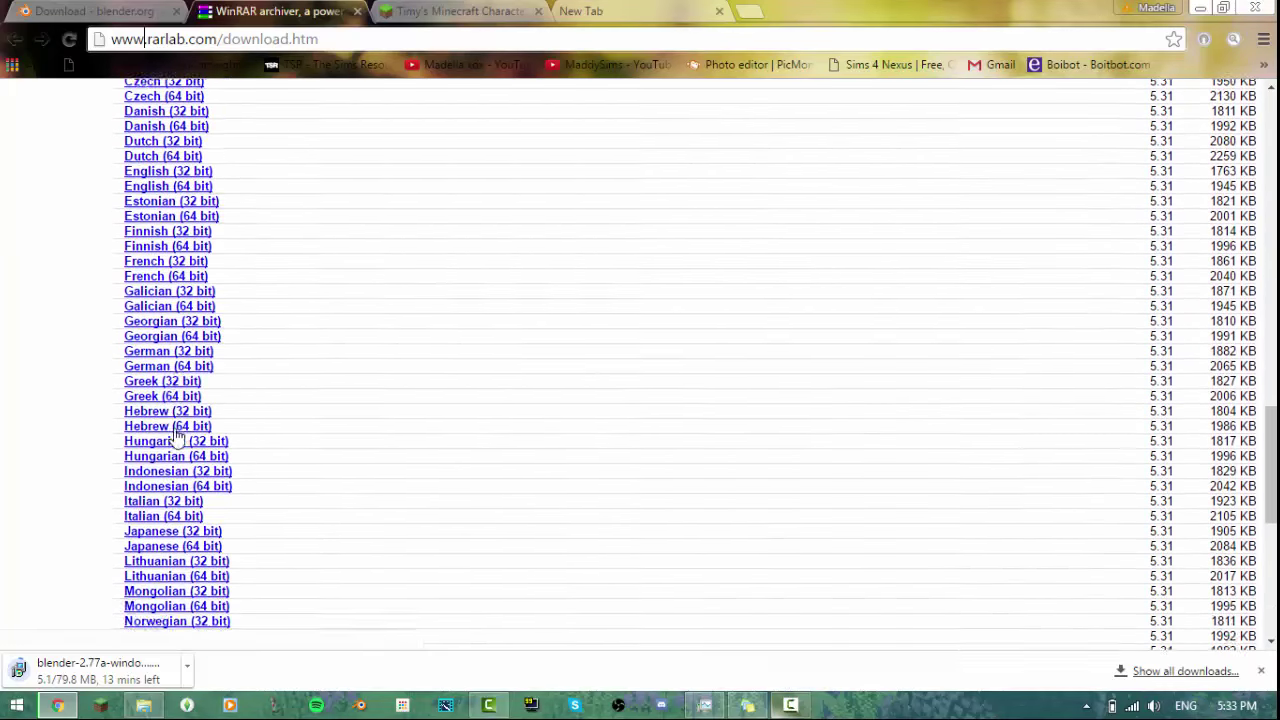
{"action": "scroll", "coordinate": [190, 375], "scroll_direction": "up", "scroll_amount": 4}
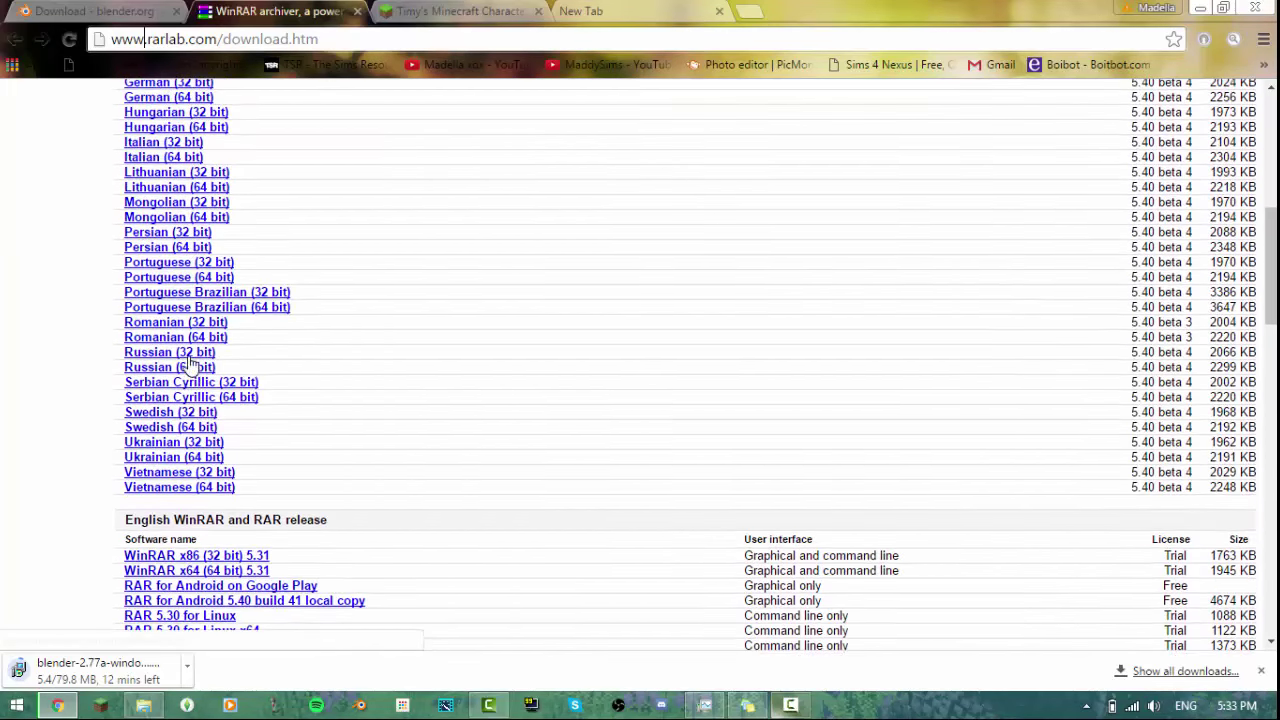
{"action": "scroll", "coordinate": [88, 190], "scroll_direction": "up", "scroll_amount": 1}
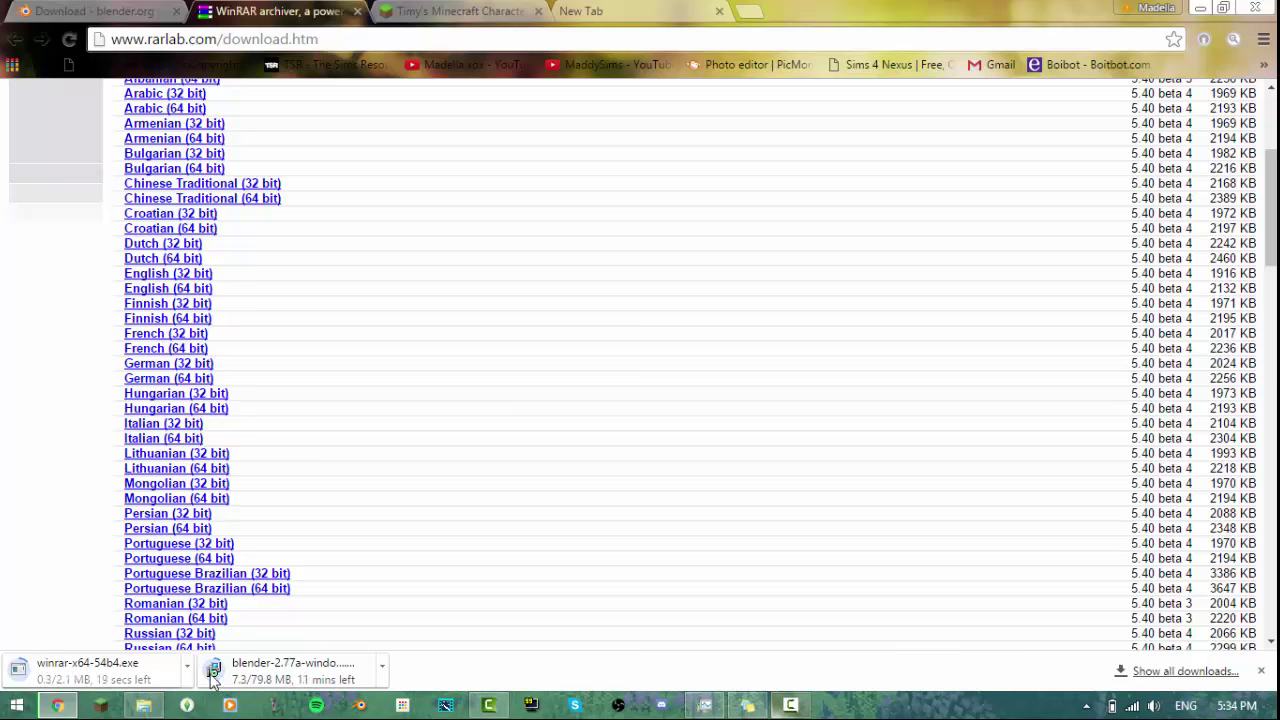
Step: Find the Download (Version 6.4) link in the Timy's Minecraft Character Rig post and download the rig
{"action": "left_click", "coordinate": [396, 10]}
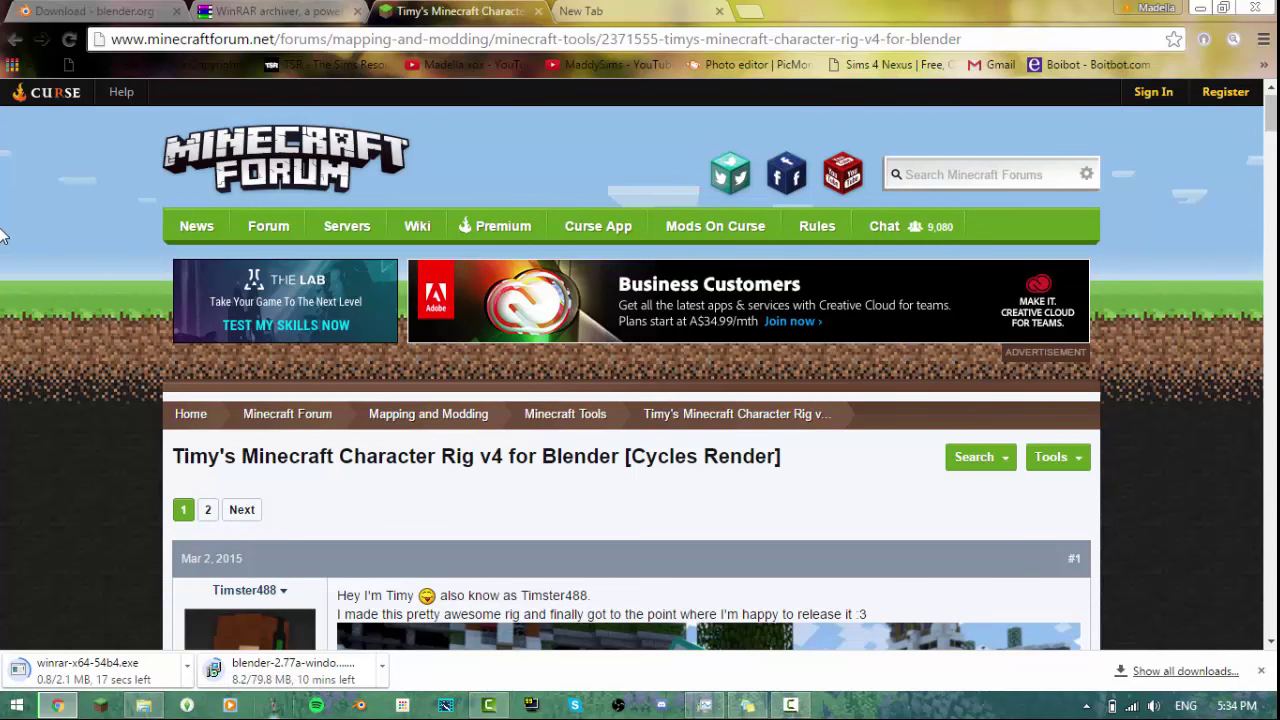
{"action": "scroll", "coordinate": [446, 377], "scroll_direction": "down", "scroll_amount": 1}
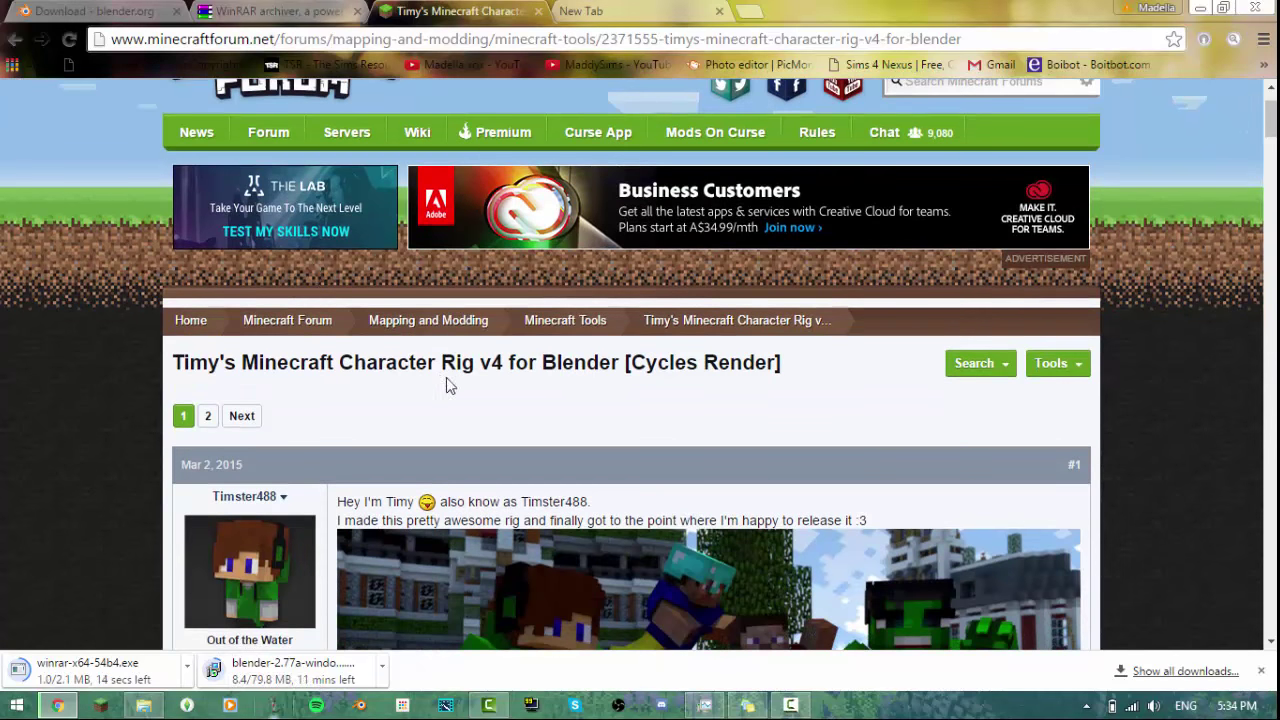
{"action": "left_click_drag", "start_coordinate": [189, 363], "coordinate": [578, 396]}
{"action": "left_click", "coordinate": [578, 396]}
{"action": "scroll", "coordinate": [574, 407], "scroll_direction": "down", "scroll_amount": 2}
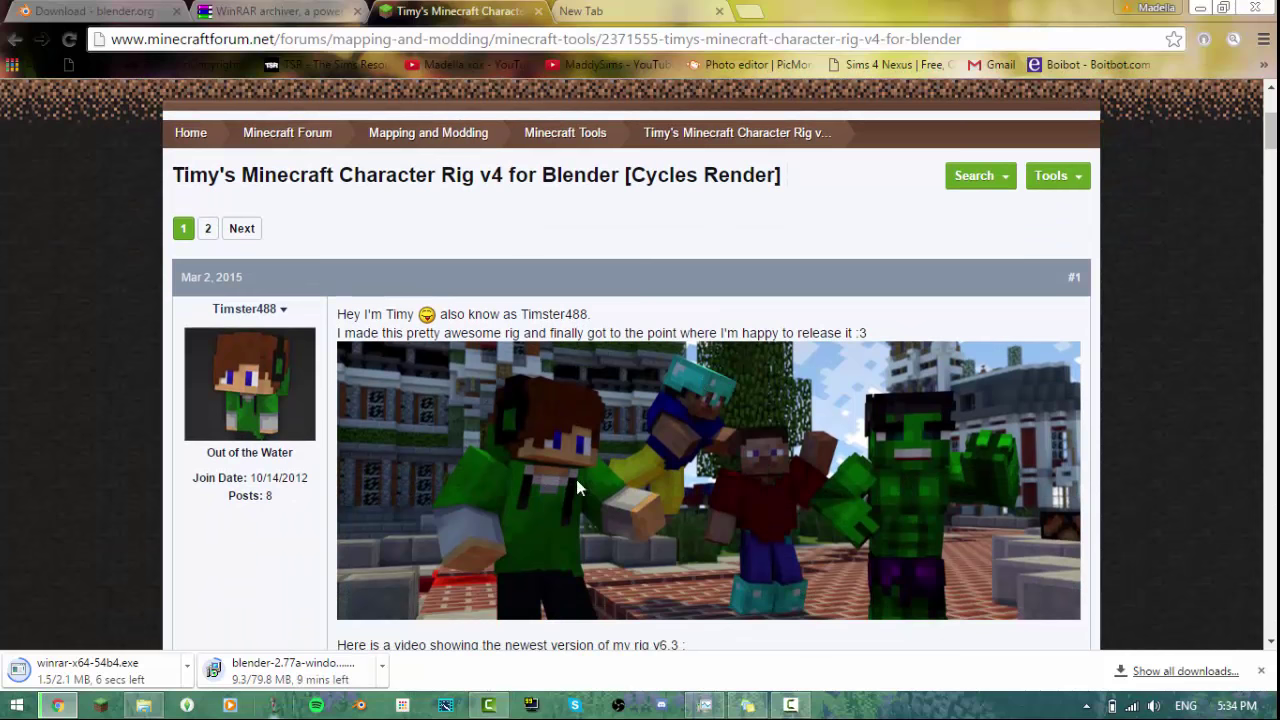
{"action": "scroll", "coordinate": [534, 483], "scroll_direction": "down", "scroll_amount": 2}
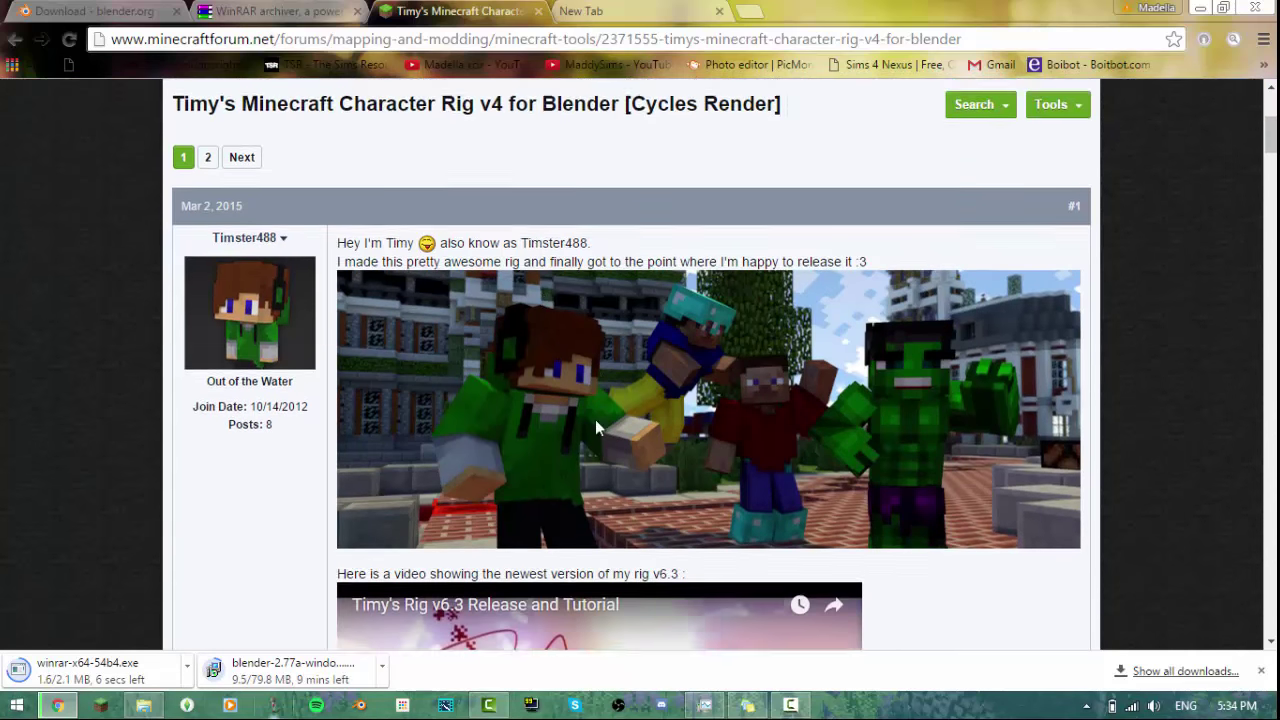
{"action": "scroll", "coordinate": [671, 187], "scroll_direction": "down", "scroll_amount": 5}
{"action": "scroll", "coordinate": [680, 163], "scroll_direction": "down", "scroll_amount": 4}
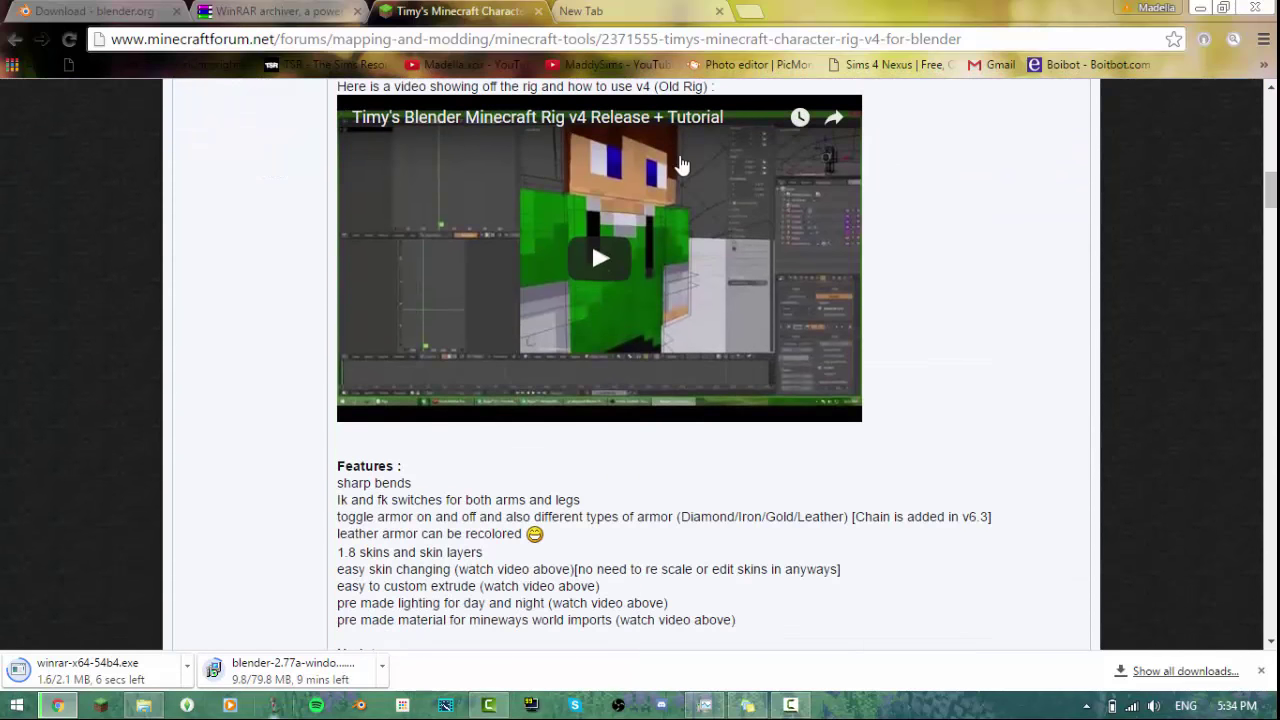
{"action": "scroll", "coordinate": [629, 406], "scroll_direction": "down", "scroll_amount": 3}
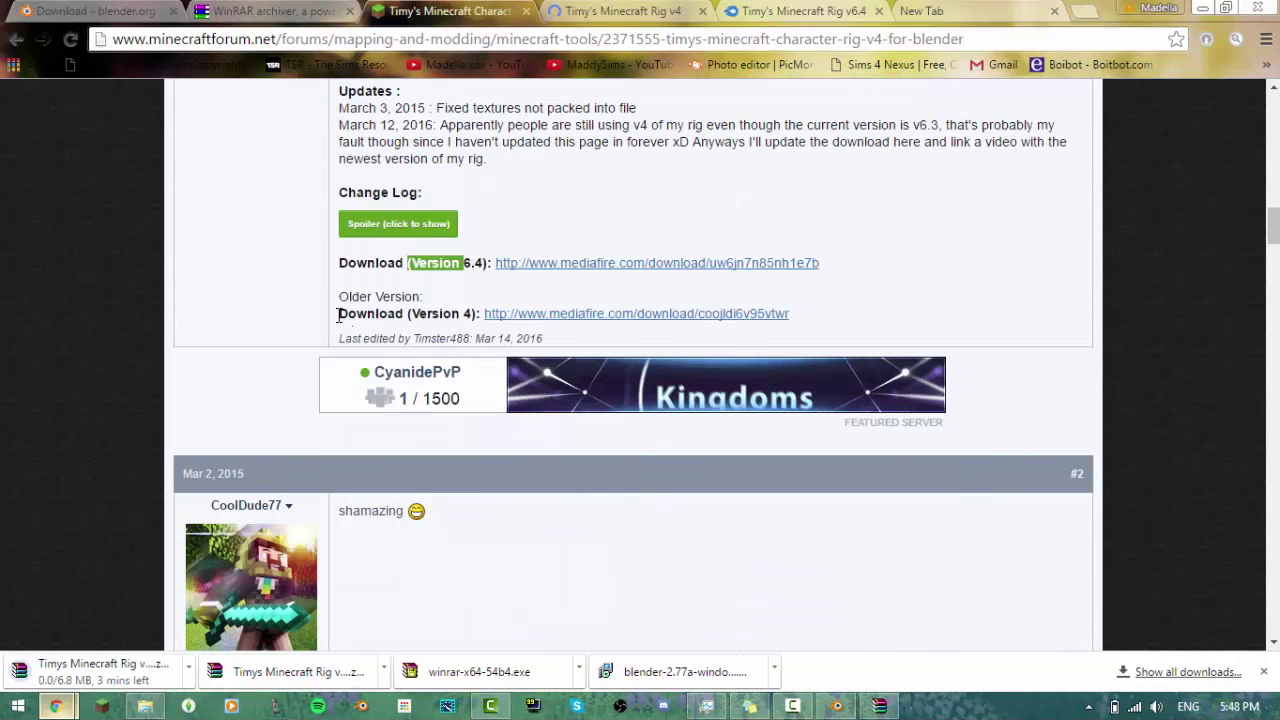
{"action": "left_click_drag", "start_coordinate": [338, 316], "coordinate": [472, 316]}
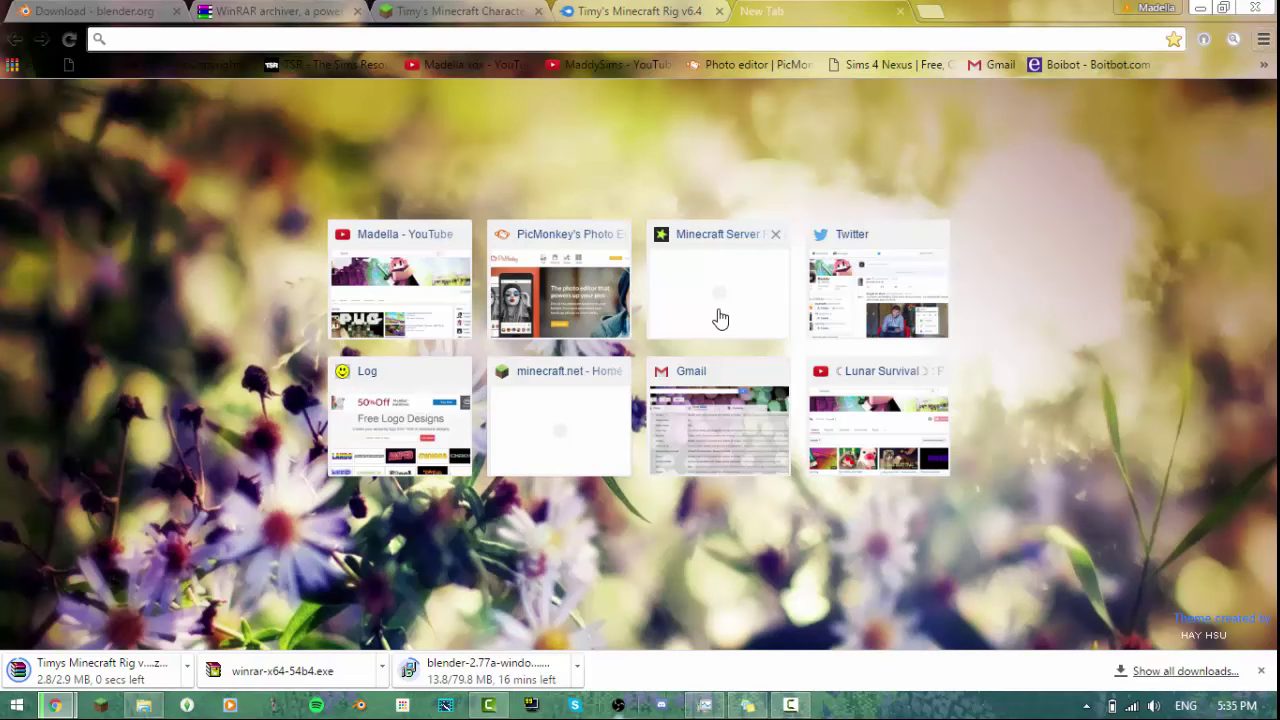
Step: Check Chrome's downloads and run the finished Blender 2.77a installer
{"action": "left_click", "coordinate": [1263, 40]}
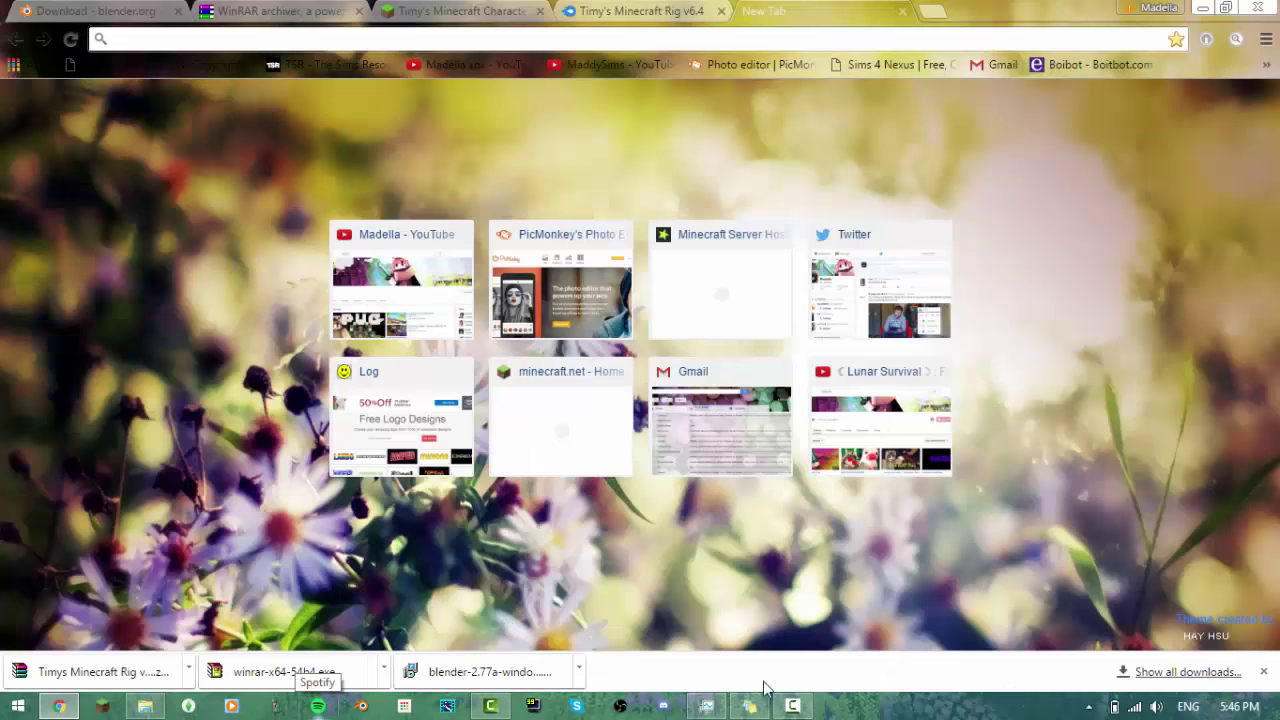
{"action": "left_click", "coordinate": [537, 673]}
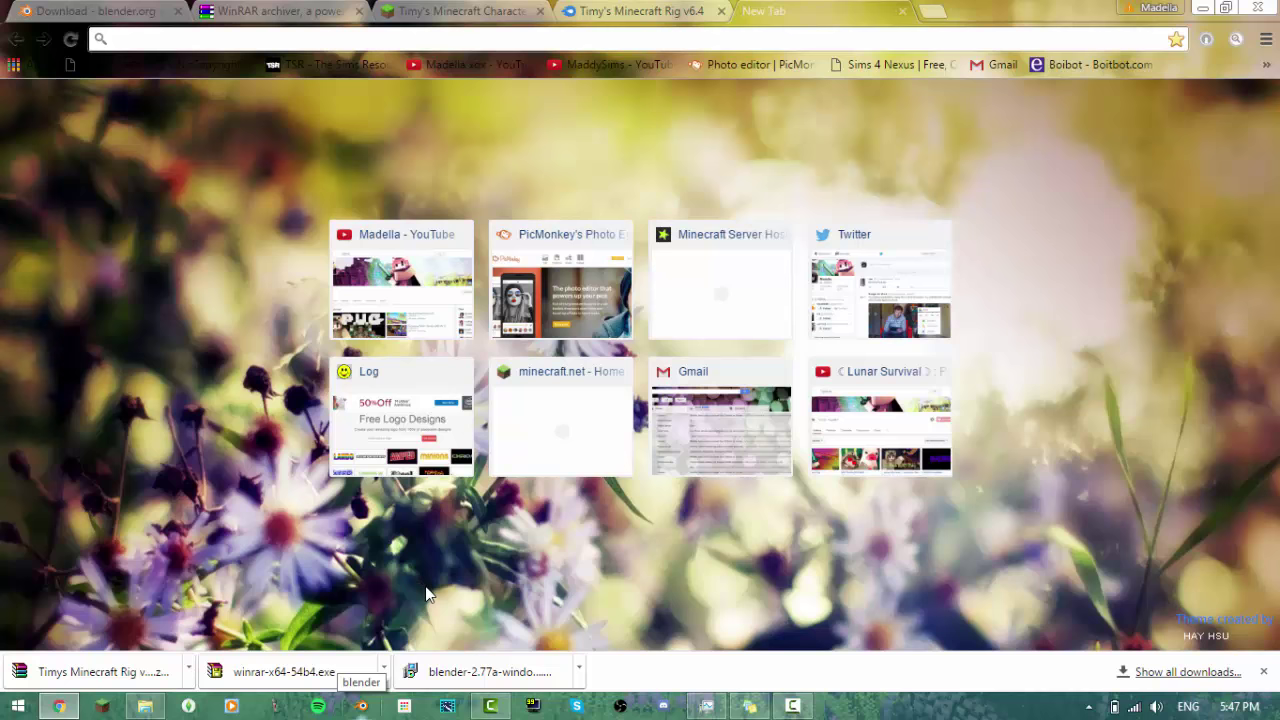
Step: Start Blender 2.77, dismiss the splash, and select the camera in the default scene
{"action": "left_click", "coordinate": [363, 706]}
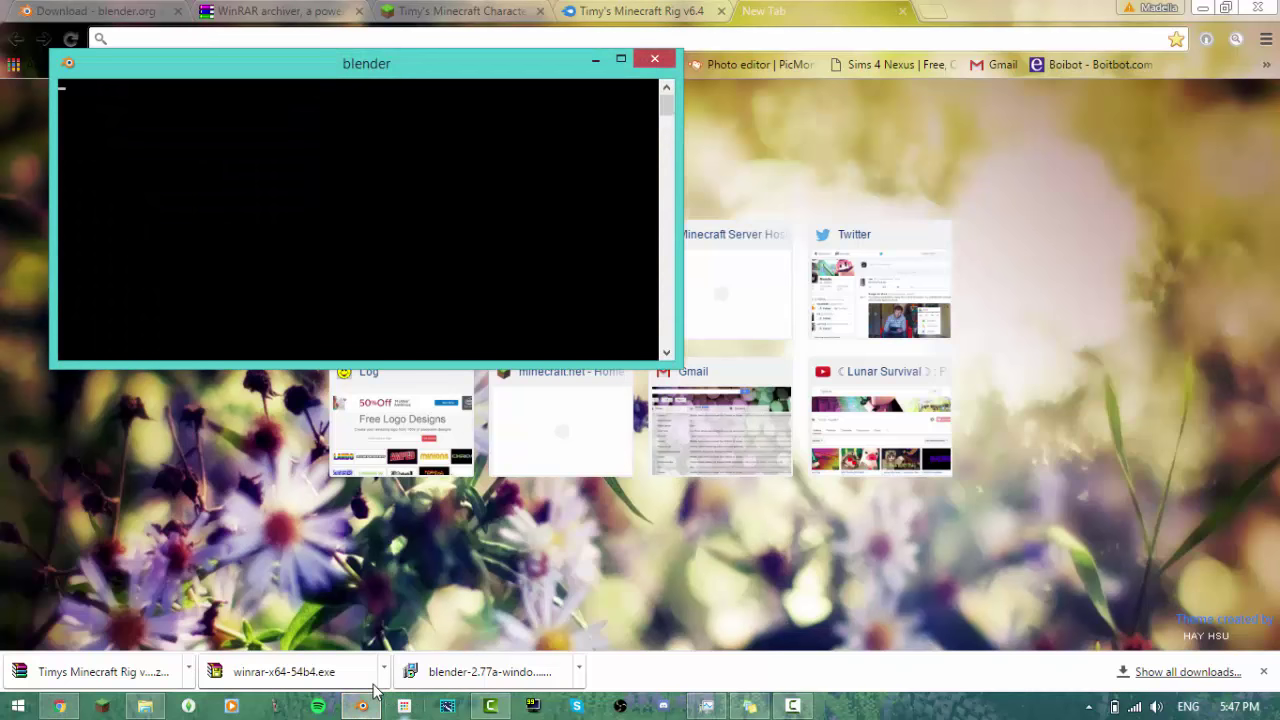
{"action": "mouse_move", "coordinate": [363, 700]}
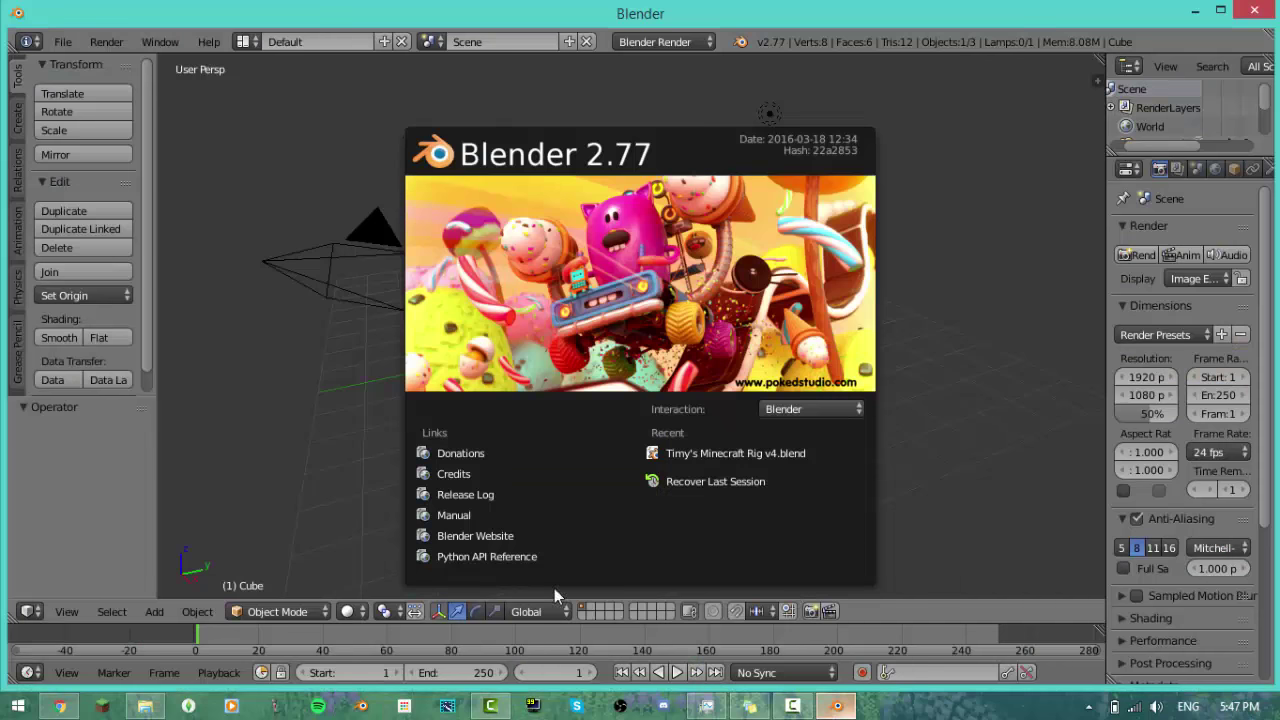
{"action": "left_click", "coordinate": [976, 177]}
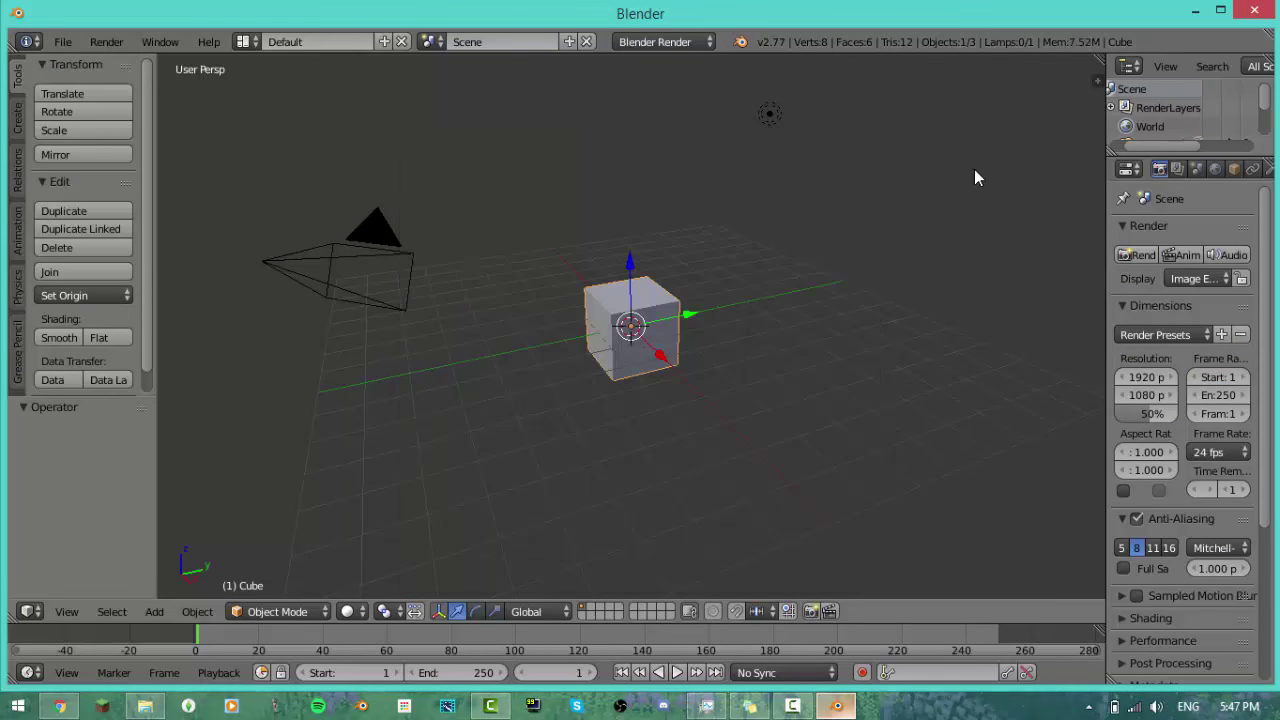
{"action": "middle_click_drag", "start_coordinate": [679, 531], "coordinate": [818, 337]}
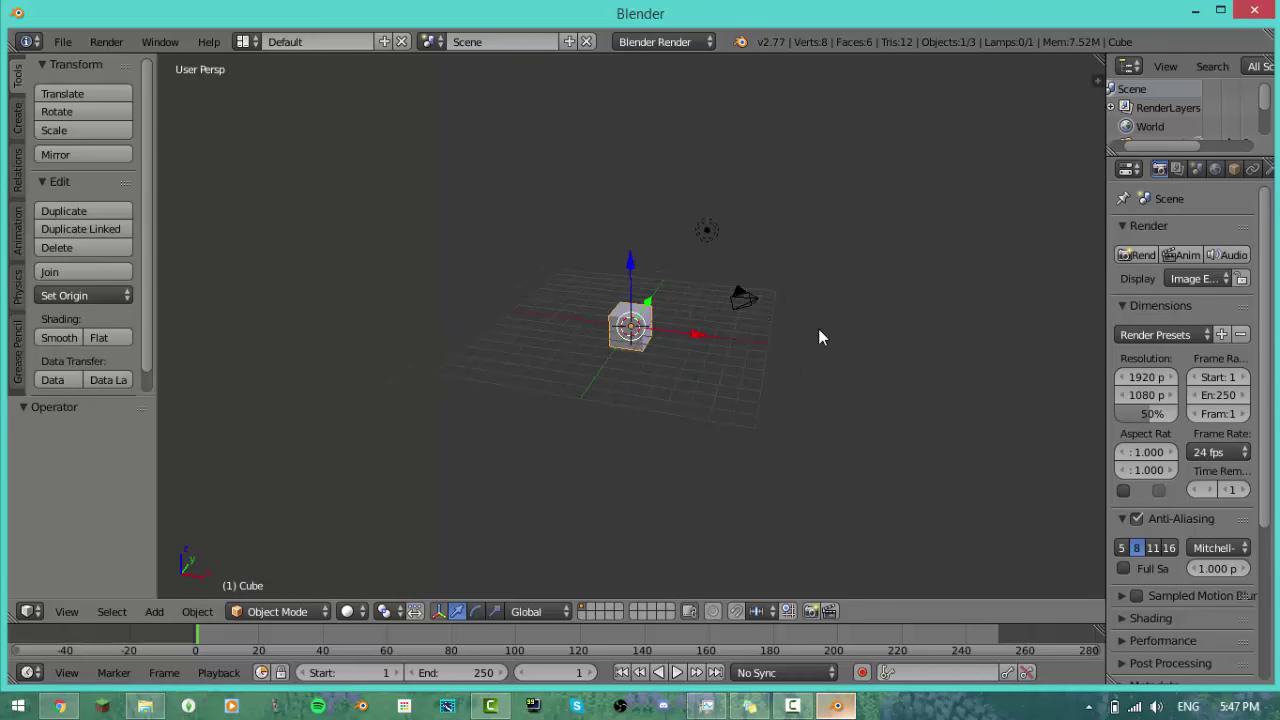
{"action": "right_click", "coordinate": [737, 302]}
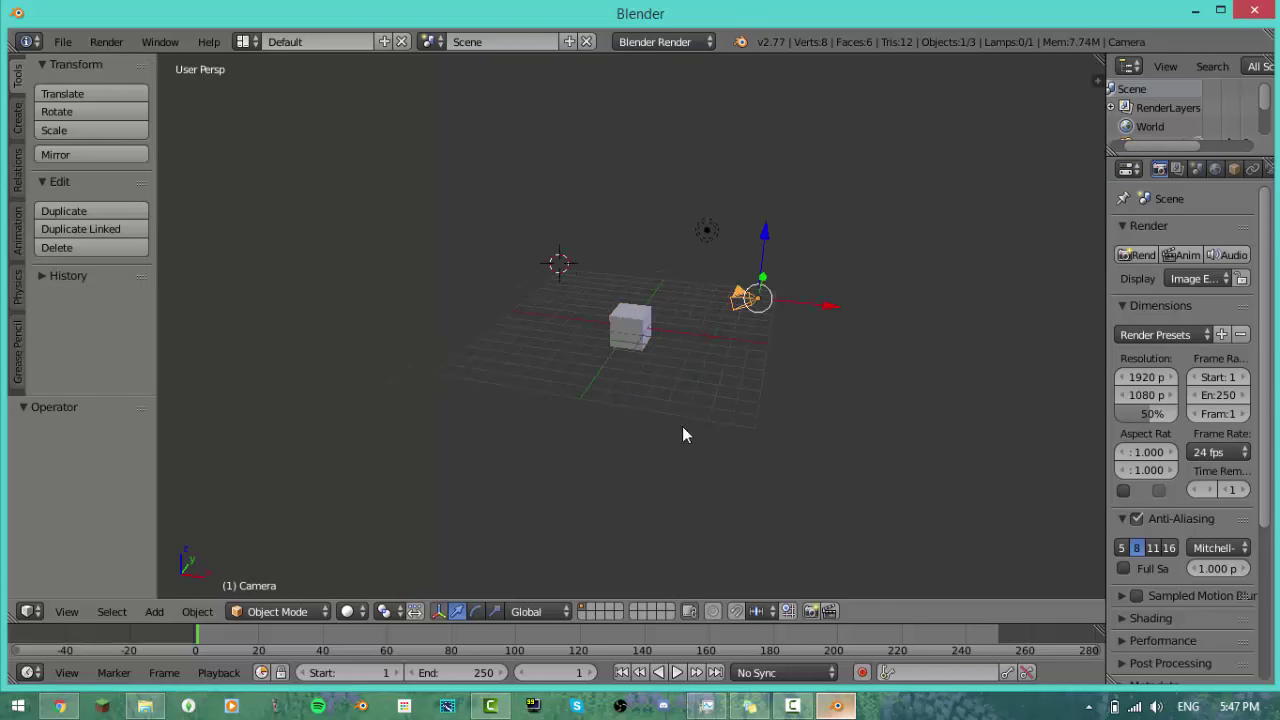
{"action": "scroll", "coordinate": [415, 206], "scroll_direction": "up", "scroll_amount": 4}
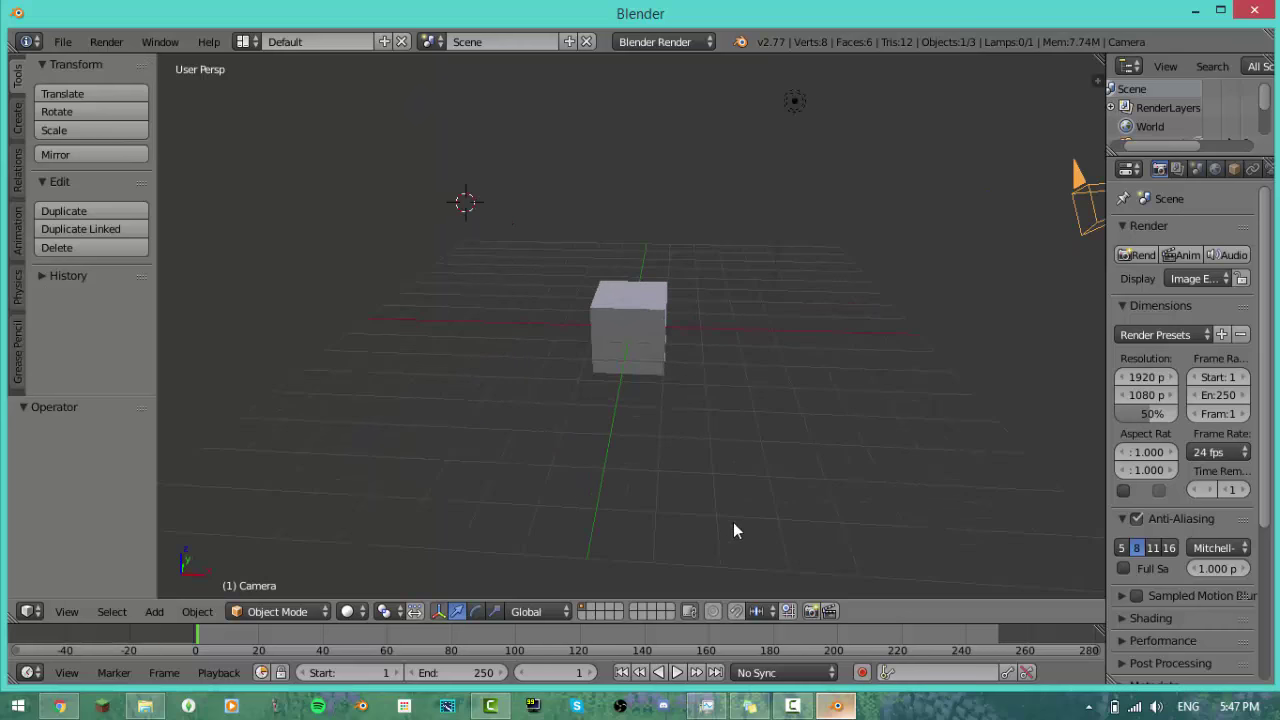
Step: Open Timys Minecraft Rig v4 (2).zip in WinRAR and close the blank message window
{"action": "left_click", "coordinate": [59, 706]}
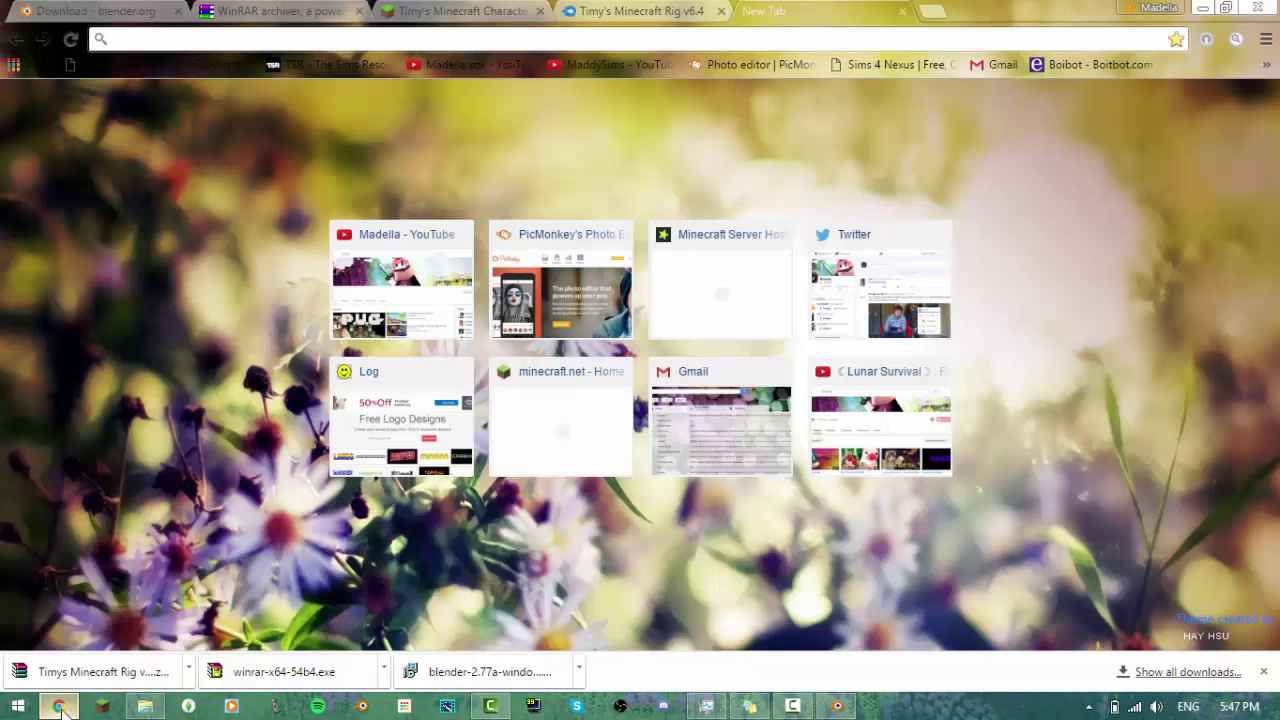
{"action": "left_click", "coordinate": [65, 674]}
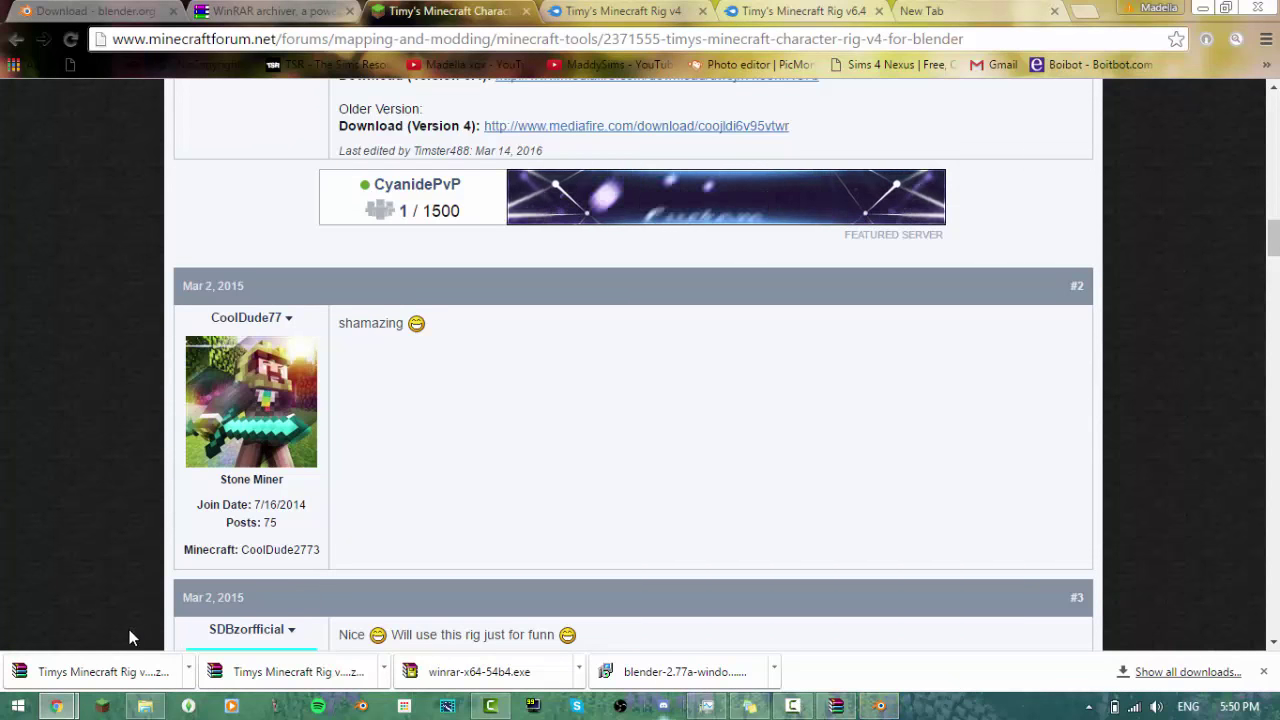
{"action": "left_click", "coordinate": [106, 678]}
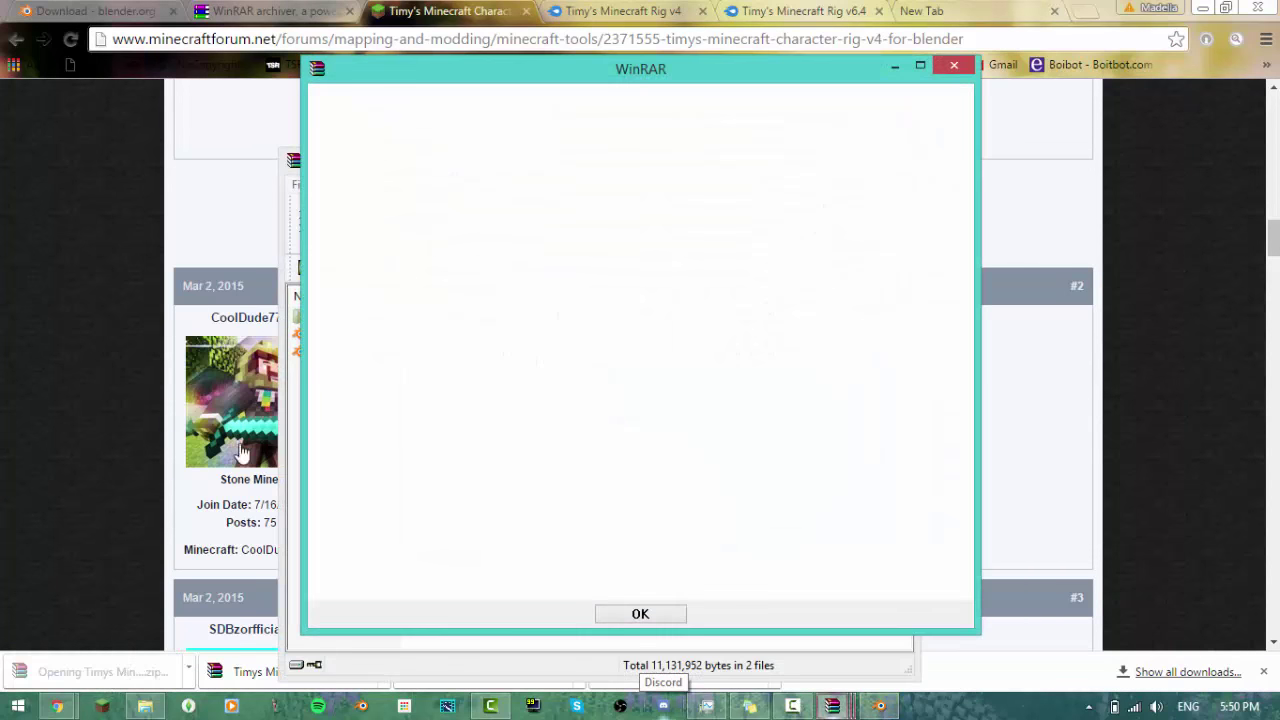
{"action": "left_click_drag", "start_coordinate": [800, 80], "coordinate": [806, 184]}
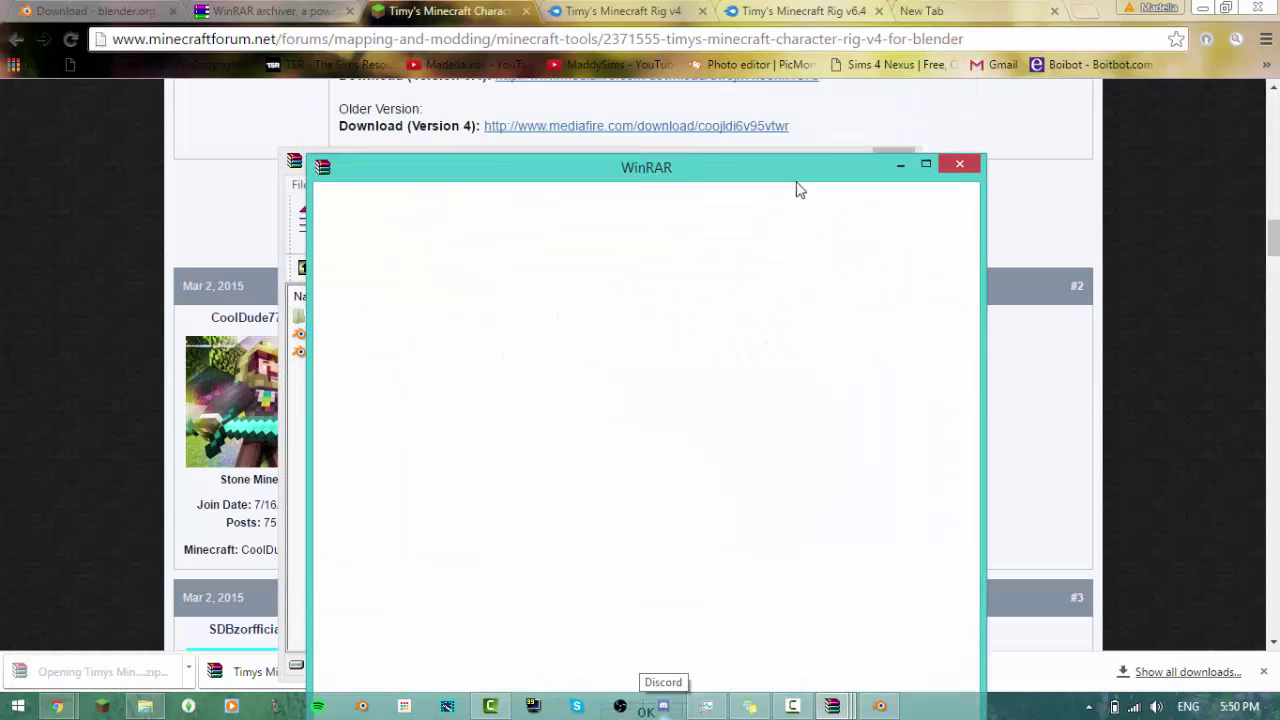
{"action": "left_click", "coordinate": [960, 172]}
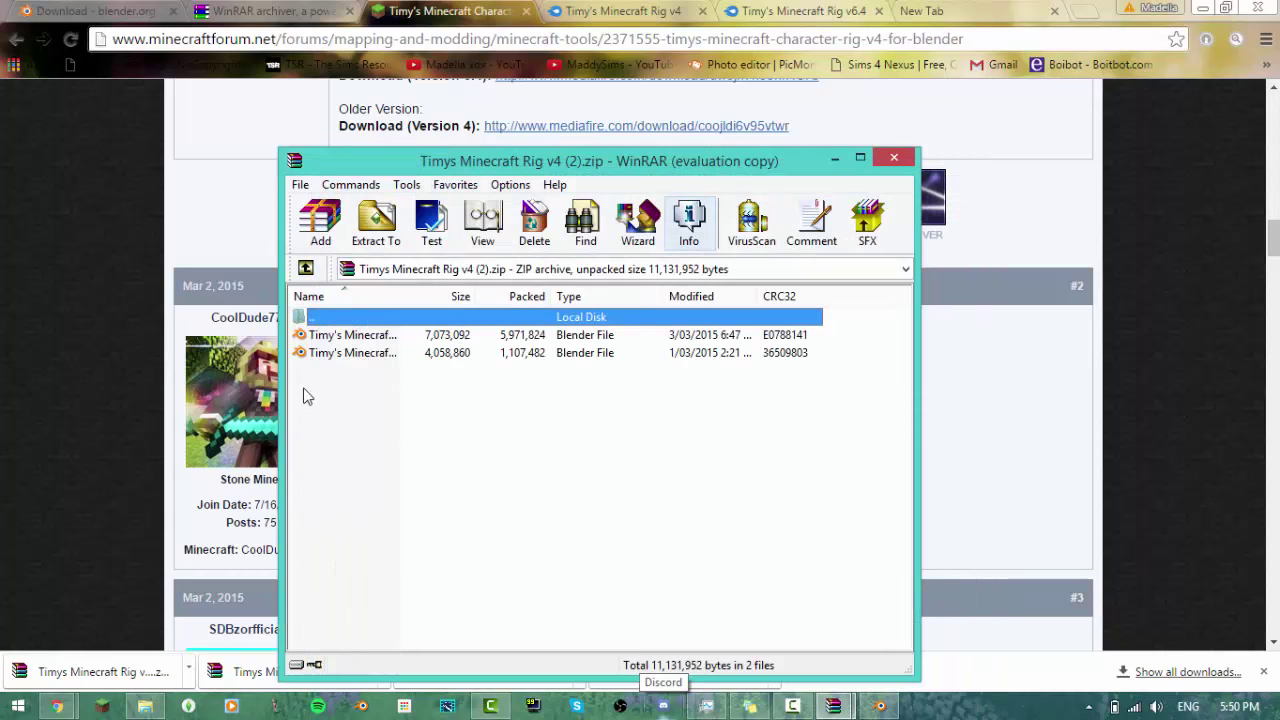
{"action": "left_click", "coordinate": [500, 378]}
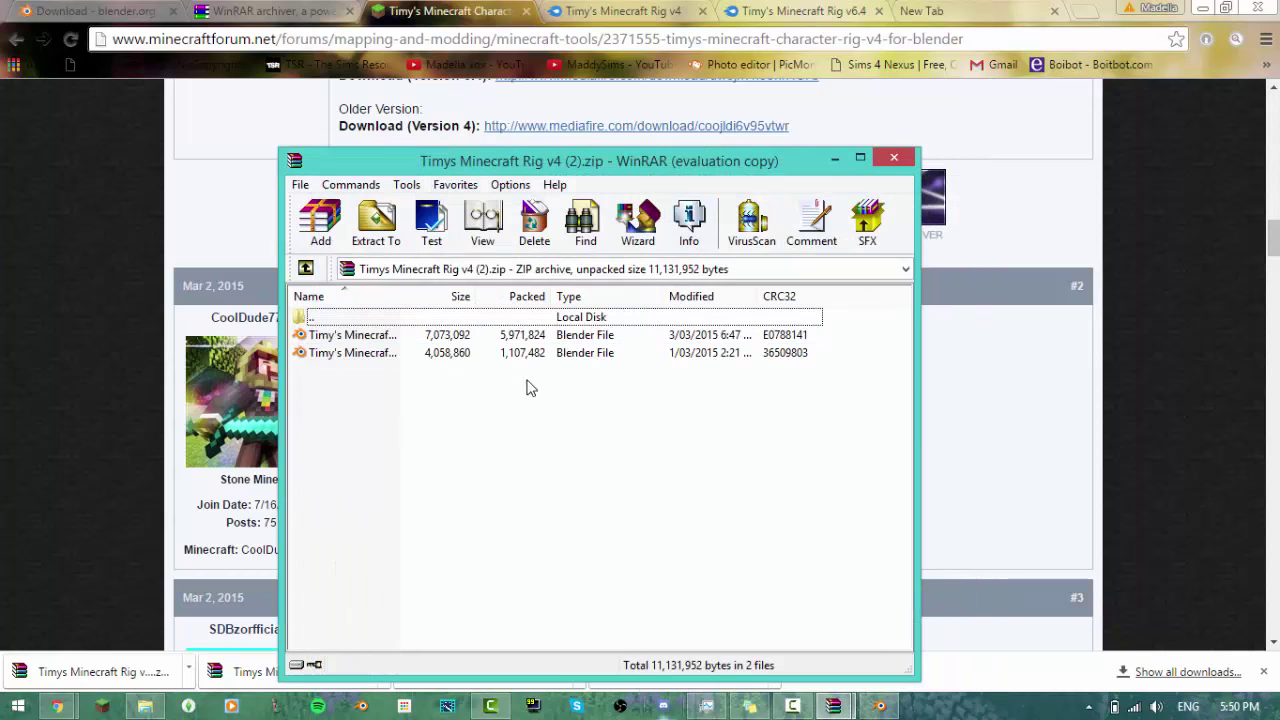
{"action": "left_click_drag", "start_coordinate": [397, 405], "coordinate": [436, 397]}
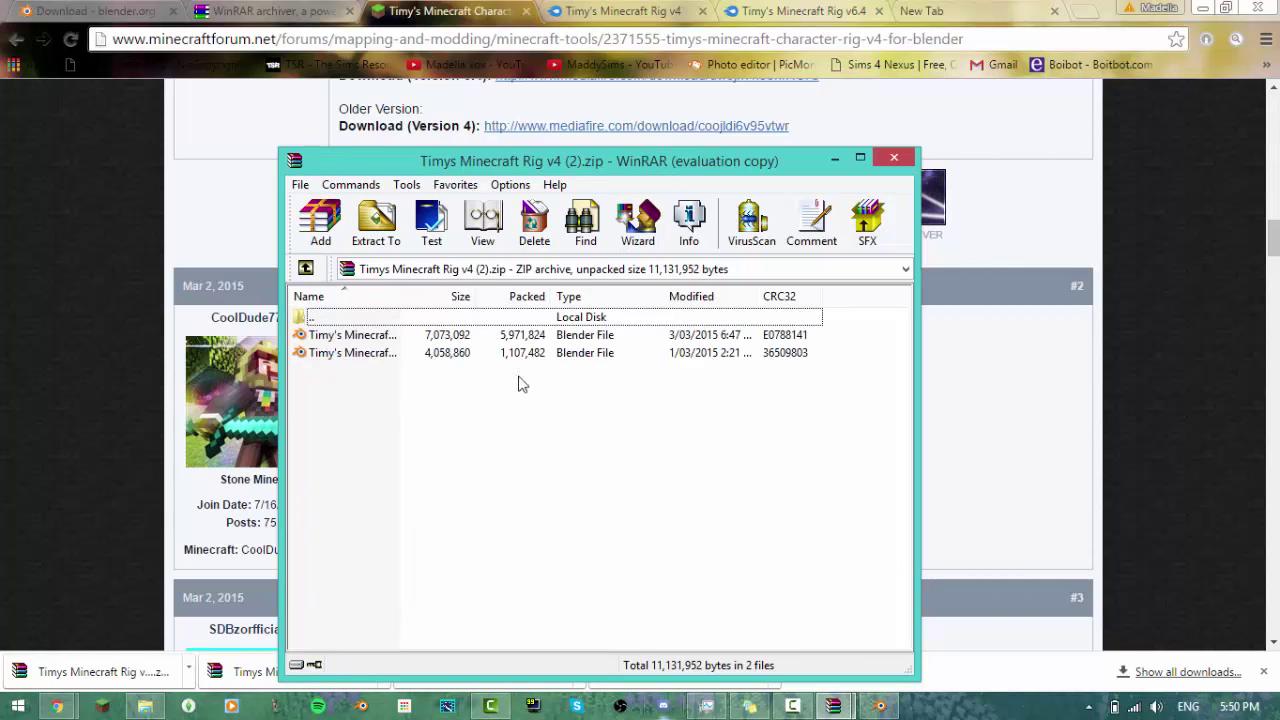
Step: Drag Timy's Minecraft Rig v4.blend from the archive into Blender's viewport
{"action": "left_click", "coordinate": [872, 708]}
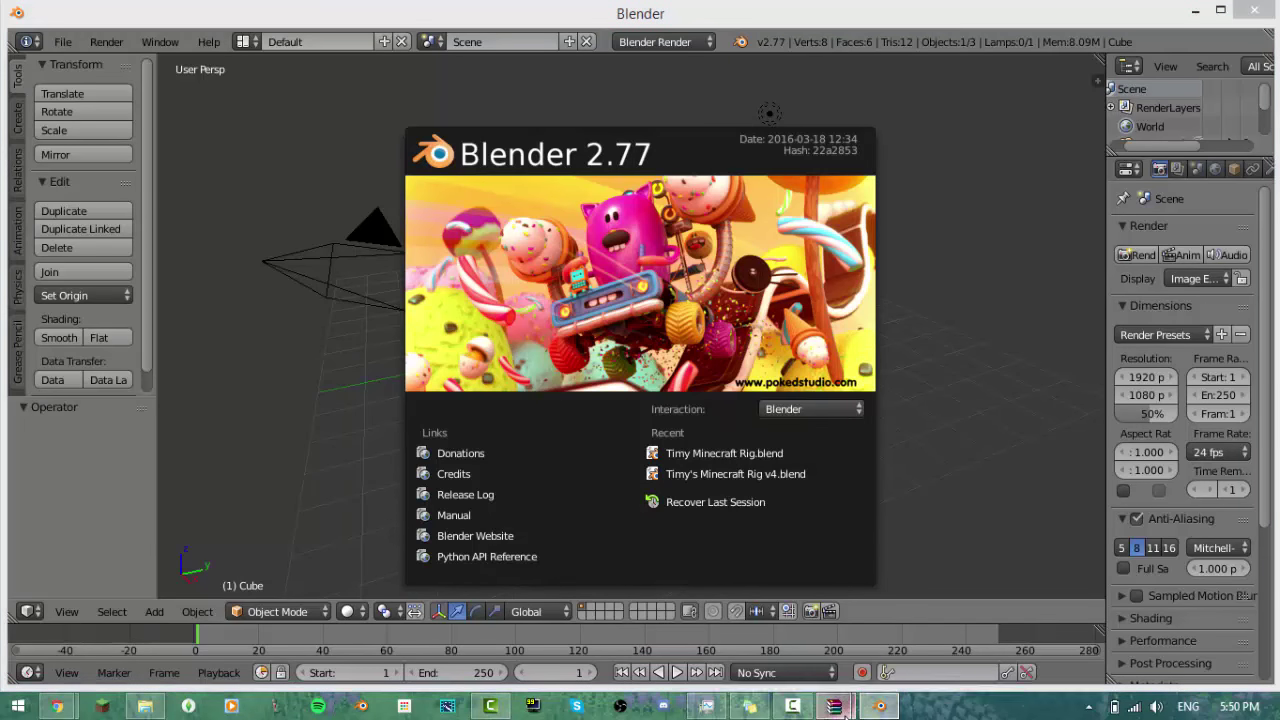
{"action": "mouse_move", "coordinate": [833, 706]}
{"action": "left_click", "coordinate": [924, 624]}
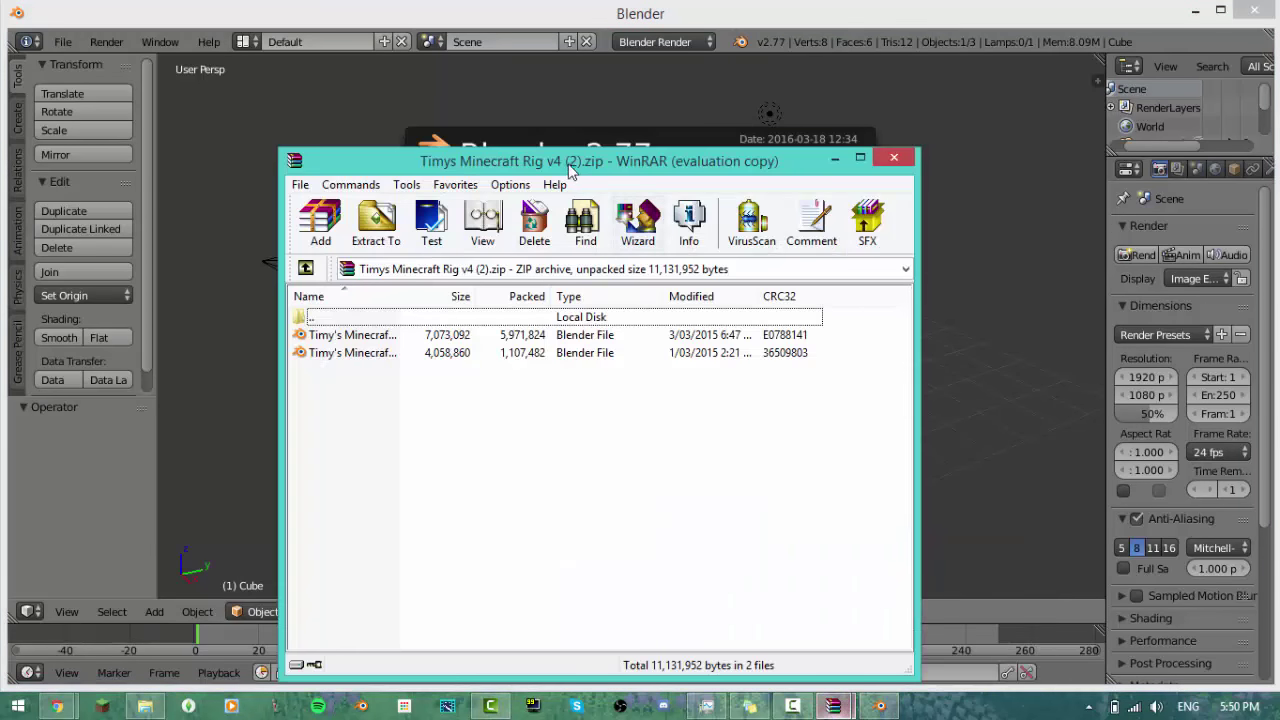
{"action": "left_click_drag", "start_coordinate": [575, 172], "coordinate": [805, 171]}
{"action": "left_click", "coordinate": [695, 355]}
{"action": "left_click", "coordinate": [675, 400]}
{"action": "left_click", "coordinate": [705, 354]}
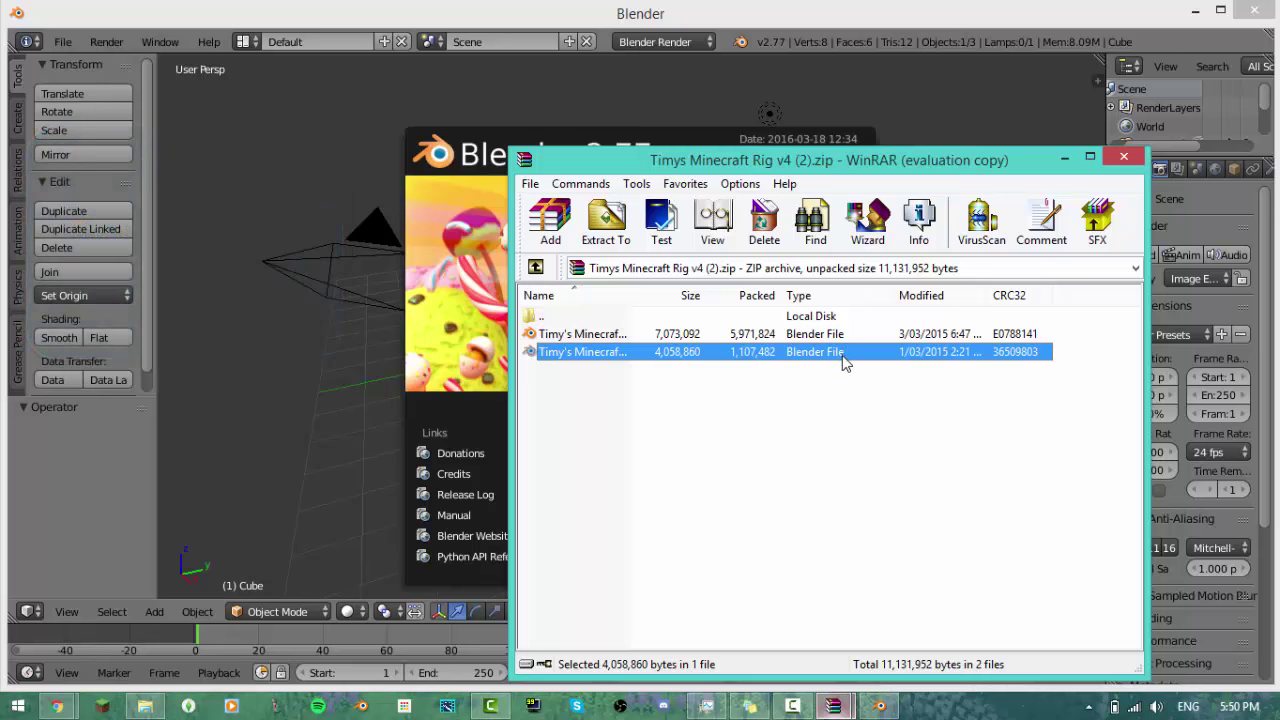
{"action": "left_click_drag", "start_coordinate": [376, 380], "coordinate": [376, 382]}
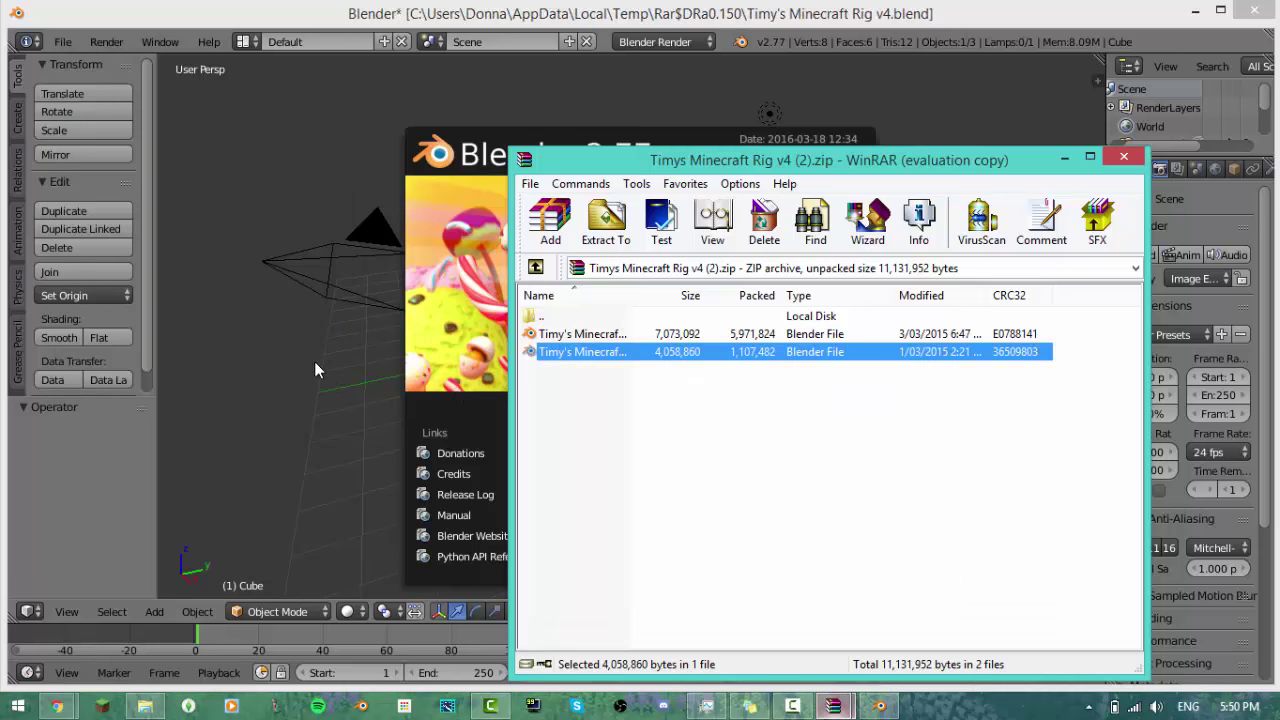
Step: Minimize WinRAR and resize Blender's editors so the 3D view takes up more space
{"action": "left_click", "coordinate": [1066, 157]}
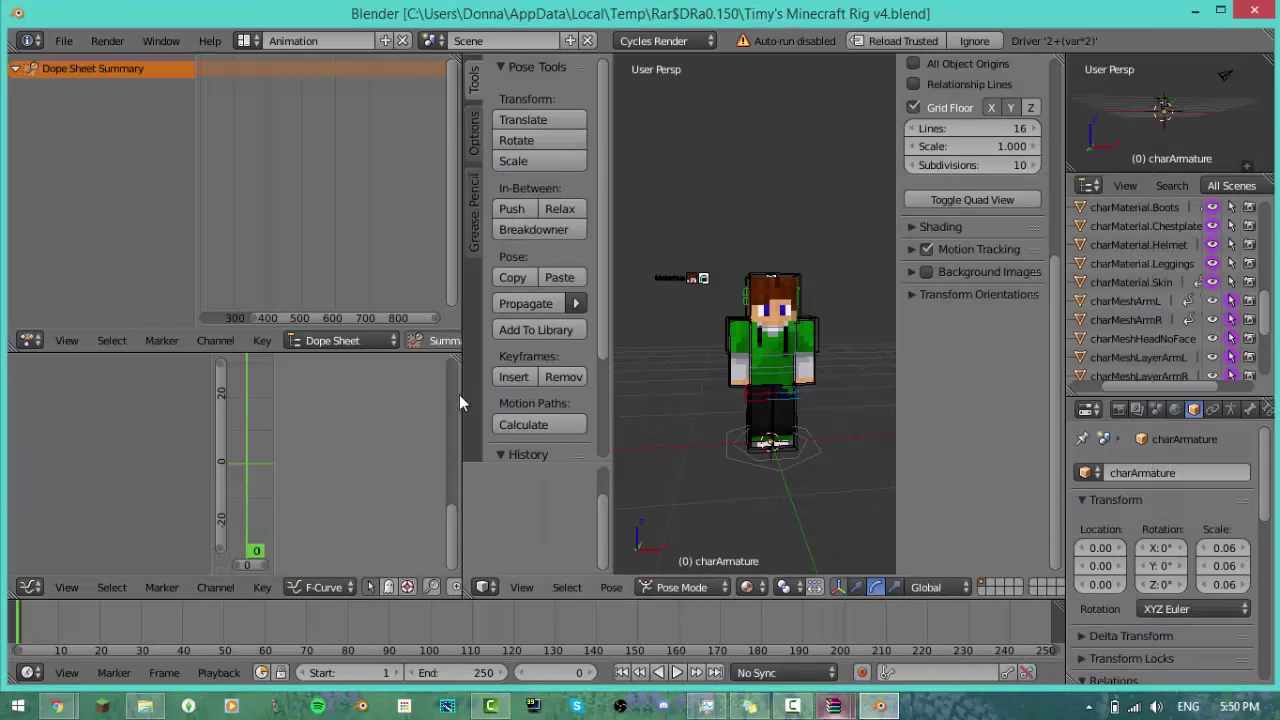
{"action": "left_click_drag", "start_coordinate": [462, 392], "coordinate": [40, 392]}
{"action": "left_click_drag", "start_coordinate": [896, 315], "coordinate": [968, 320]}
{"action": "scroll", "coordinate": [764, 287], "scroll_direction": "up", "scroll_amount": 2}
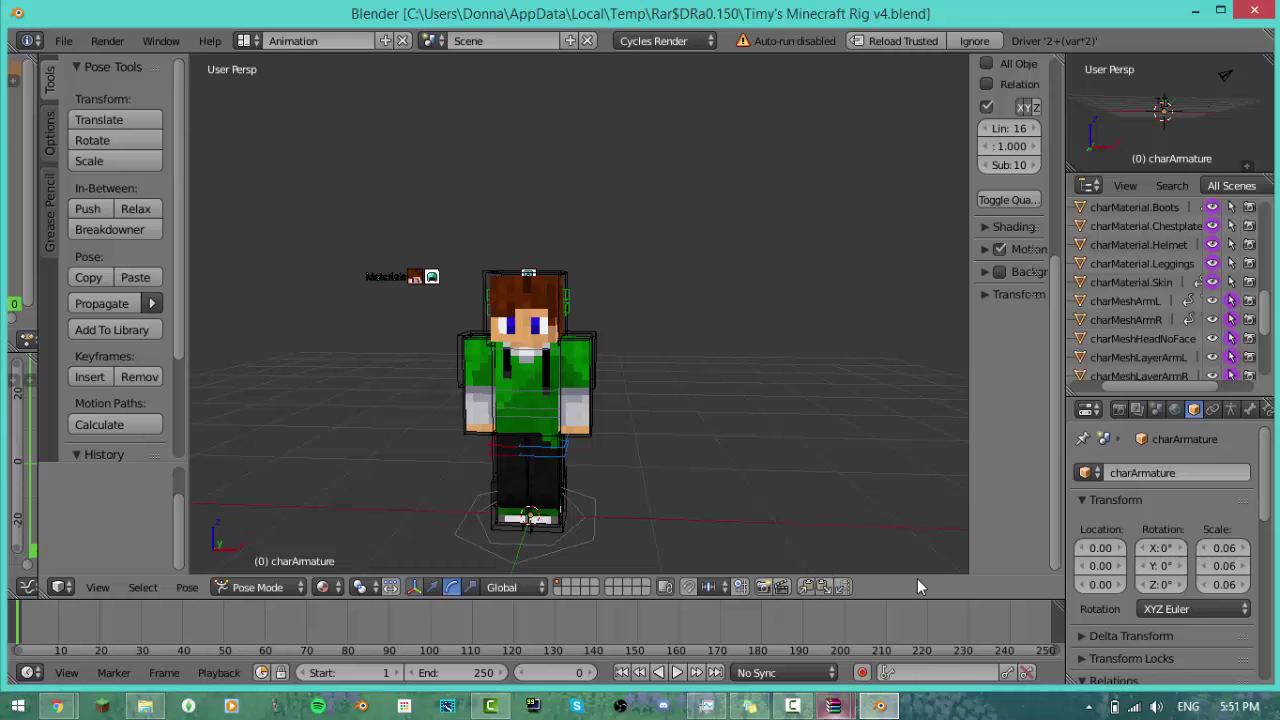
{"action": "left_click_drag", "start_coordinate": [918, 578], "coordinate": [920, 606]}
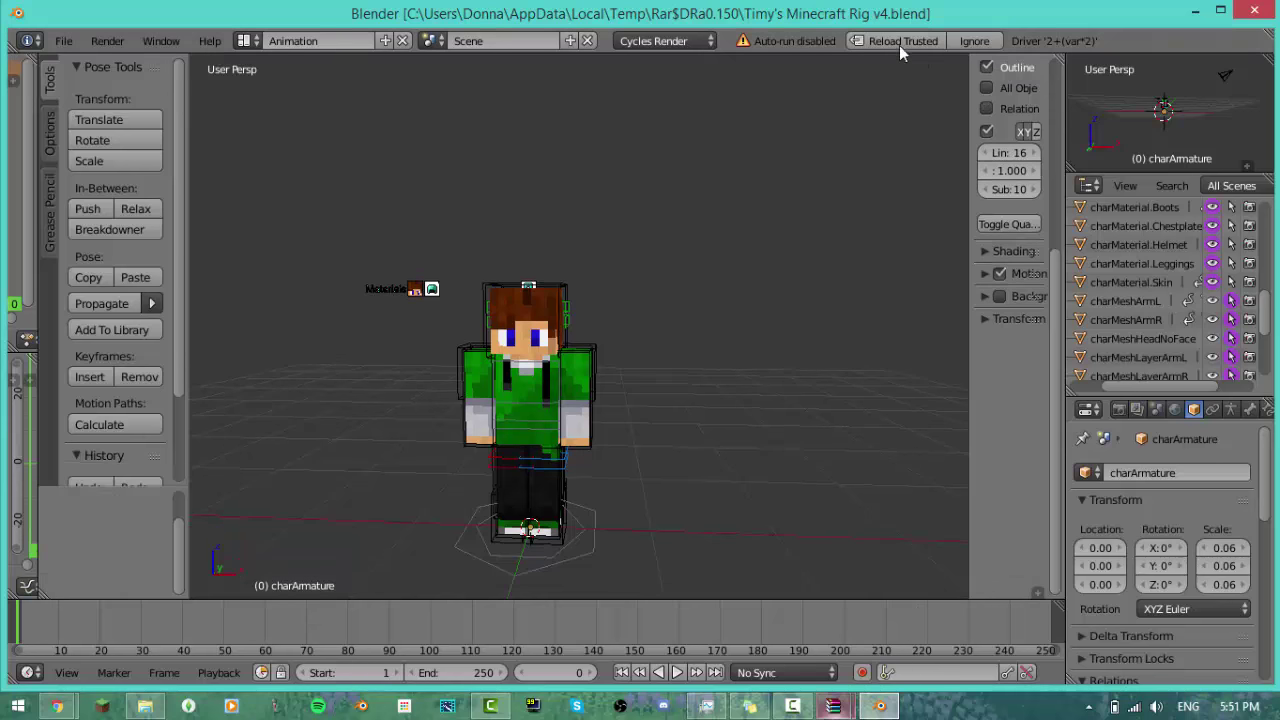
Step: Reload the rig file with trusted scripts and select the character's skin object
{"action": "left_click", "coordinate": [899, 45]}
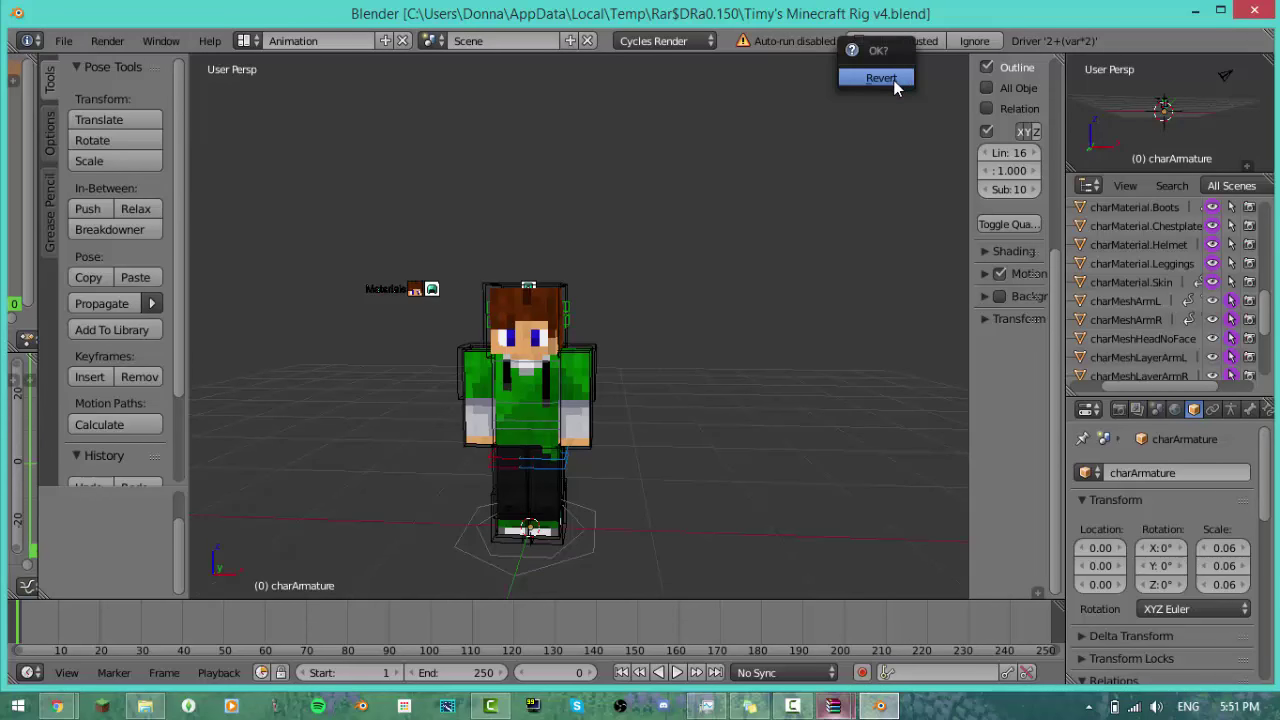
{"action": "left_click", "coordinate": [881, 78]}
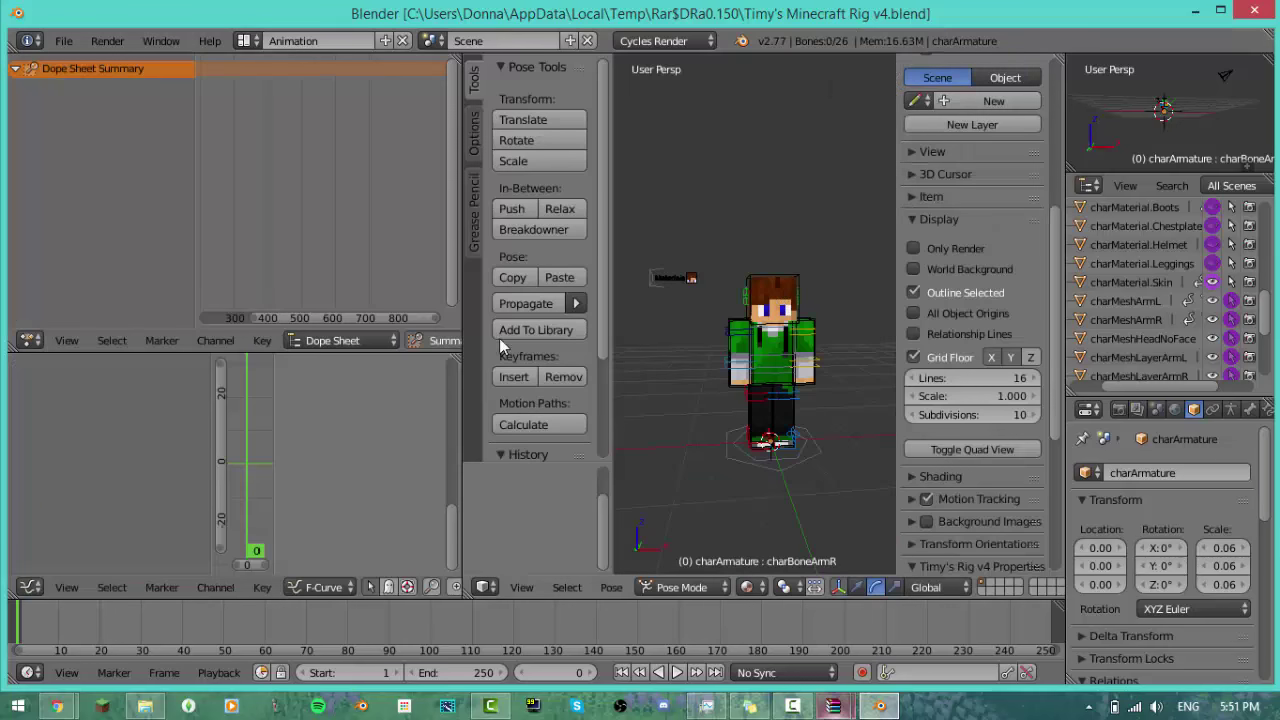
{"action": "left_click_drag", "start_coordinate": [461, 345], "coordinate": [413, 345]}
{"action": "left_click_drag", "start_coordinate": [5, 347], "coordinate": [10, 347]}
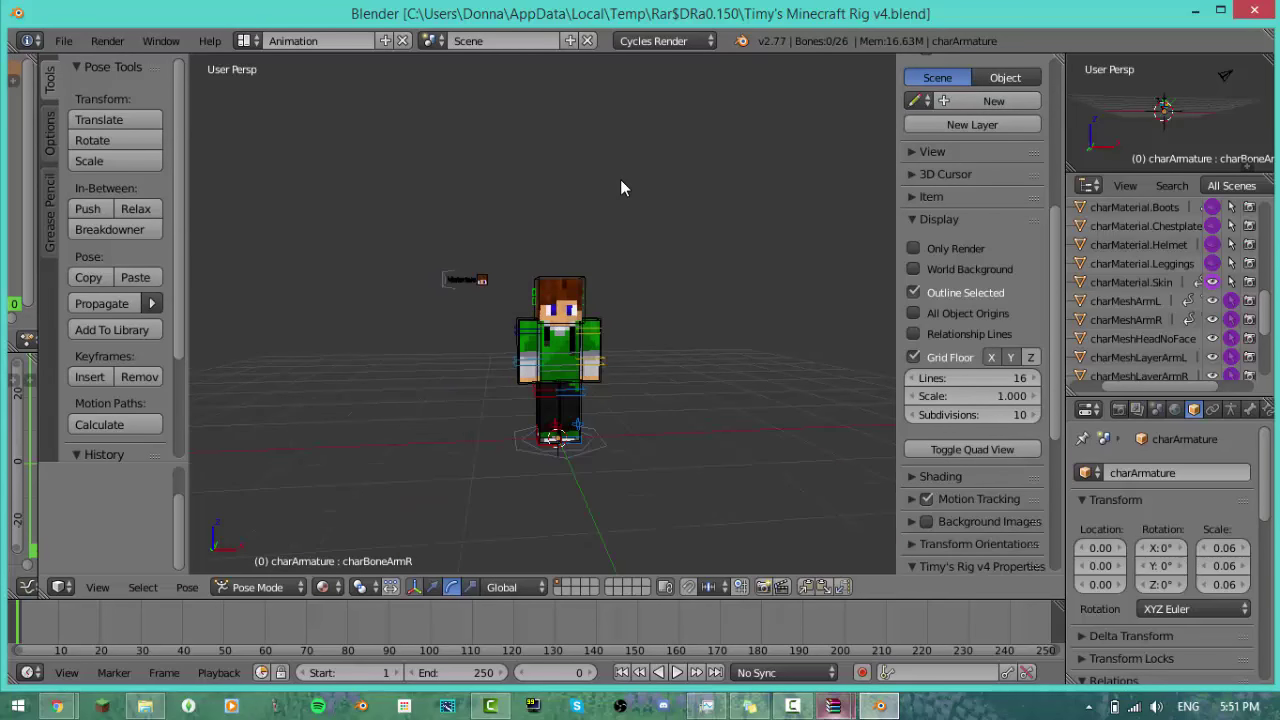
{"action": "middle_click_drag", "start_coordinate": [622, 235], "coordinate": [559, 220]}
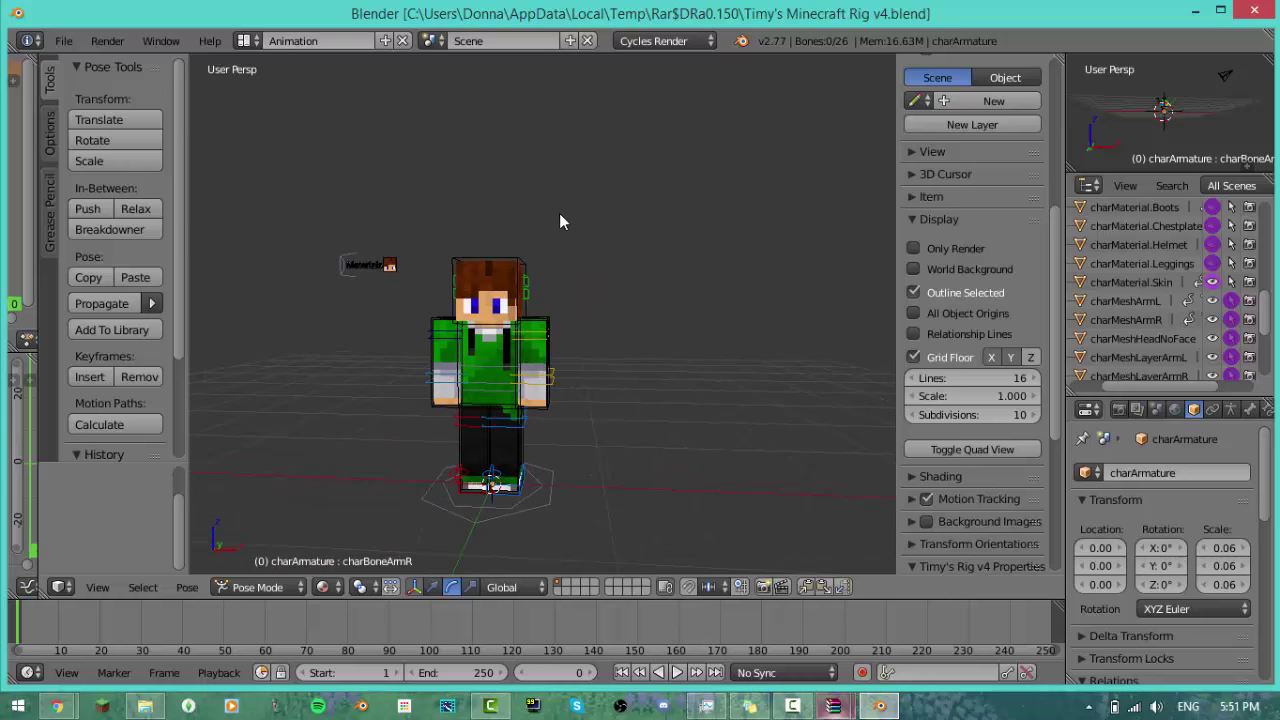
{"action": "right_click", "coordinate": [390, 268]}
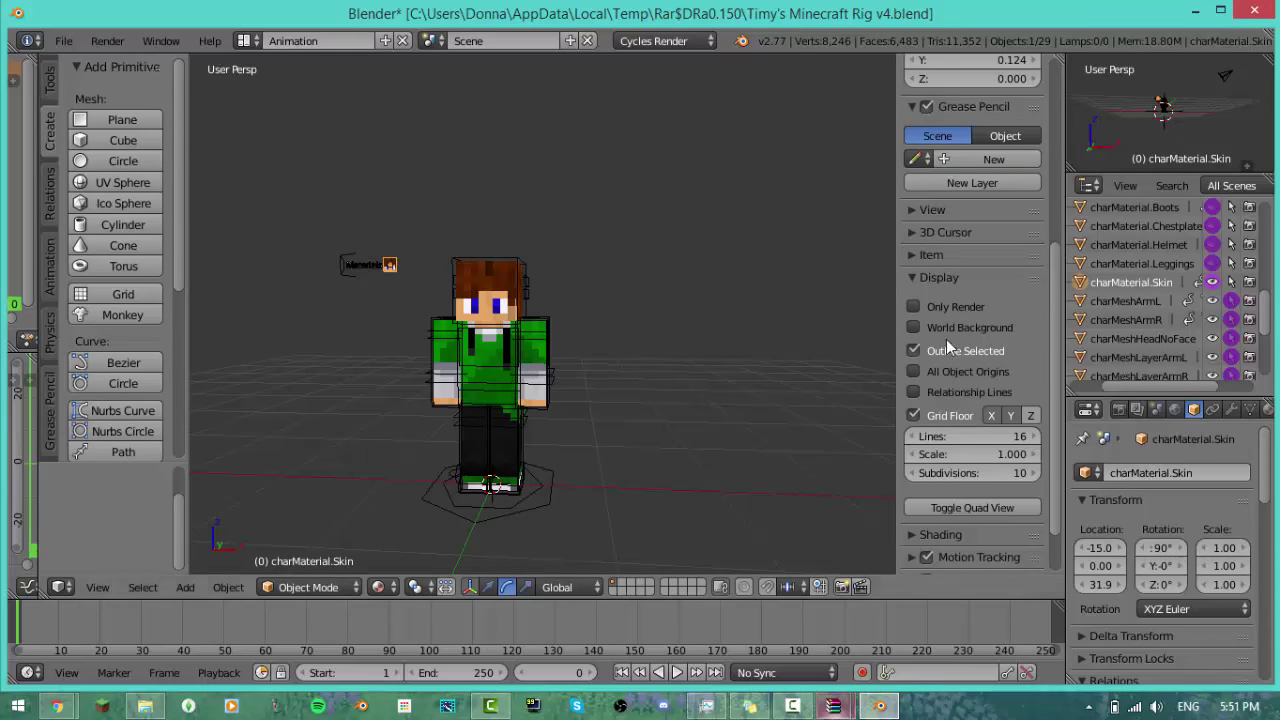
Step: Unlink the skin image from charMaterial.Skin's Color texture, leaving the character white
{"action": "left_click_drag", "start_coordinate": [1064, 362], "coordinate": [823, 356]}
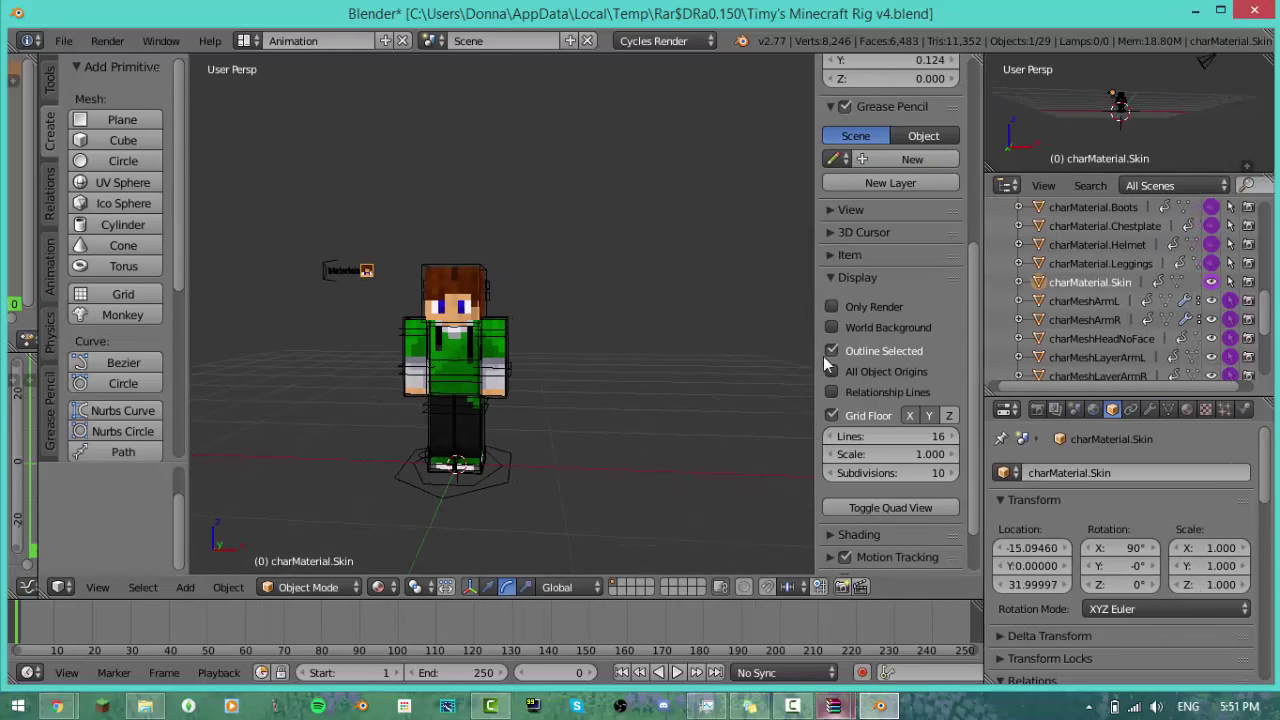
{"action": "middle_click_drag", "start_coordinate": [361, 333], "coordinate": [386, 344], "text": "shift"}
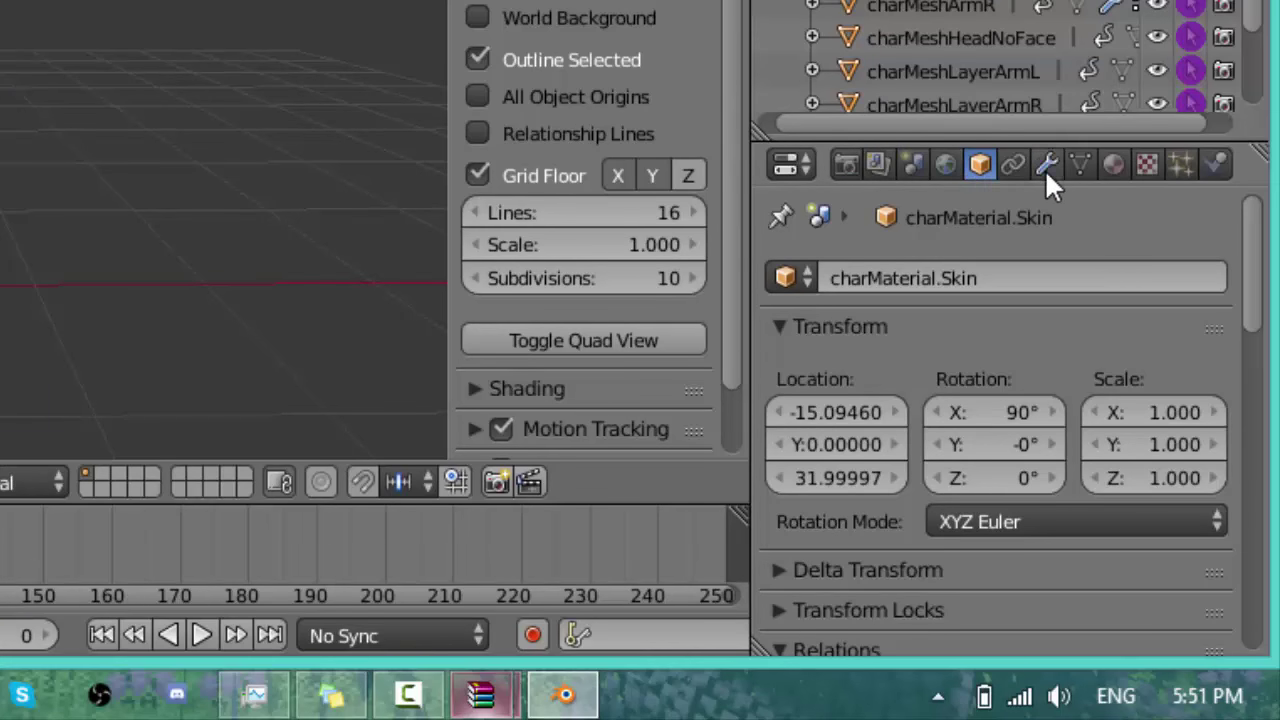
{"action": "left_click", "coordinate": [1114, 168]}
{"action": "scroll", "coordinate": [1015, 415], "scroll_direction": "down", "scroll_amount": 10}
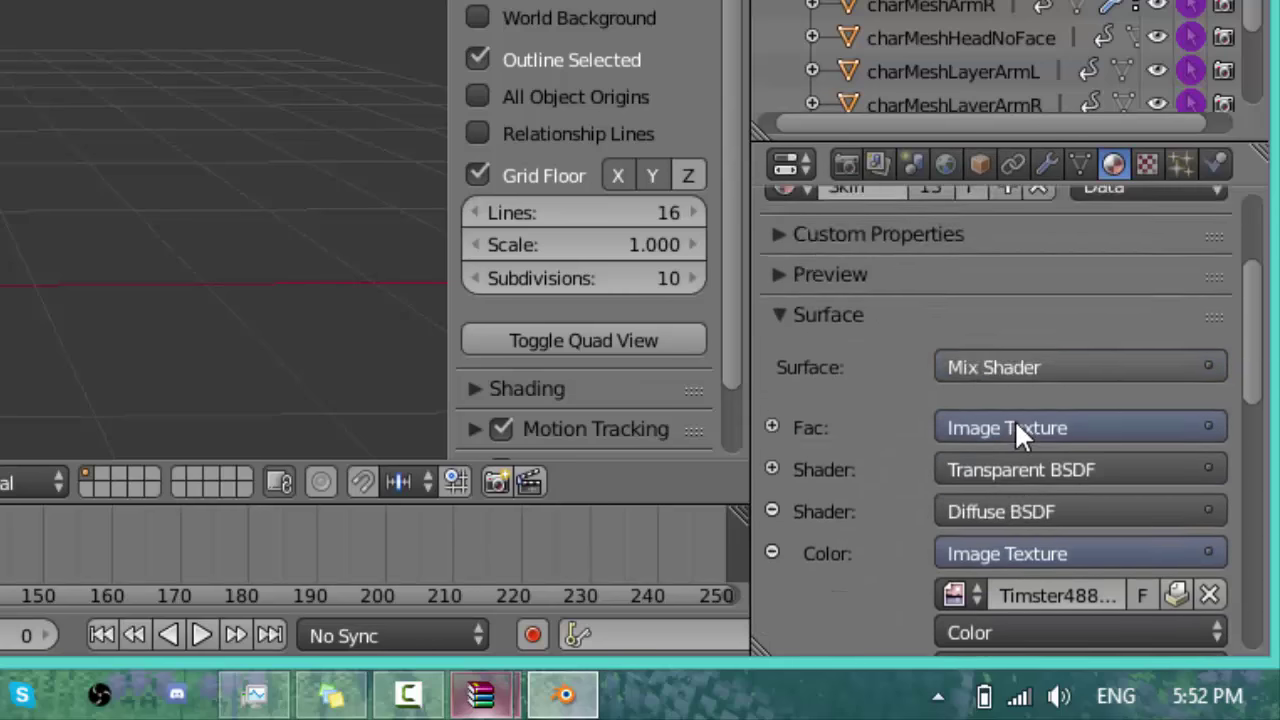
{"action": "scroll", "coordinate": [1050, 390], "scroll_direction": "up", "scroll_amount": 8}
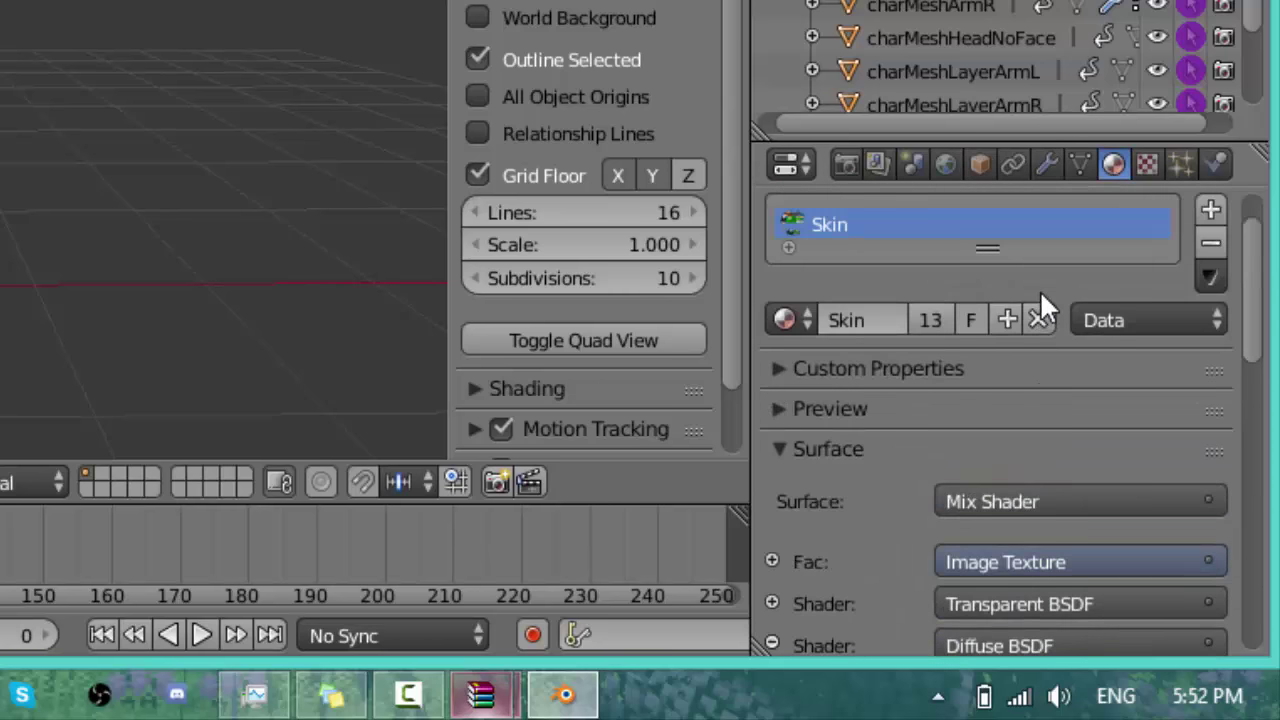
{"action": "scroll", "coordinate": [1044, 288], "scroll_direction": "down", "scroll_amount": 10}
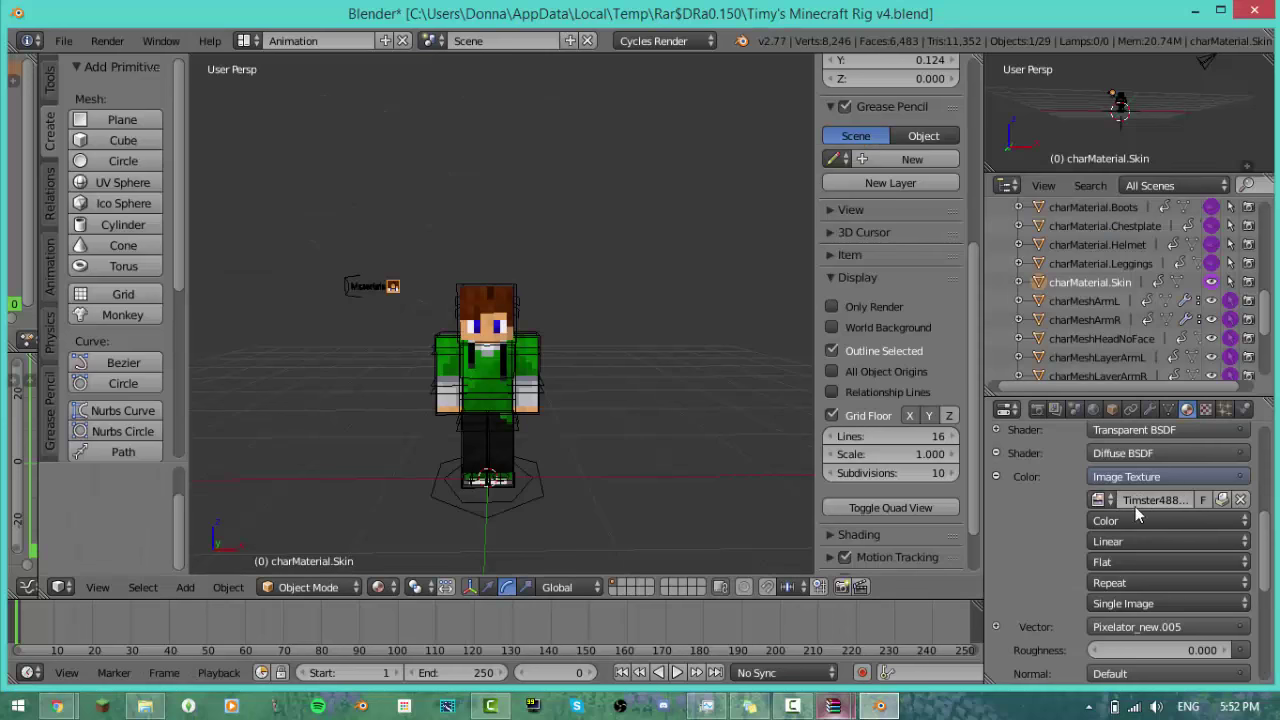
{"action": "left_click", "coordinate": [1241, 499]}
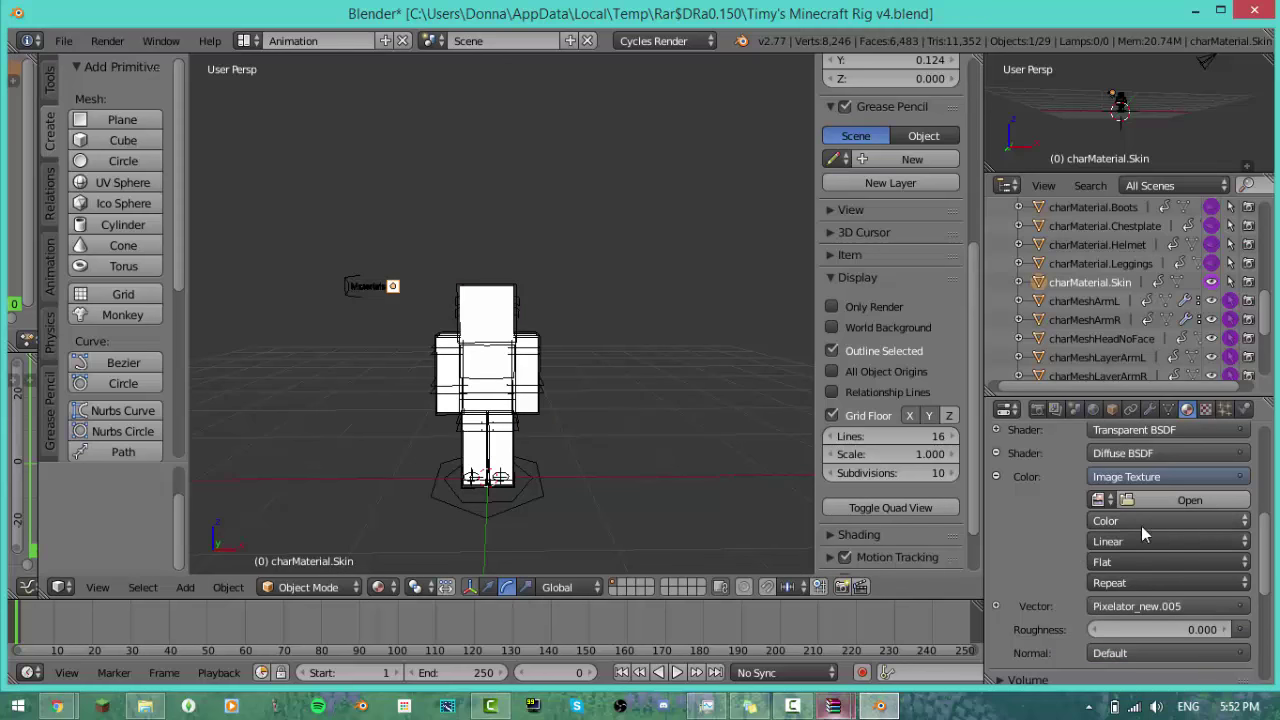
Step: Load pug skin Madella - Copy.png from Documents\skins as the Skin material's texture
{"action": "left_click", "coordinate": [1168, 504]}
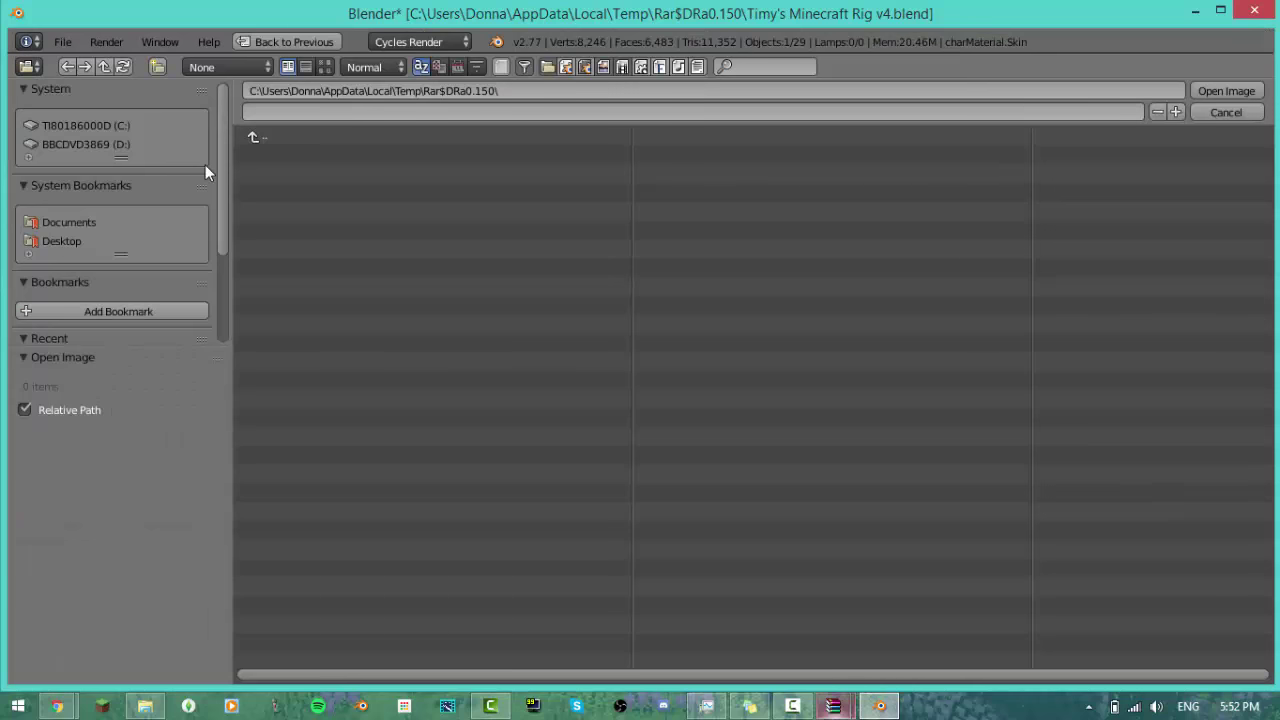
{"action": "left_click", "coordinate": [70, 220]}
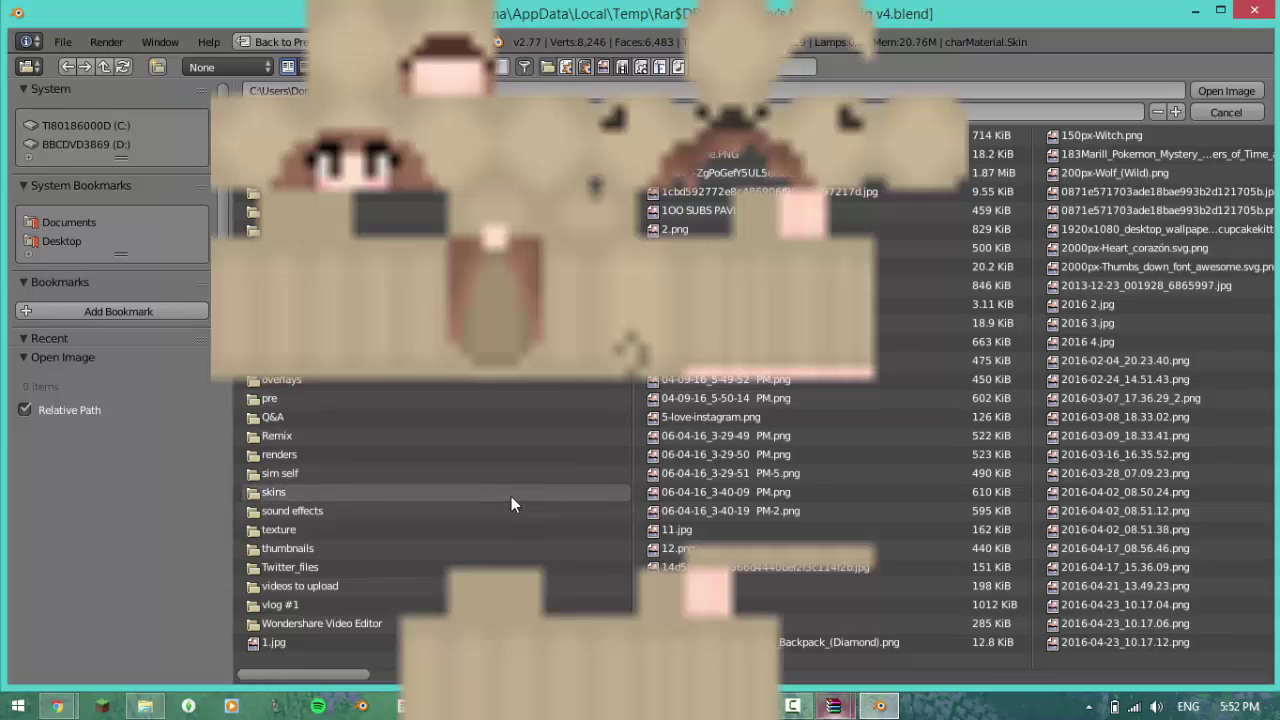
{"action": "left_click", "coordinate": [427, 487]}
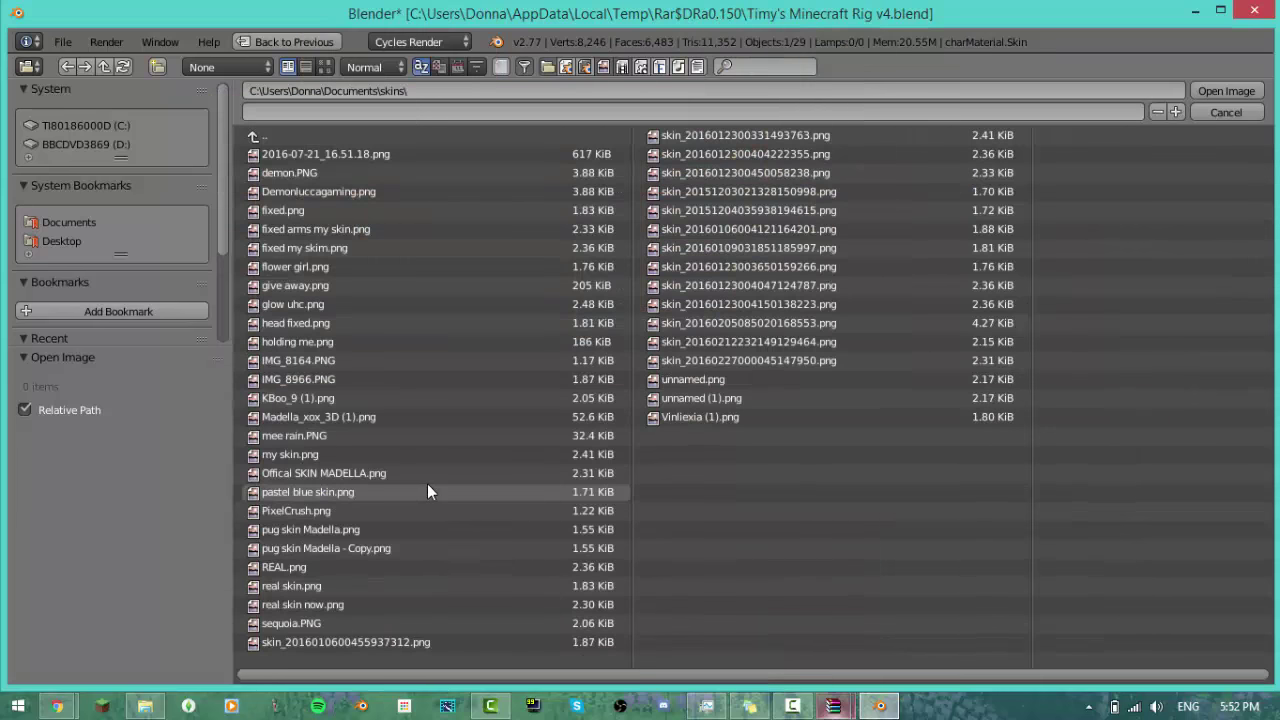
{"action": "double_click", "coordinate": [371, 549]}
{"action": "middle_click_drag", "start_coordinate": [347, 358], "coordinate": [492, 312]}
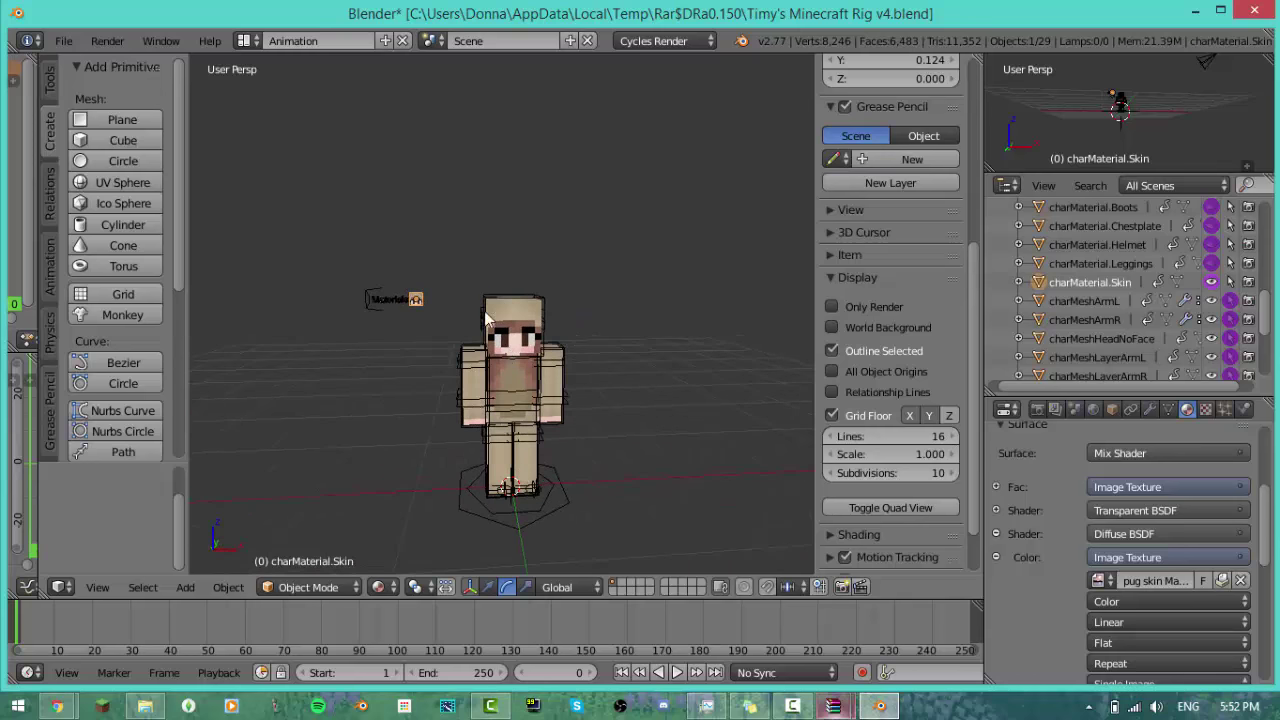
Step: Collapse the side panel, then zoom and orbit around the pug-skinned character
{"action": "mouse_move", "coordinate": [708, 441]}
{"action": "middle_mouse_down"}
{"action": "mouse_move", "coordinate": [689, 409]}
{"action": "mouse_move", "coordinate": [706, 425]}
{"action": "middle_mouse_up"}
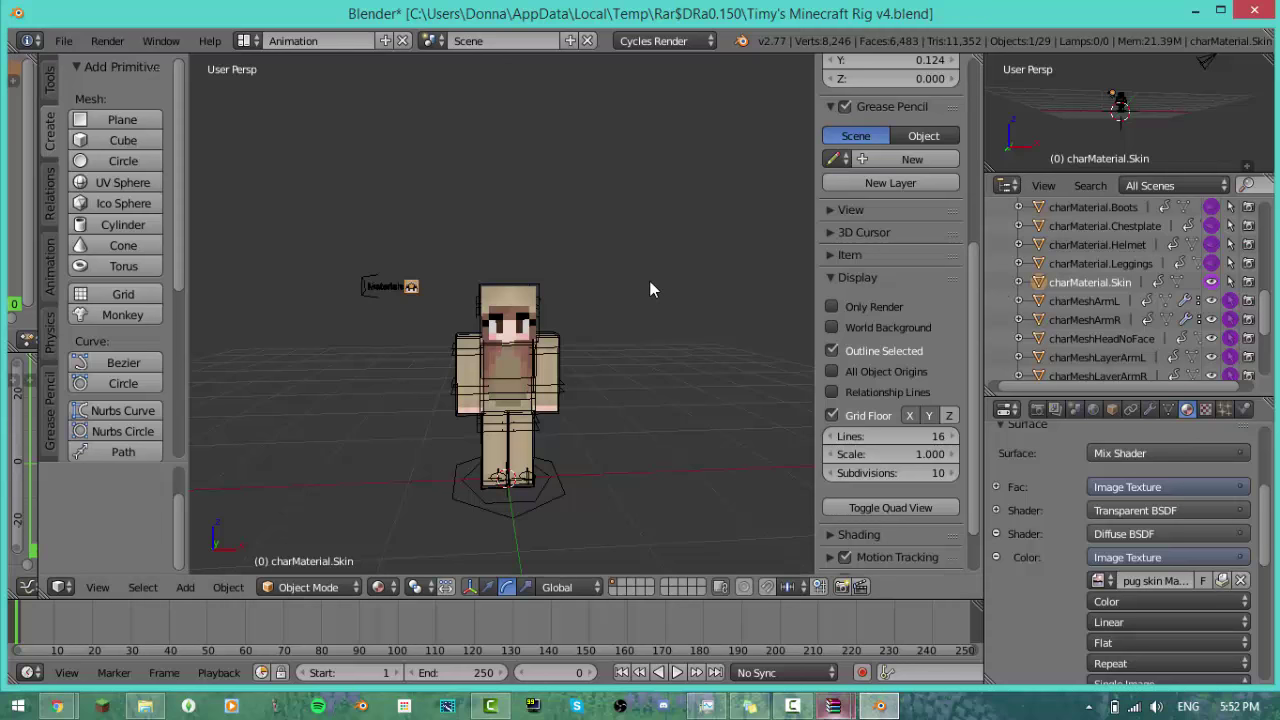
{"action": "left_click_drag", "start_coordinate": [818, 305], "coordinate": [966, 318]}
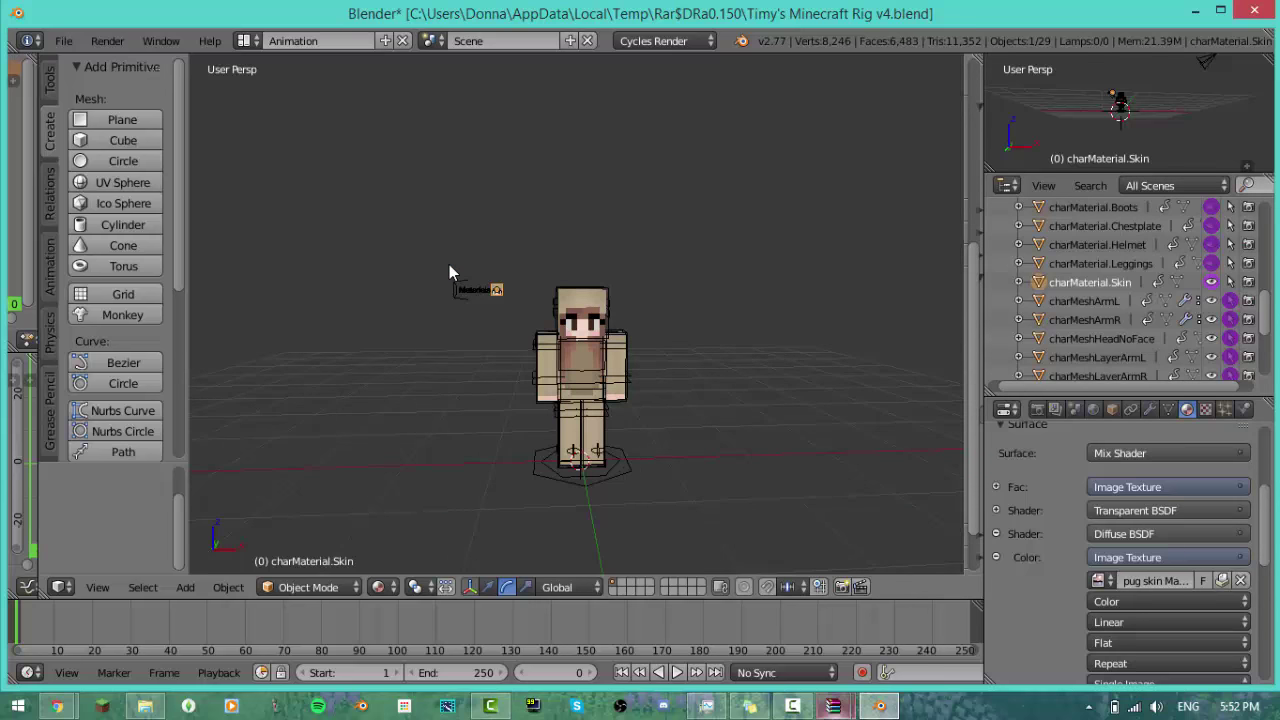
{"action": "scroll", "coordinate": [449, 264], "scroll_direction": "up", "scroll_amount": 7}
{"action": "scroll", "coordinate": [449, 264], "scroll_direction": "down", "scroll_amount": 5}
{"action": "scroll", "coordinate": [449, 264], "scroll_direction": "up", "scroll_amount": 10}
{"action": "scroll", "coordinate": [449, 264], "scroll_direction": "down", "scroll_amount": 8}
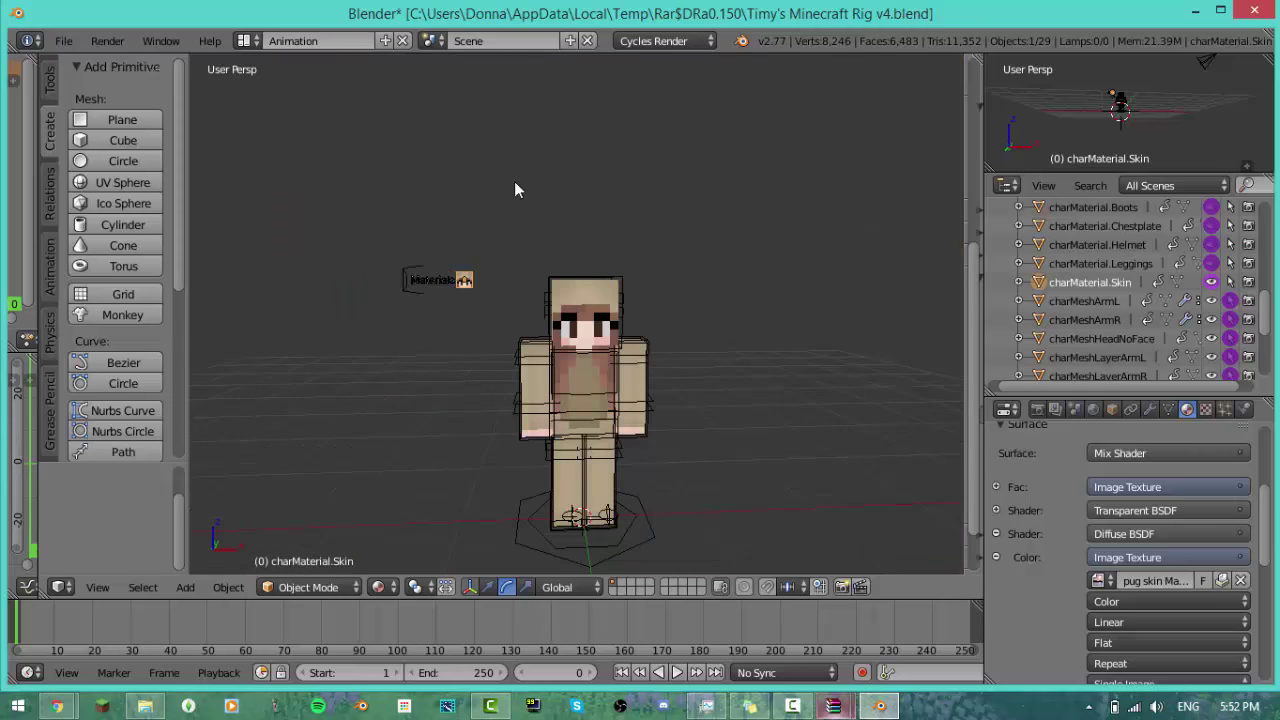
{"action": "middle_click_drag", "start_coordinate": [494, 329], "coordinate": [628, 314]}
{"action": "scroll", "coordinate": [628, 314], "scroll_direction": "up", "scroll_amount": 2}
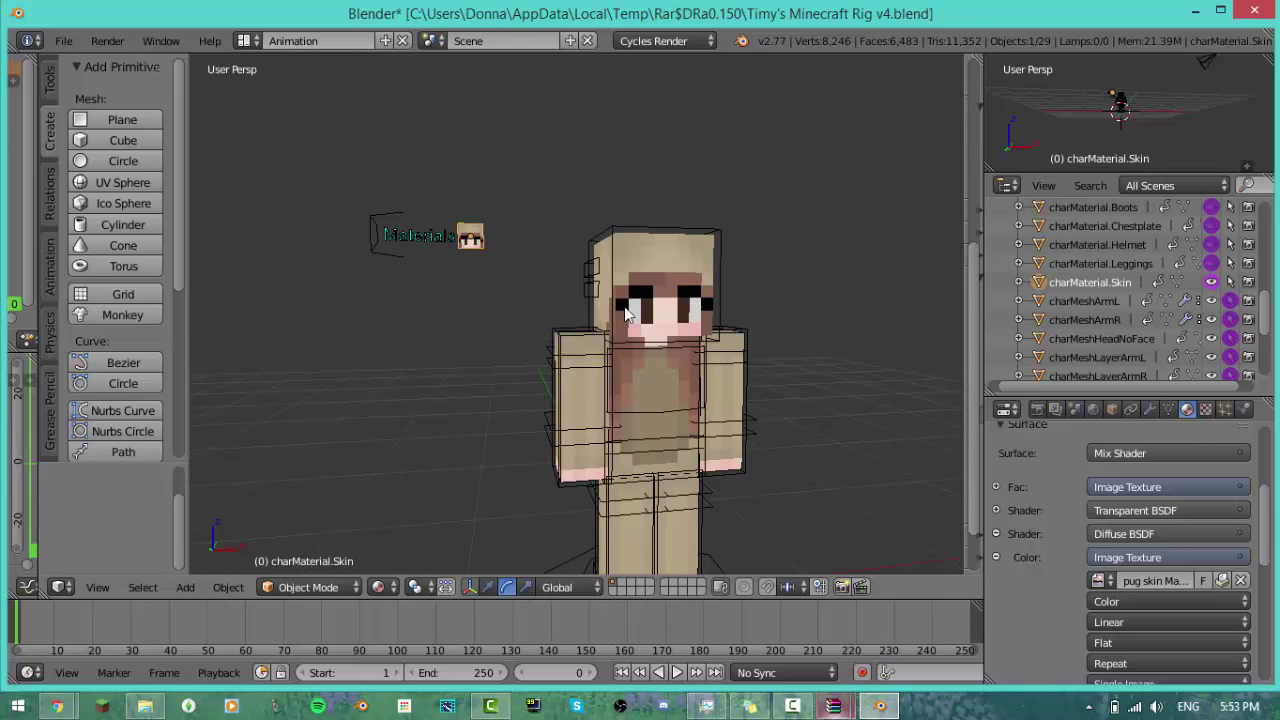
{"action": "middle_click_drag", "start_coordinate": [837, 331], "coordinate": [780, 313]}
{"action": "key", "text": "g"}
{"action": "left_click", "coordinate": [780, 313]}
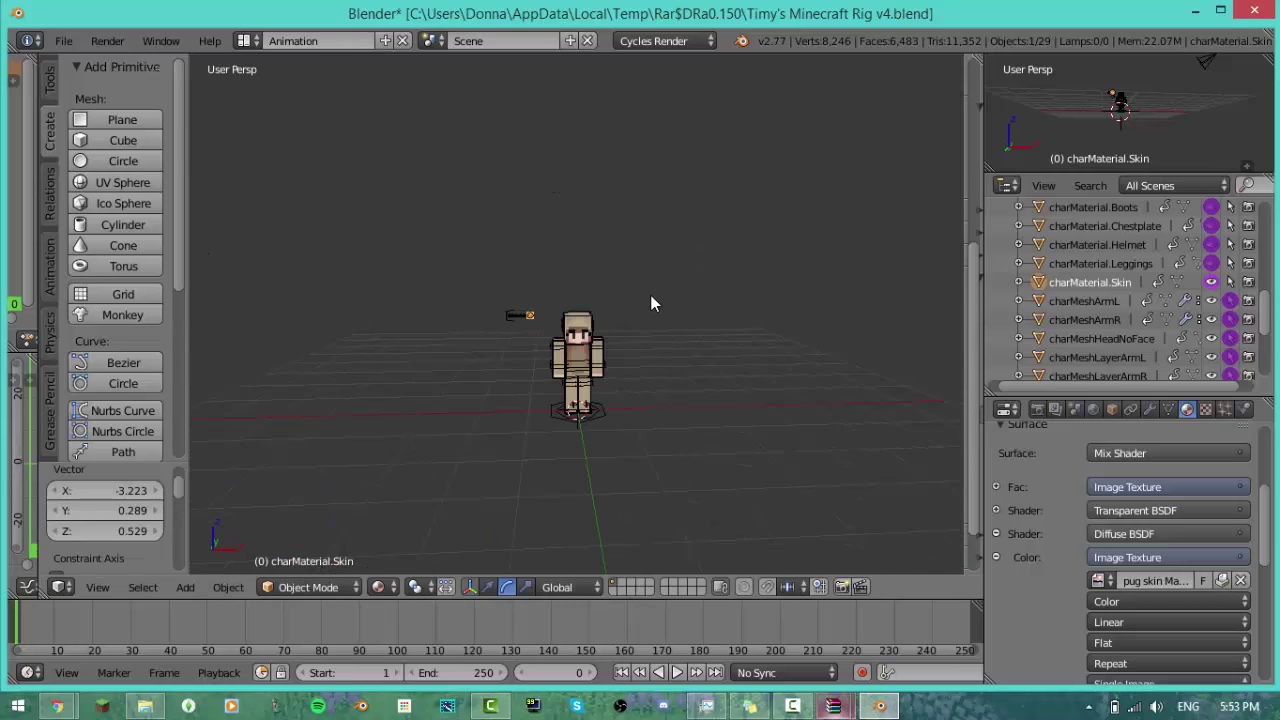
{"action": "scroll", "coordinate": [650, 295], "scroll_direction": "down", "scroll_amount": 3}
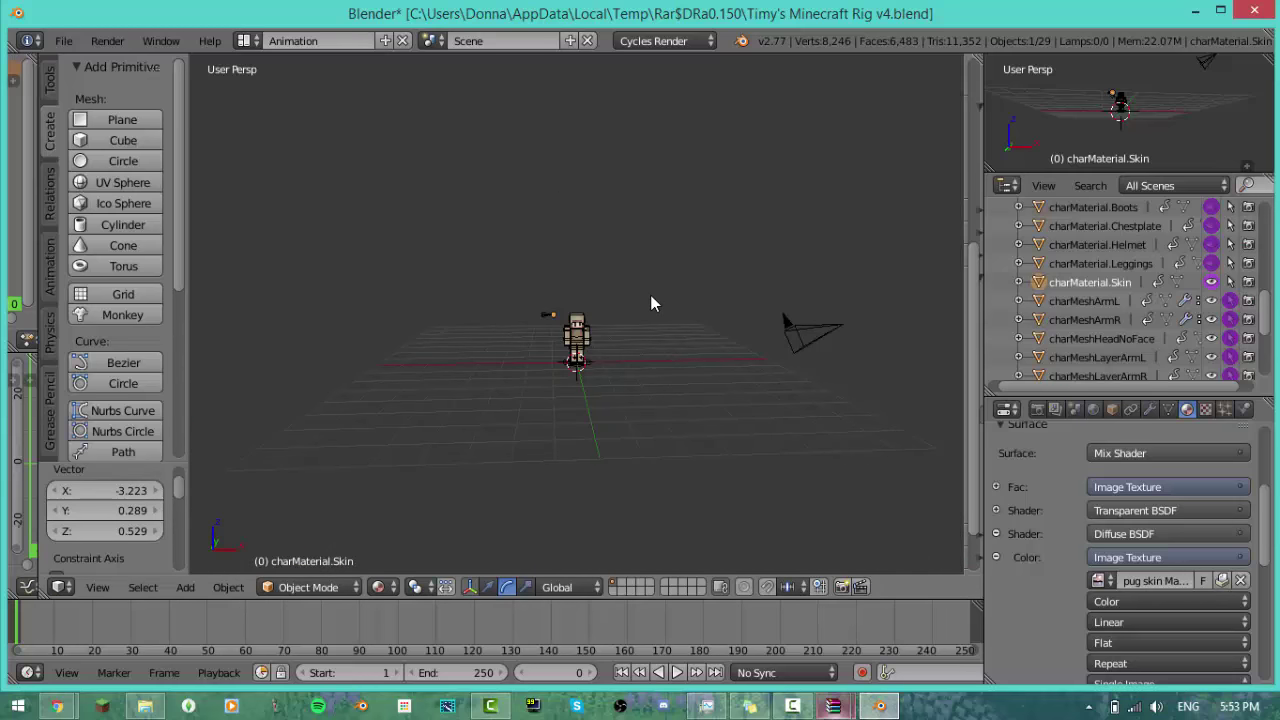
Step: Select the camera and move it from the side to just in front of the character
{"action": "right_click", "coordinate": [778, 340]}
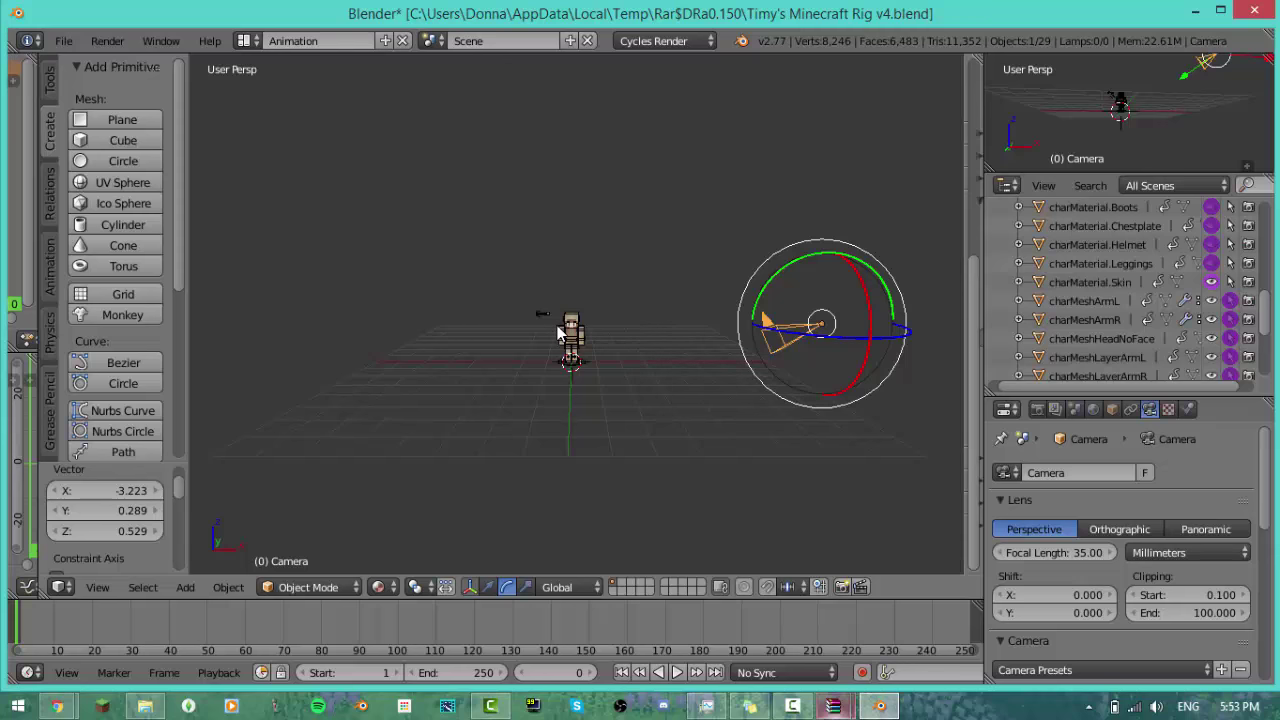
{"action": "middle_click_drag", "start_coordinate": [557, 333], "coordinate": [574, 398]}
{"action": "key", "text": "g"}
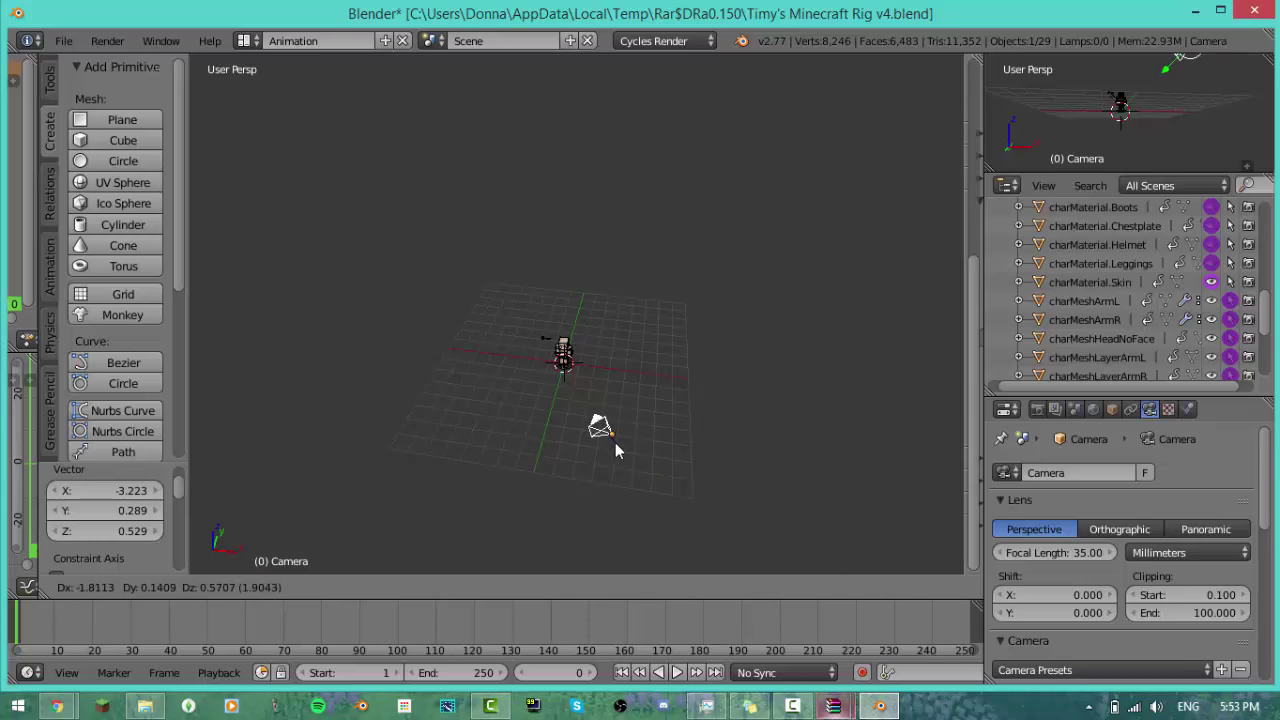
{"action": "left_click", "coordinate": [615, 447]}
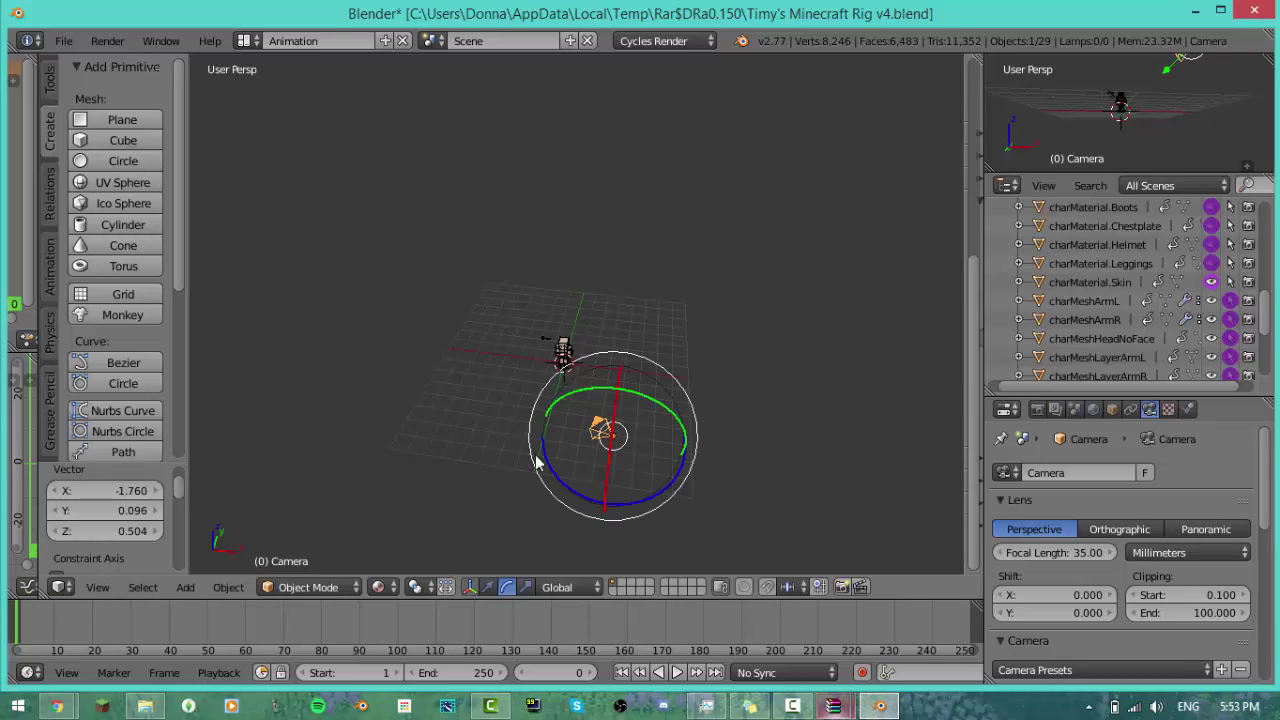
{"action": "left_click", "coordinate": [693, 336]}
{"action": "key", "text": "g"}
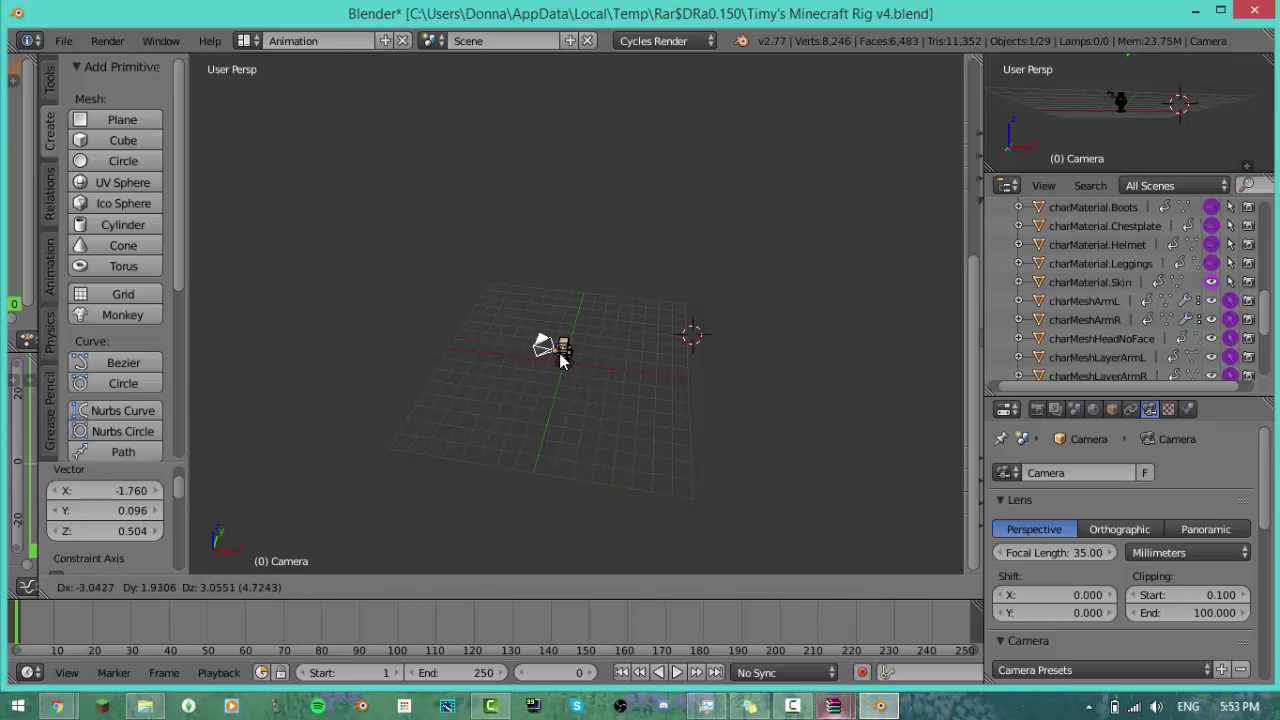
{"action": "left_click", "coordinate": [560, 362]}
{"action": "middle_click_drag", "start_coordinate": [533, 403], "coordinate": [564, 314]}
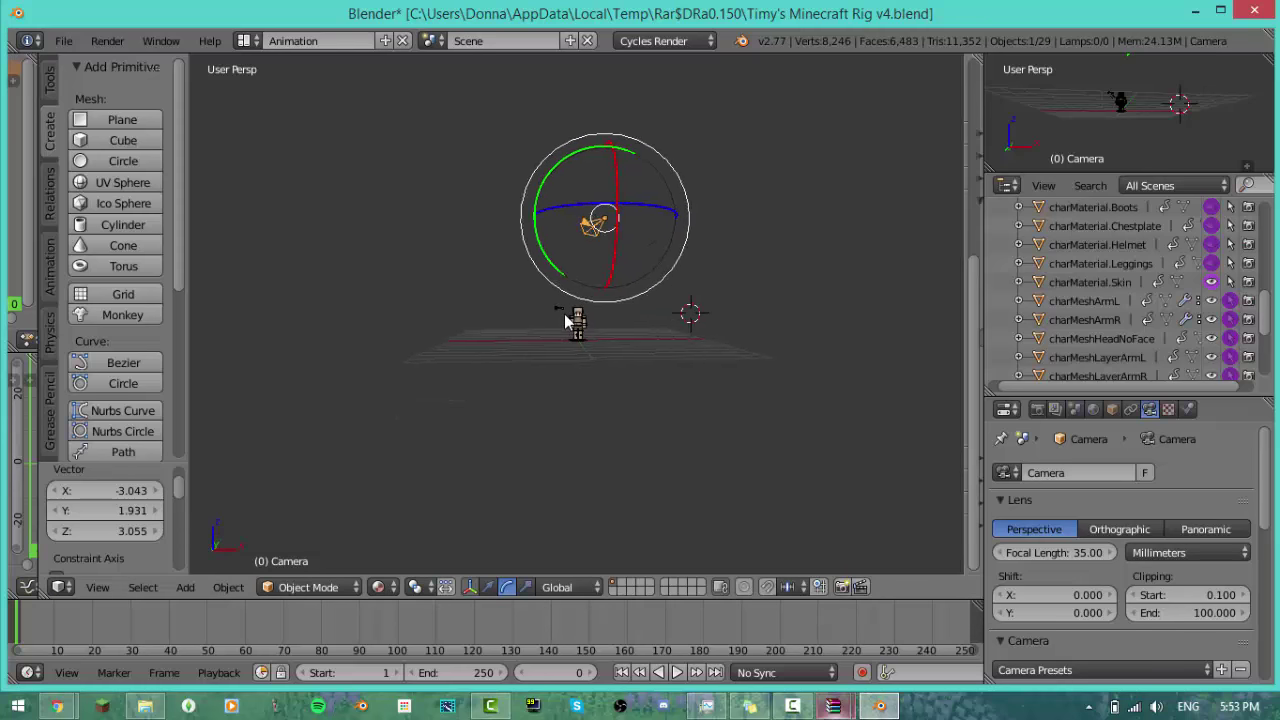
{"action": "key", "text": "g"}
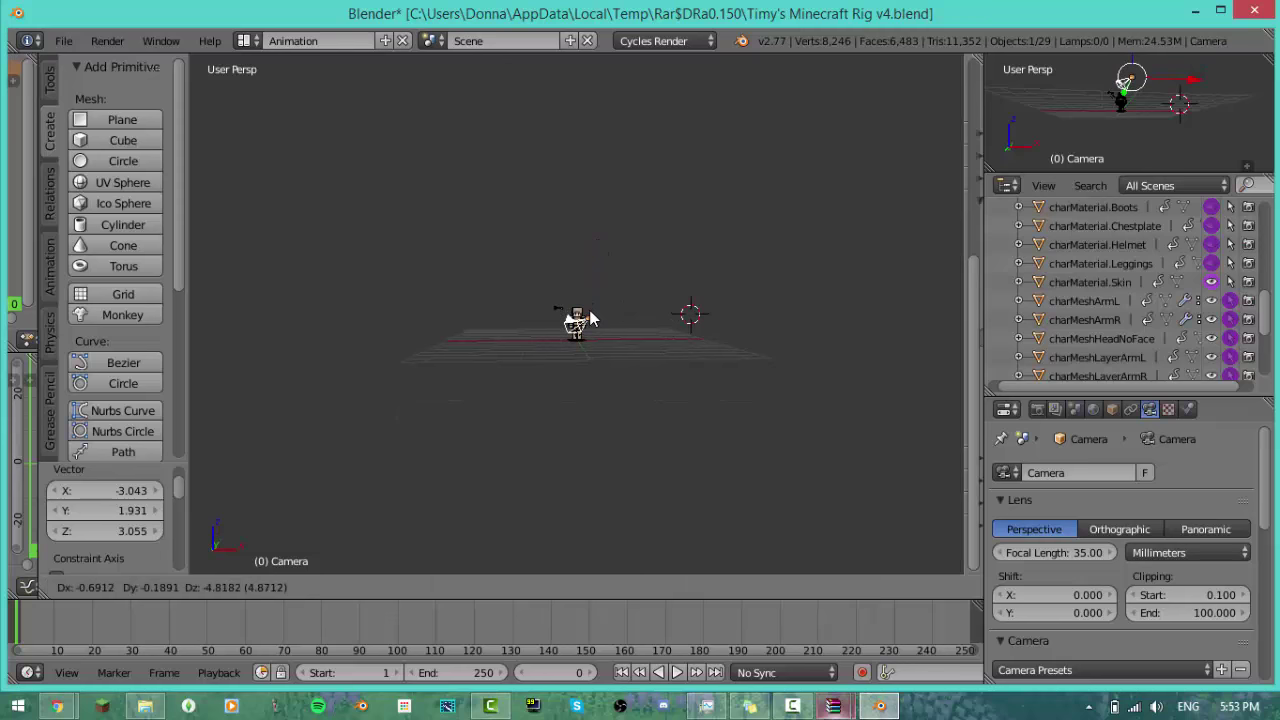
{"action": "left_click", "coordinate": [590, 318]}
{"action": "mouse_move", "coordinate": [571, 397]}
{"action": "middle_mouse_down"}
{"action": "mouse_move", "coordinate": [487, 463]}
{"action": "mouse_move", "coordinate": [537, 482]}
{"action": "mouse_move", "coordinate": [607, 426]}
{"action": "mouse_move", "coordinate": [620, 300]}
{"action": "mouse_move", "coordinate": [620, 323]}
{"action": "mouse_move", "coordinate": [627, 312]}
{"action": "middle_mouse_up"}
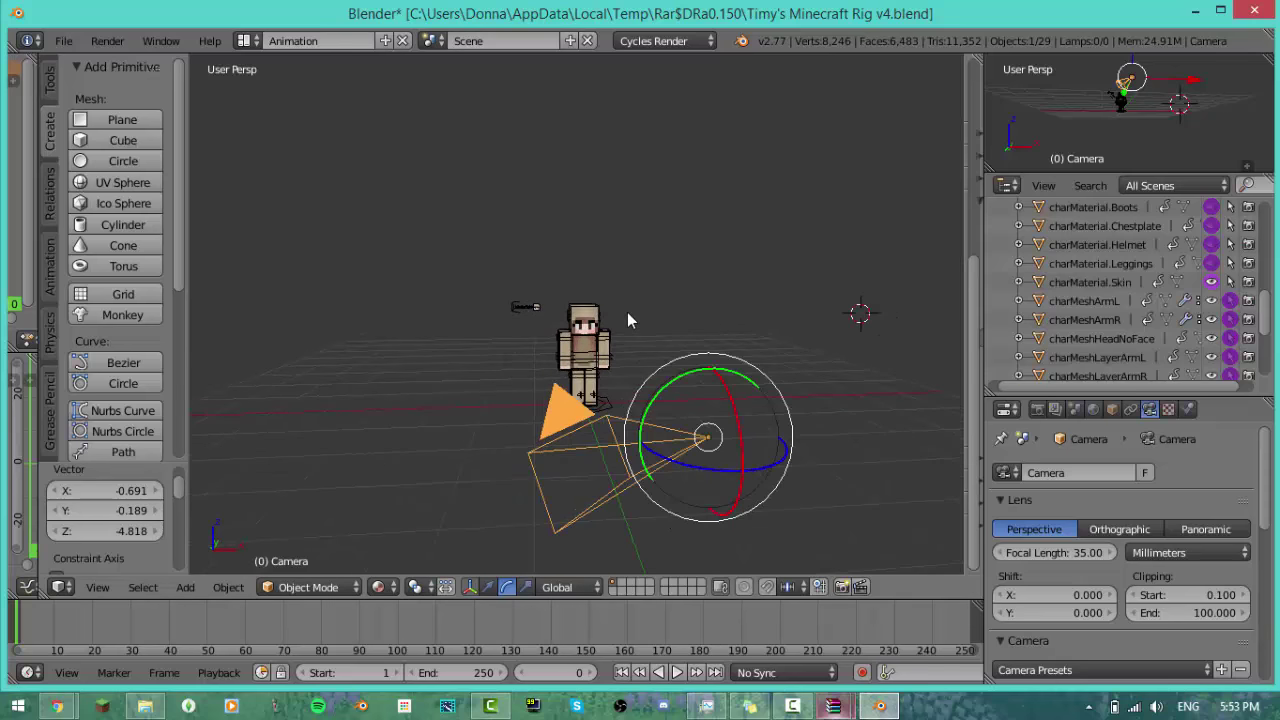
Step: Trackball-rotate the camera to face the character and nudge its position
{"action": "key", "text": "r"}
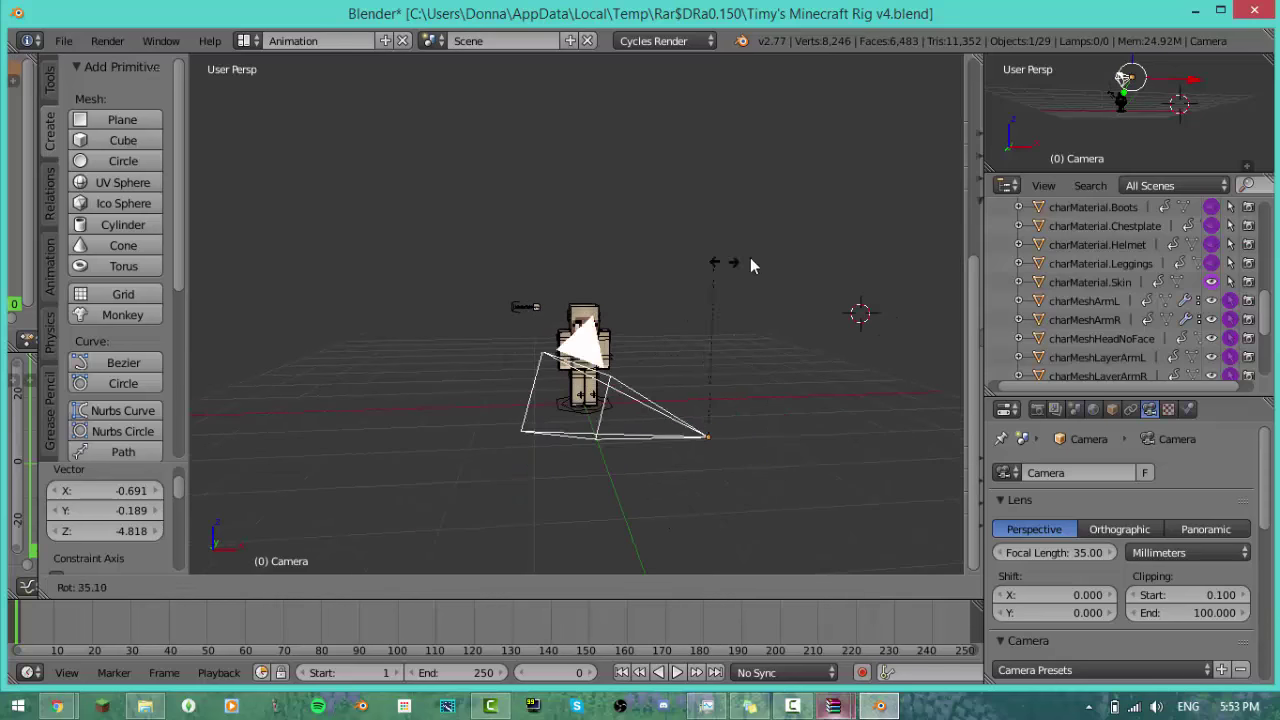
{"action": "left_click", "coordinate": [688, 362]}
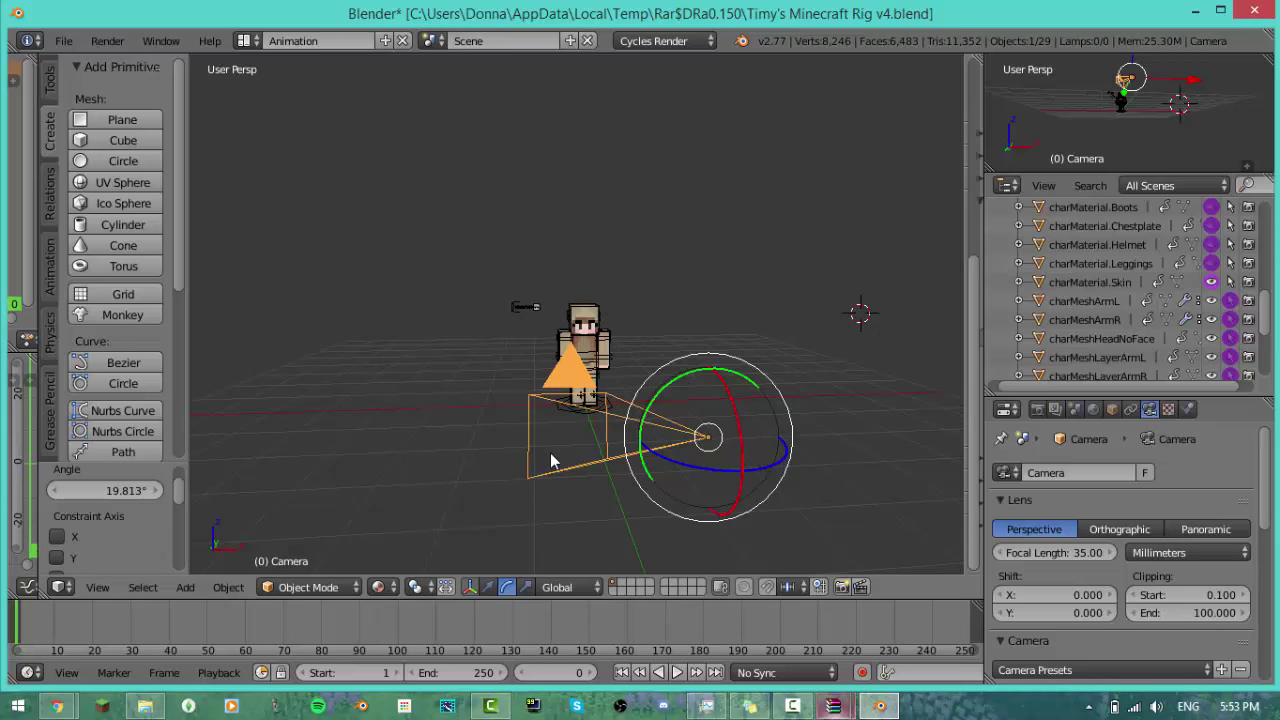
{"action": "key", "text": "r"}
{"action": "key", "text": "r"}
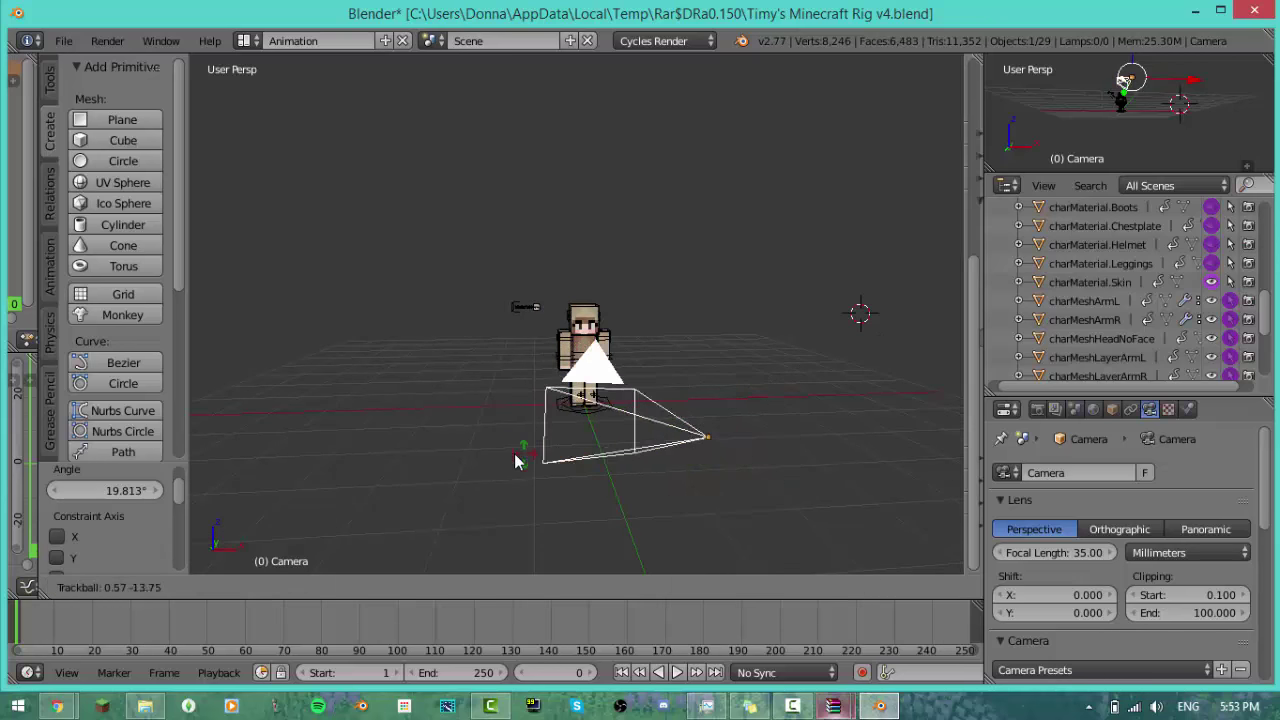
{"action": "left_click", "coordinate": [491, 474]}
{"action": "key", "text": "r"}
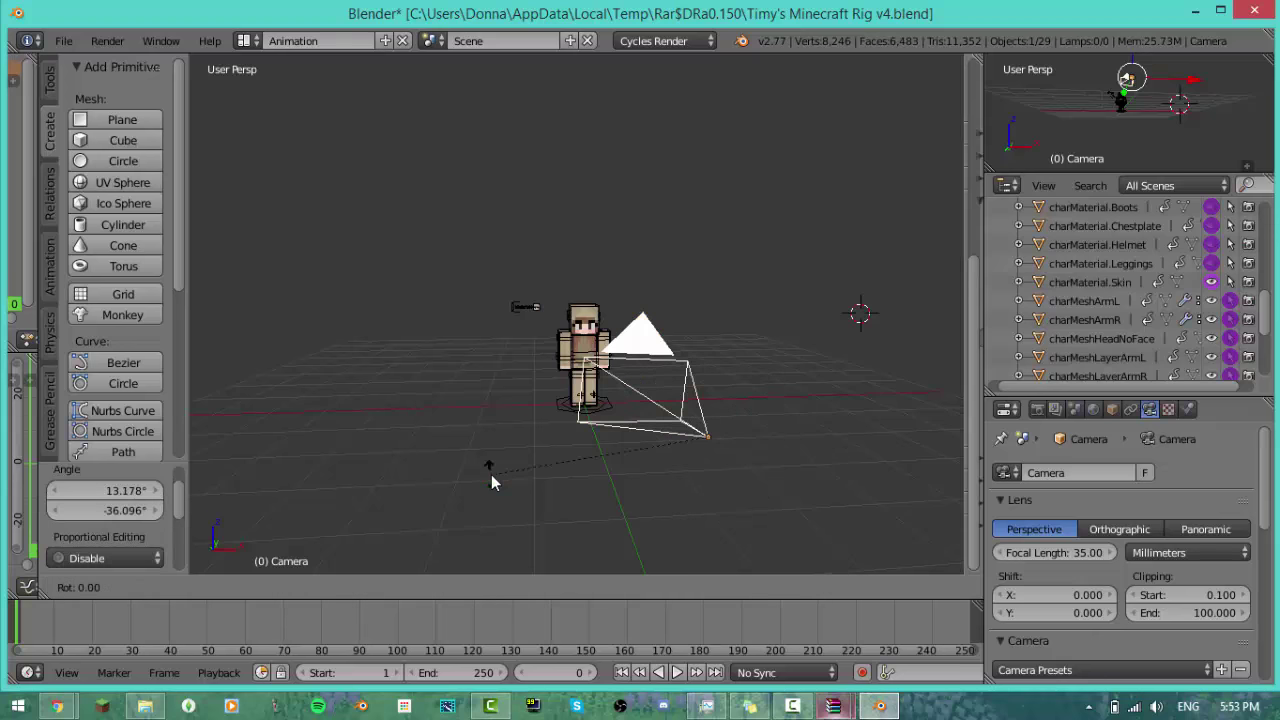
{"action": "left_click", "coordinate": [484, 486]}
{"action": "middle_click_drag", "start_coordinate": [536, 482], "coordinate": [565, 346]}
{"action": "key", "text": "r"}
{"action": "key", "text": "r"}
{"action": "left_click", "coordinate": [517, 481]}
{"action": "key", "text": "g"}
{"action": "left_click", "coordinate": [560, 438]}
Step: Undo a misplaced camera move, then rotate the camera and shift it slightly left
{"action": "key", "text": "g"}
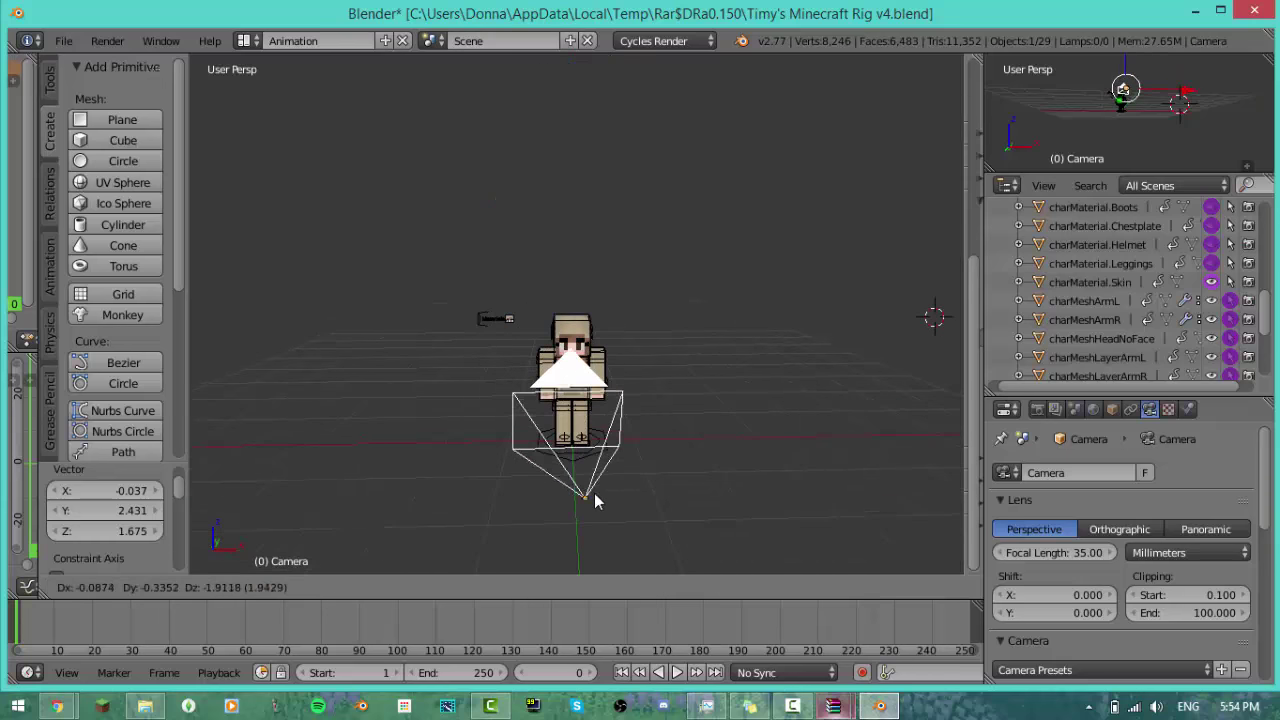
{"action": "left_click", "coordinate": [599, 518]}
{"action": "key", "text": "ctrl+z"}
{"action": "middle_click_drag", "start_coordinate": [599, 518], "coordinate": [627, 400]}
{"action": "key", "text": "r"}
{"action": "key", "text": "r"}
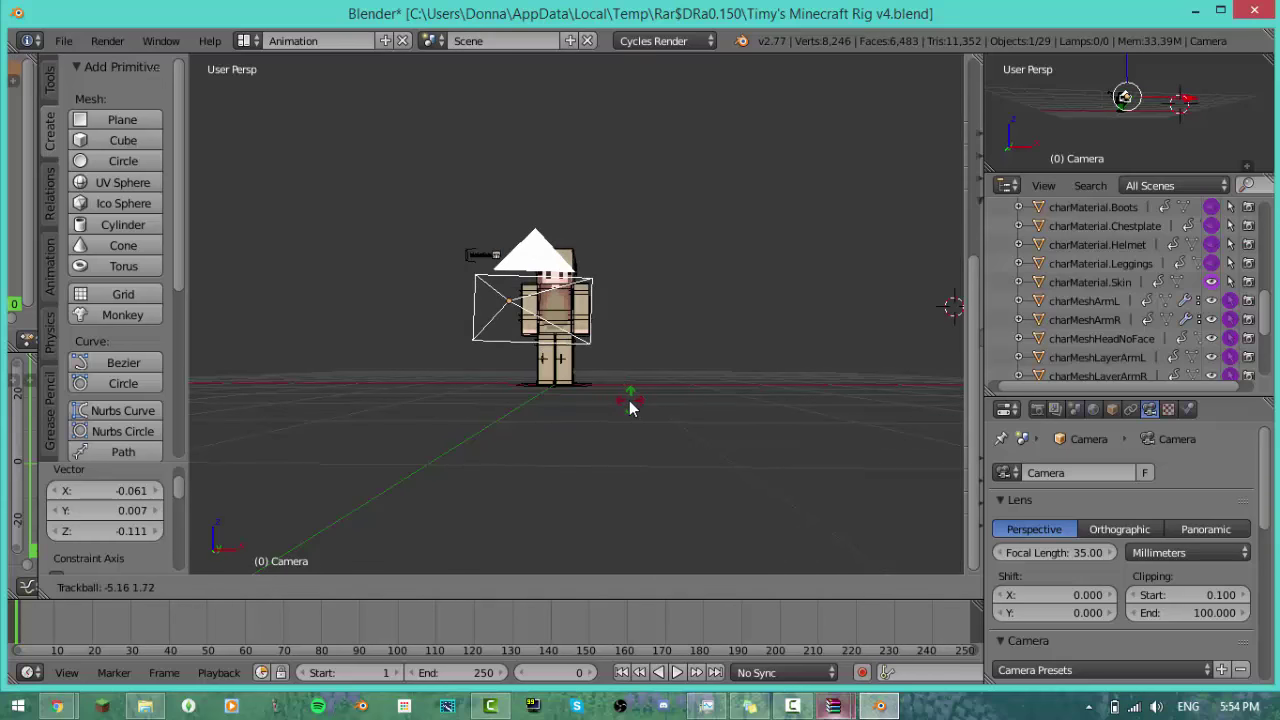
{"action": "left_click", "coordinate": [621, 406]}
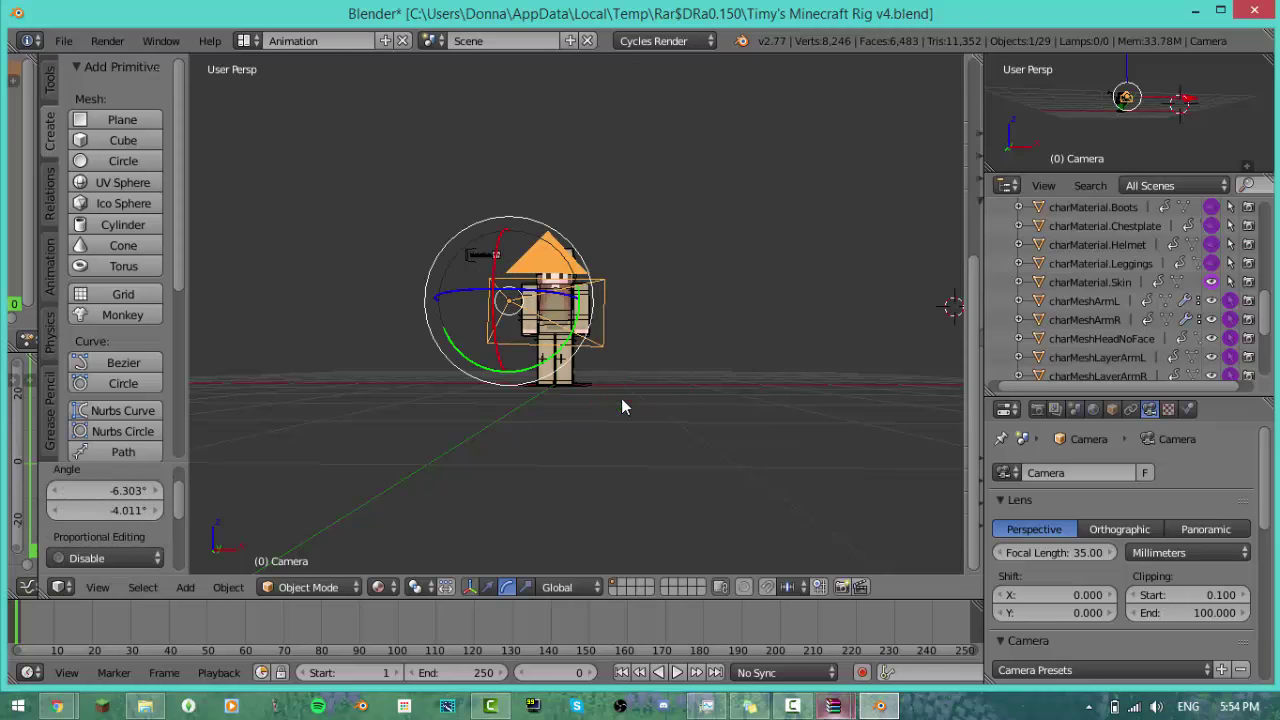
{"action": "middle_click_drag", "start_coordinate": [650, 347], "coordinate": [549, 368]}
{"action": "key", "text": "g"}
{"action": "left_click", "coordinate": [530, 375]}
{"action": "key", "text": "r"}
{"action": "key", "text": "r"}
{"action": "left_click", "coordinate": [524, 378]}
Step: Fine-tune the camera's rotation and position so it squarely faces the character's front
{"action": "middle_click_drag", "start_coordinate": [524, 378], "coordinate": [509, 408]}
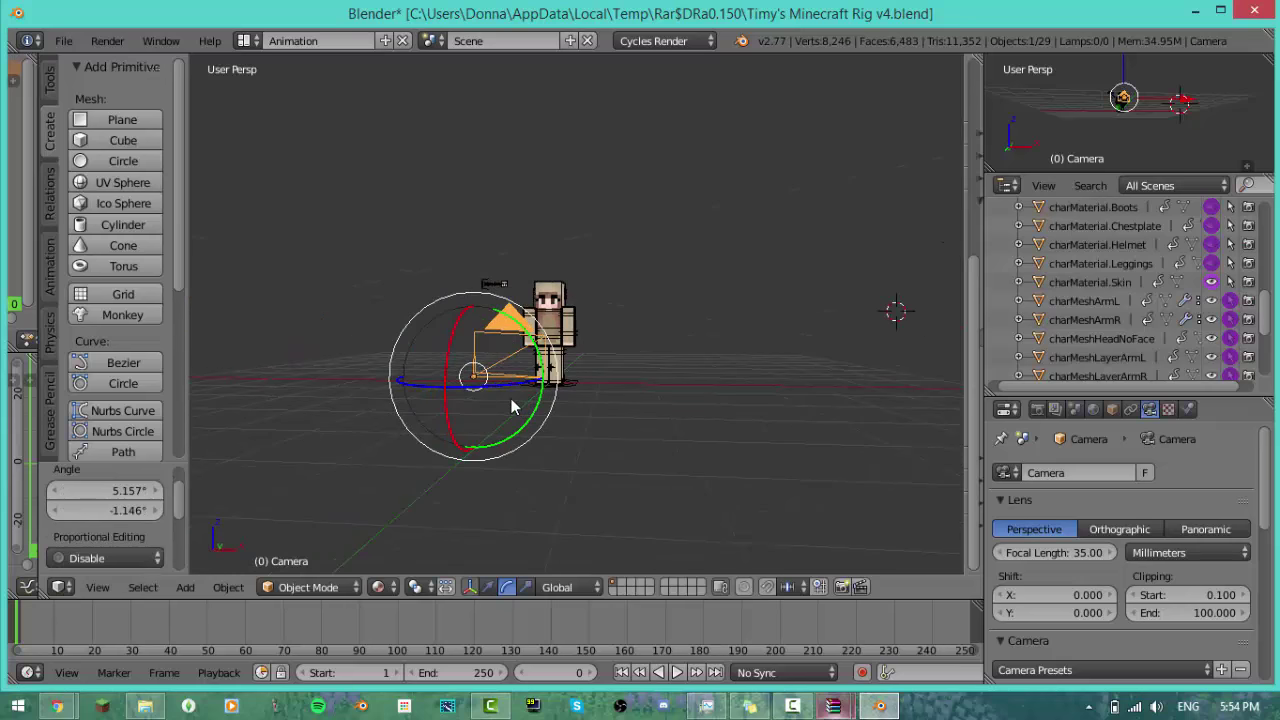
{"action": "middle_click_drag", "start_coordinate": [511, 398], "coordinate": [599, 408]}
{"action": "key", "text": "r"}
{"action": "key", "text": "r"}
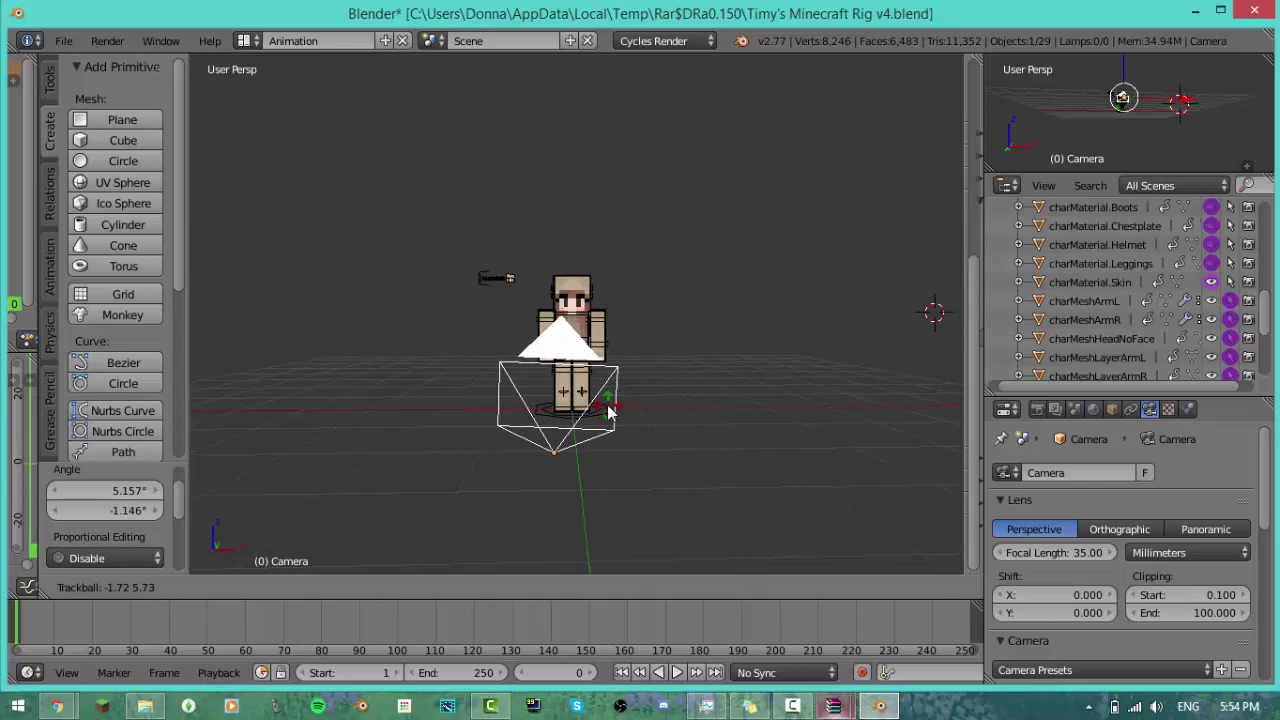
{"action": "left_click", "coordinate": [600, 410]}
{"action": "key", "text": "g"}
{"action": "left_click", "coordinate": [560, 462]}
{"action": "middle_click_drag", "start_coordinate": [560, 462], "coordinate": [609, 493]}
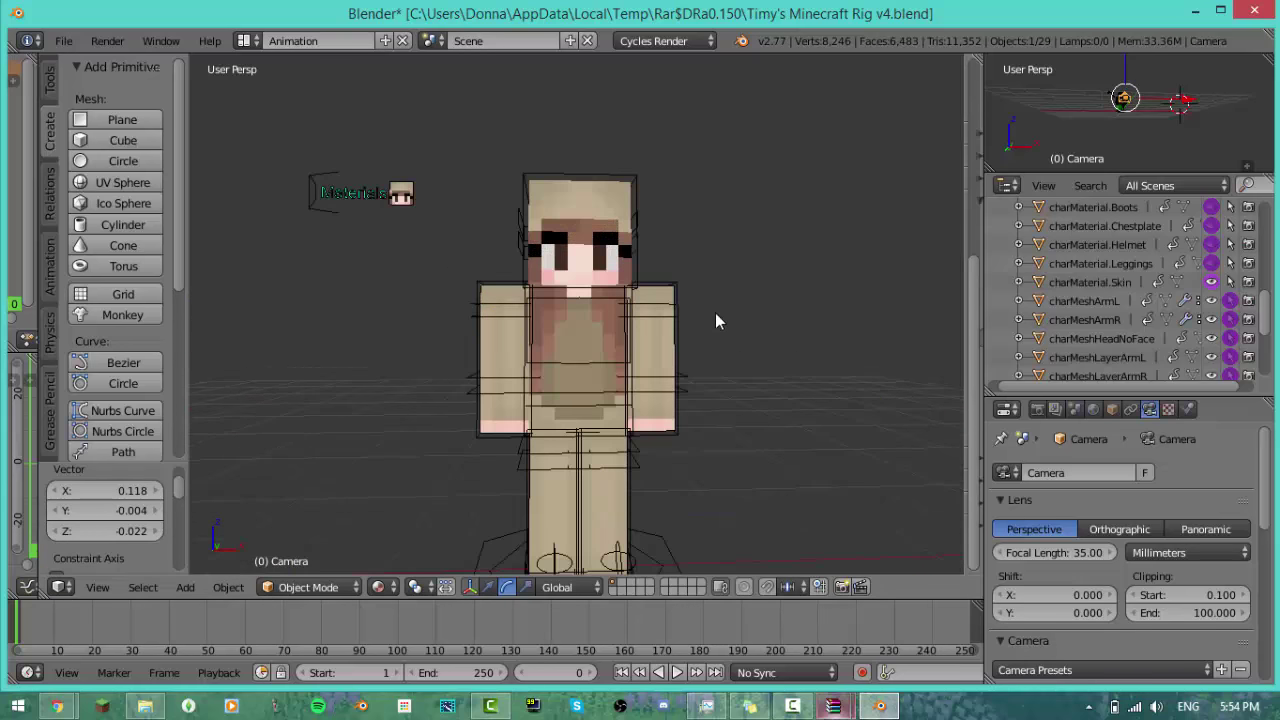
{"action": "middle_click_drag", "start_coordinate": [716, 321], "coordinate": [705, 347]}
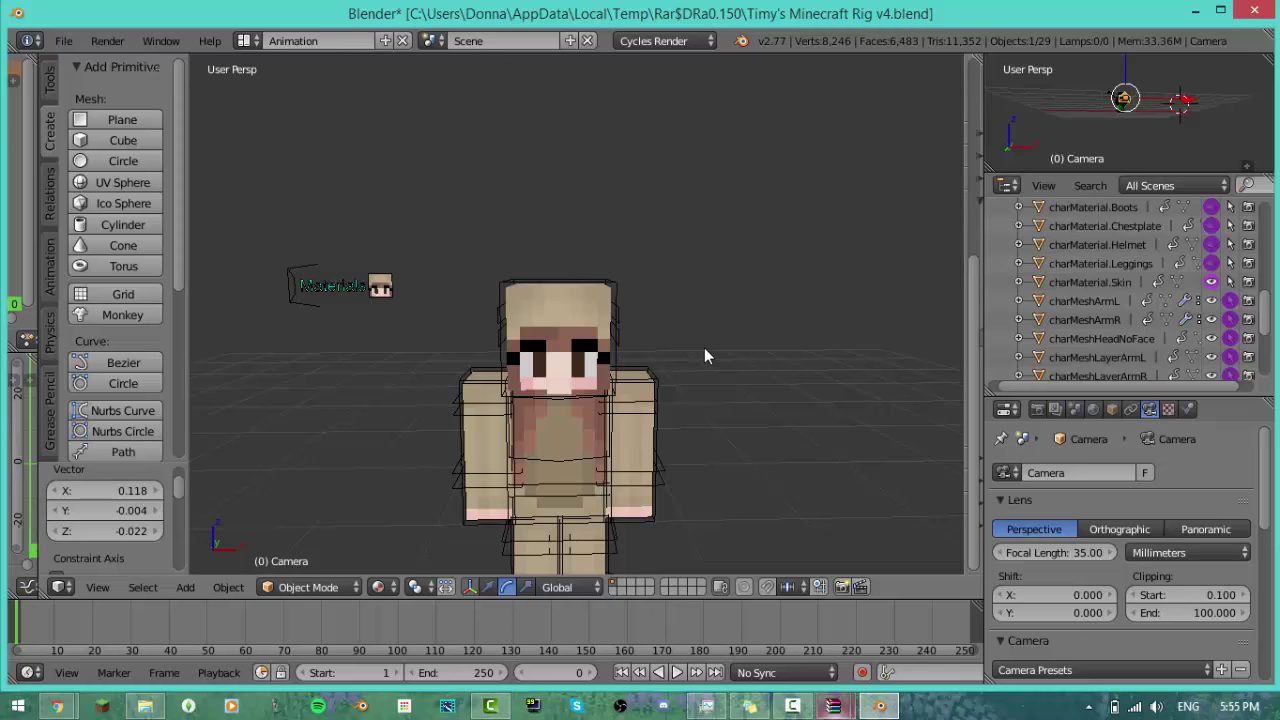
{"action": "middle_click_drag", "start_coordinate": [672, 375], "coordinate": [666, 364]}
Step: Switch the rig to Pose Mode and rotate both arm bones, including charBoneArmR
{"action": "right_click", "coordinate": [597, 389]}
{"action": "key", "text": "ctrl+Tab"}
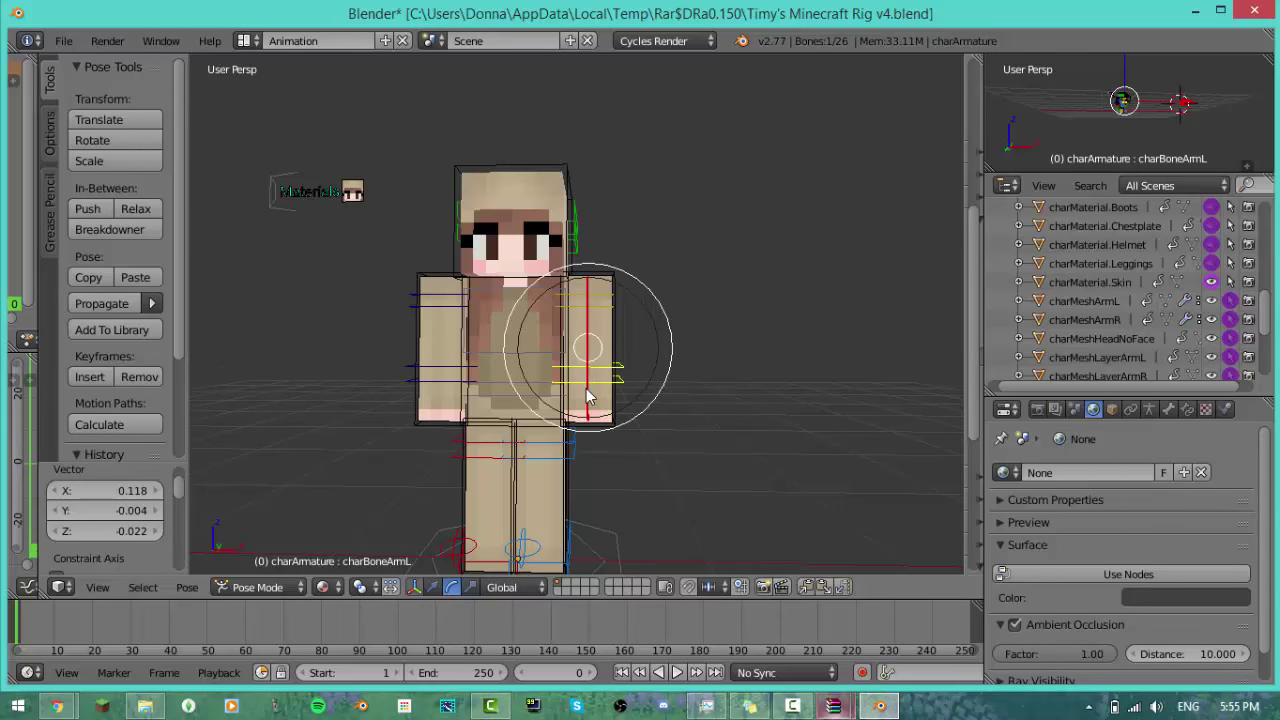
{"action": "key", "text": "r"}
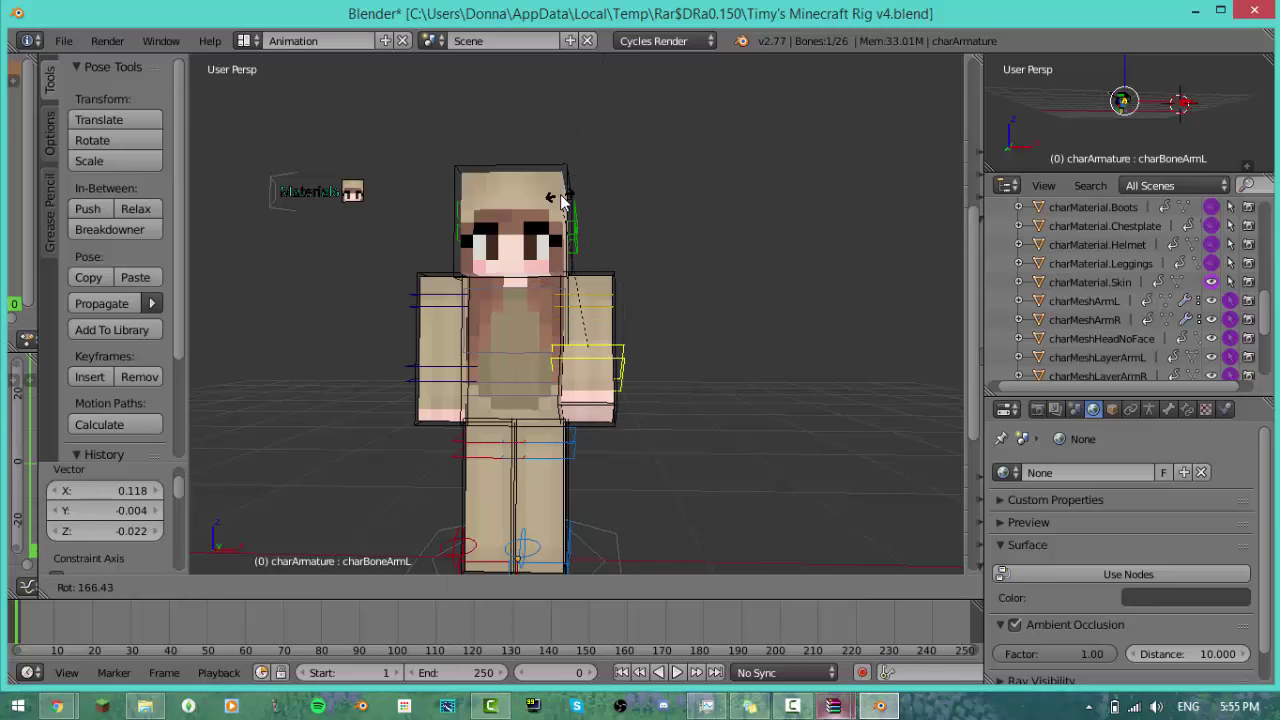
{"action": "key", "text": "r"}
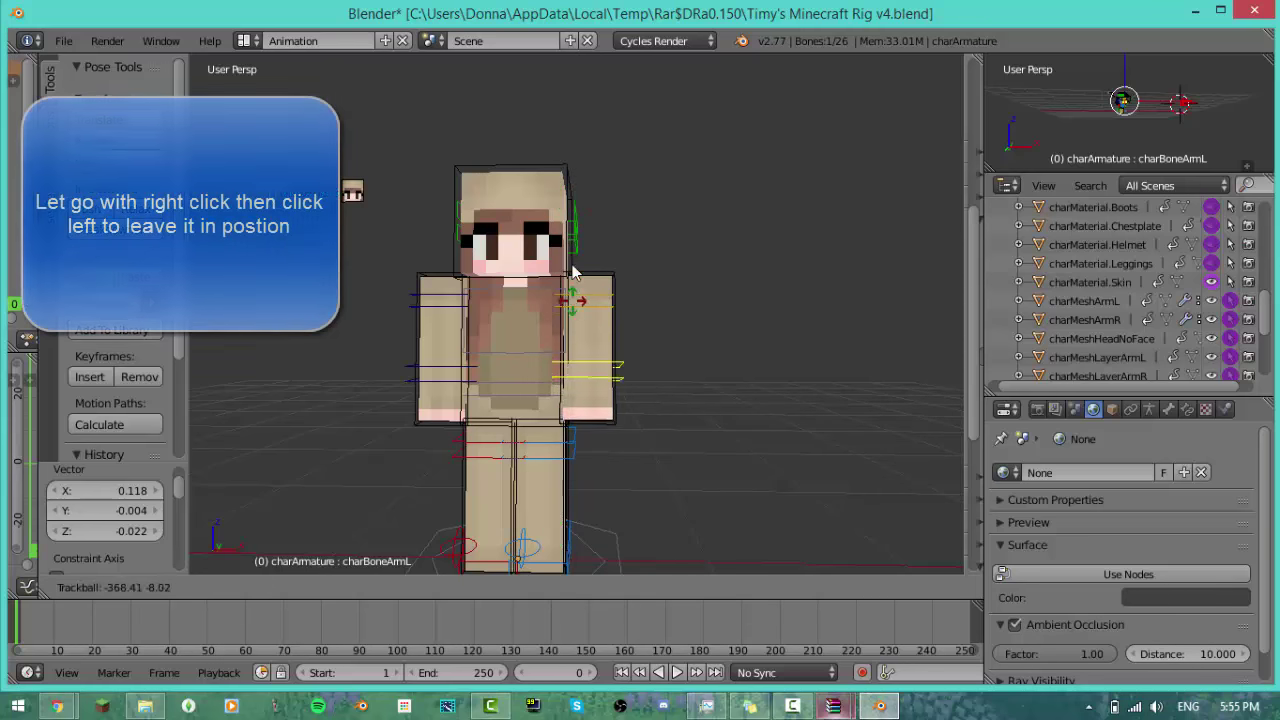
{"action": "left_click", "coordinate": [583, 232]}
{"action": "middle_click_drag", "start_coordinate": [680, 374], "coordinate": [714, 380]}
{"action": "right_click", "coordinate": [583, 399]}
{"action": "key", "text": "r"}
{"action": "key", "text": "r"}
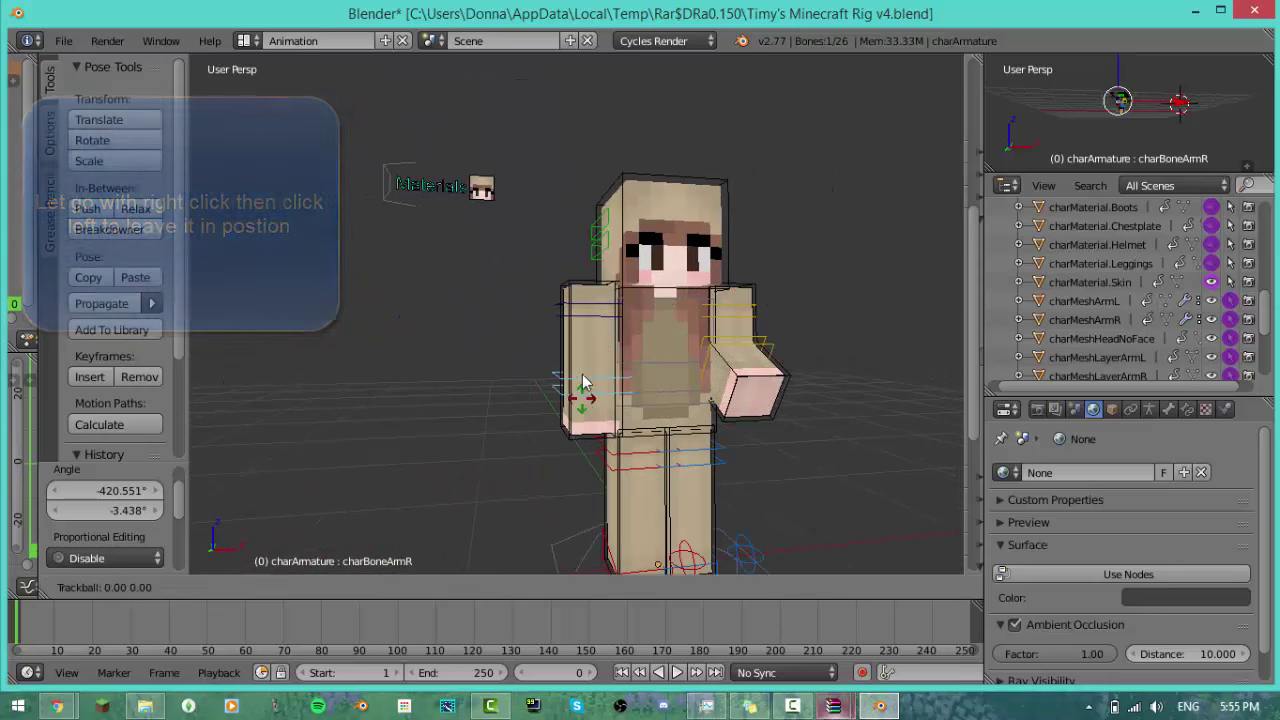
{"action": "left_click", "coordinate": [595, 318]}
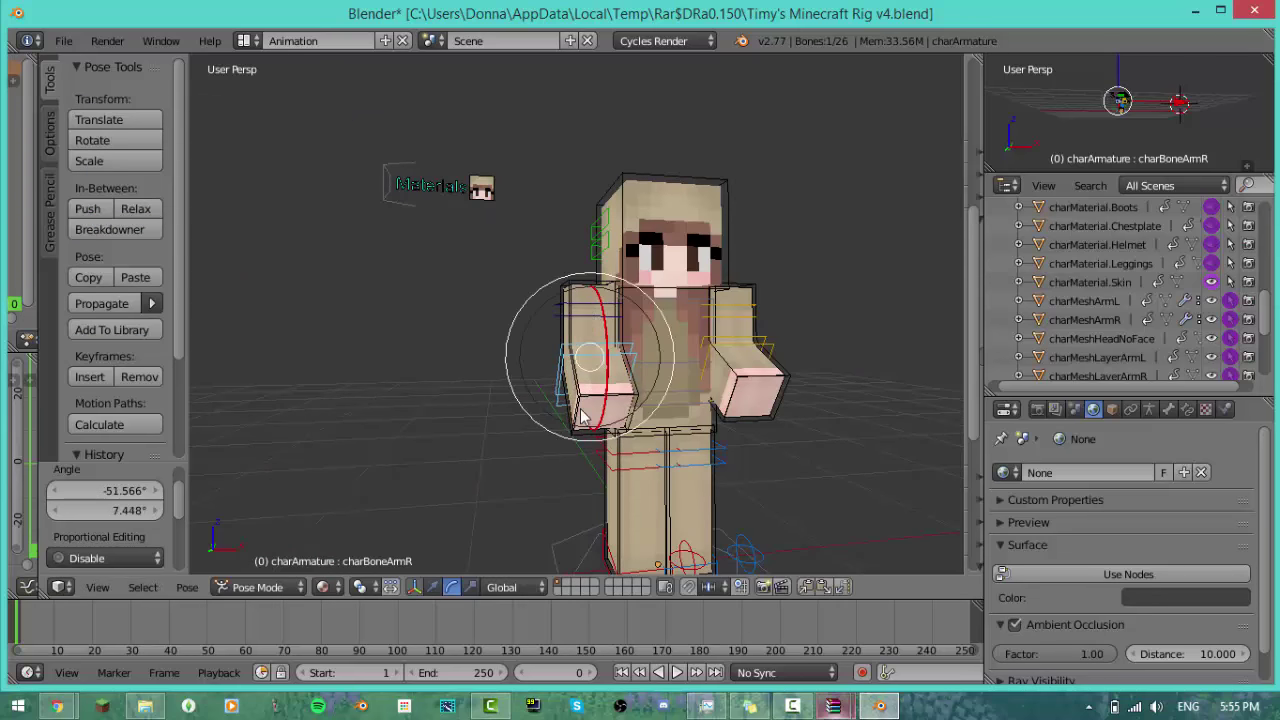
{"action": "key", "text": "KP_6"}
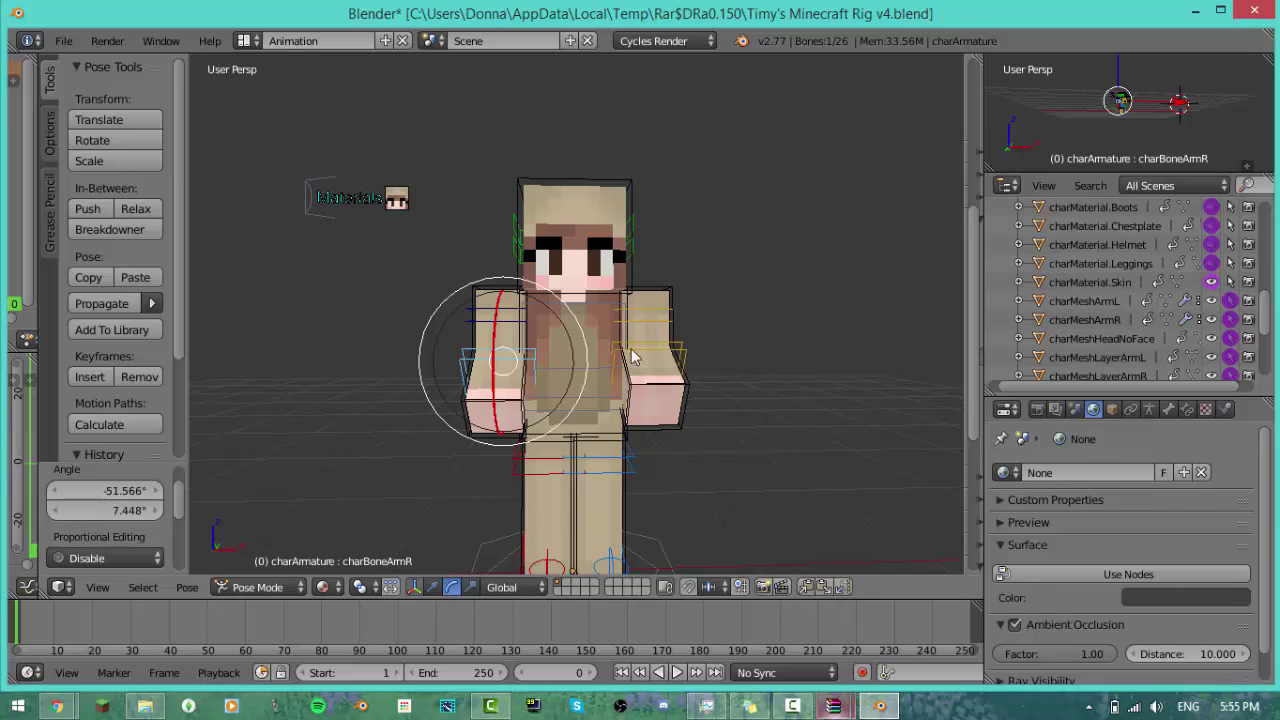
Step: Raise both shoulder bones, charBoneShoulderL and charBoneShoulderR, outward
{"action": "right_click", "coordinate": [658, 310]}
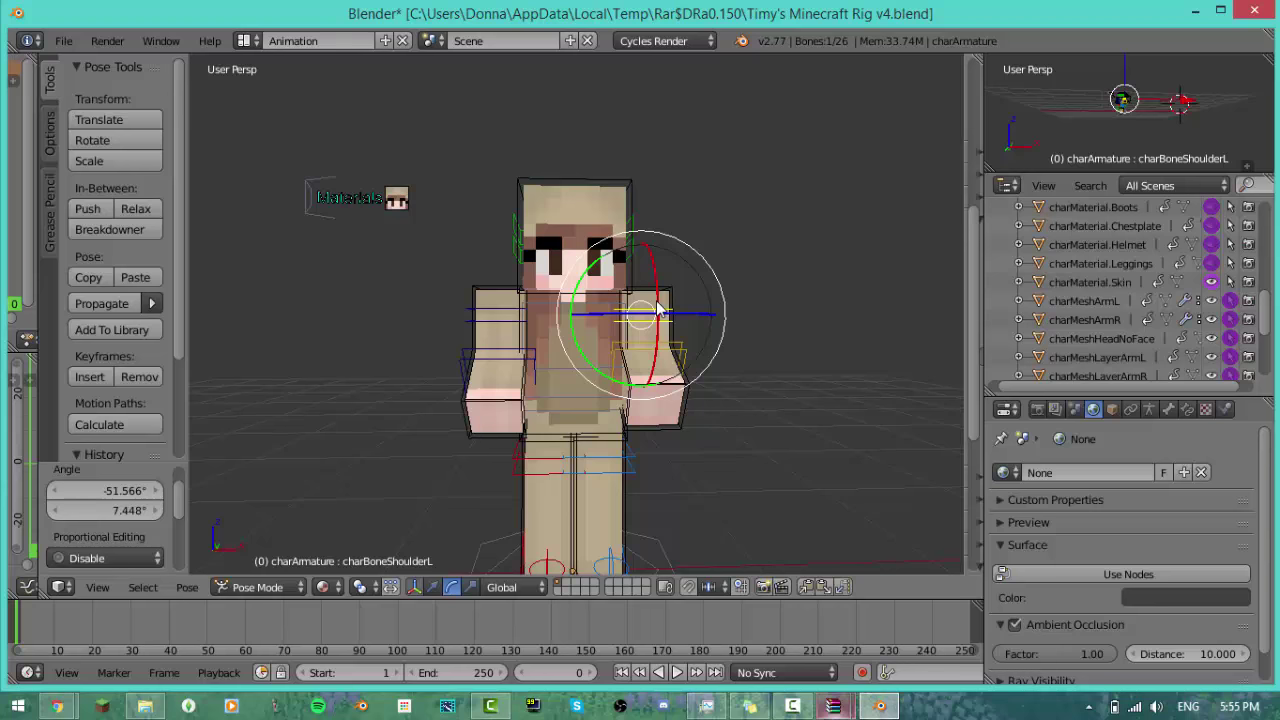
{"action": "key", "text": "r"}
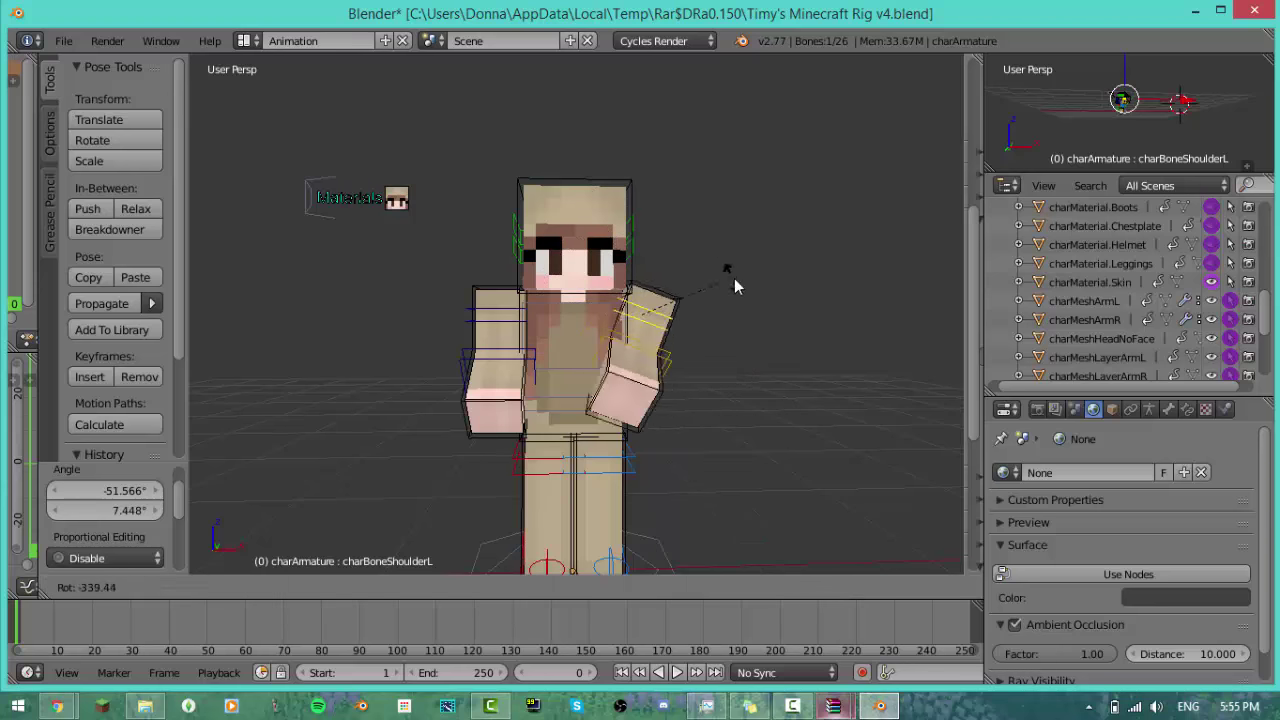
{"action": "left_click", "coordinate": [679, 202]}
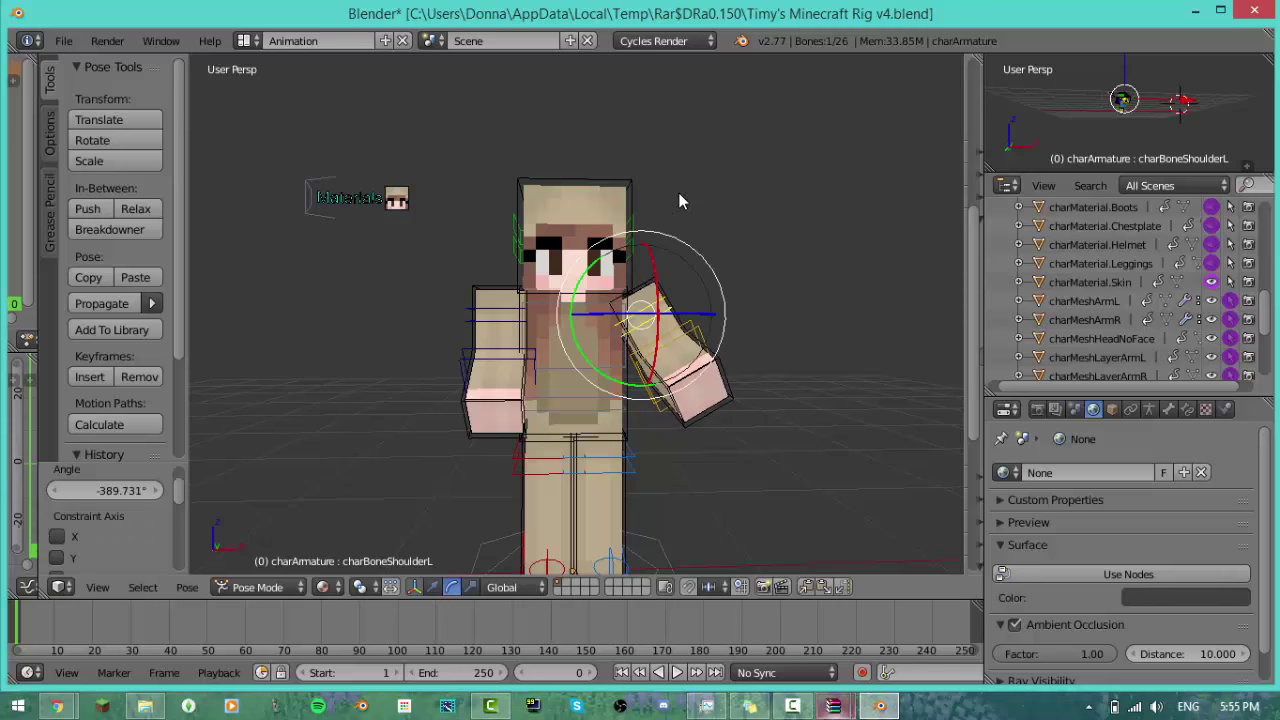
{"action": "left_click", "coordinate": [640, 305]}
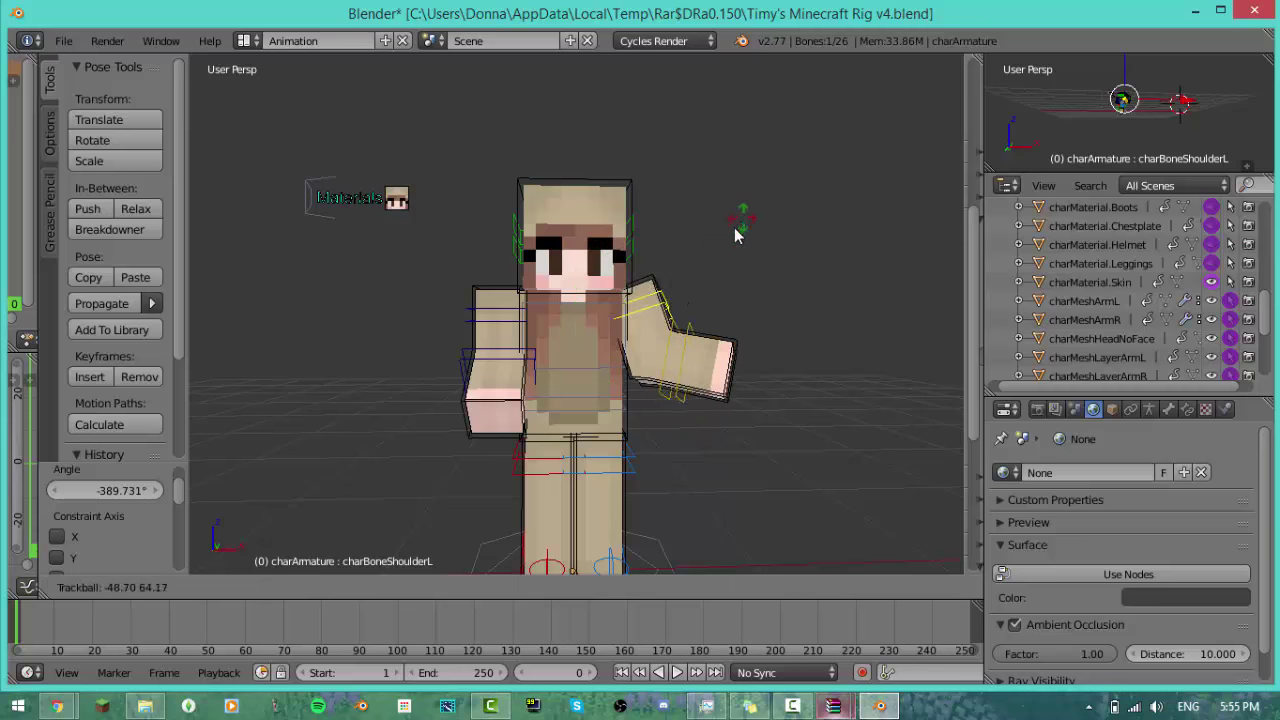
{"action": "left_click", "coordinate": [686, 280]}
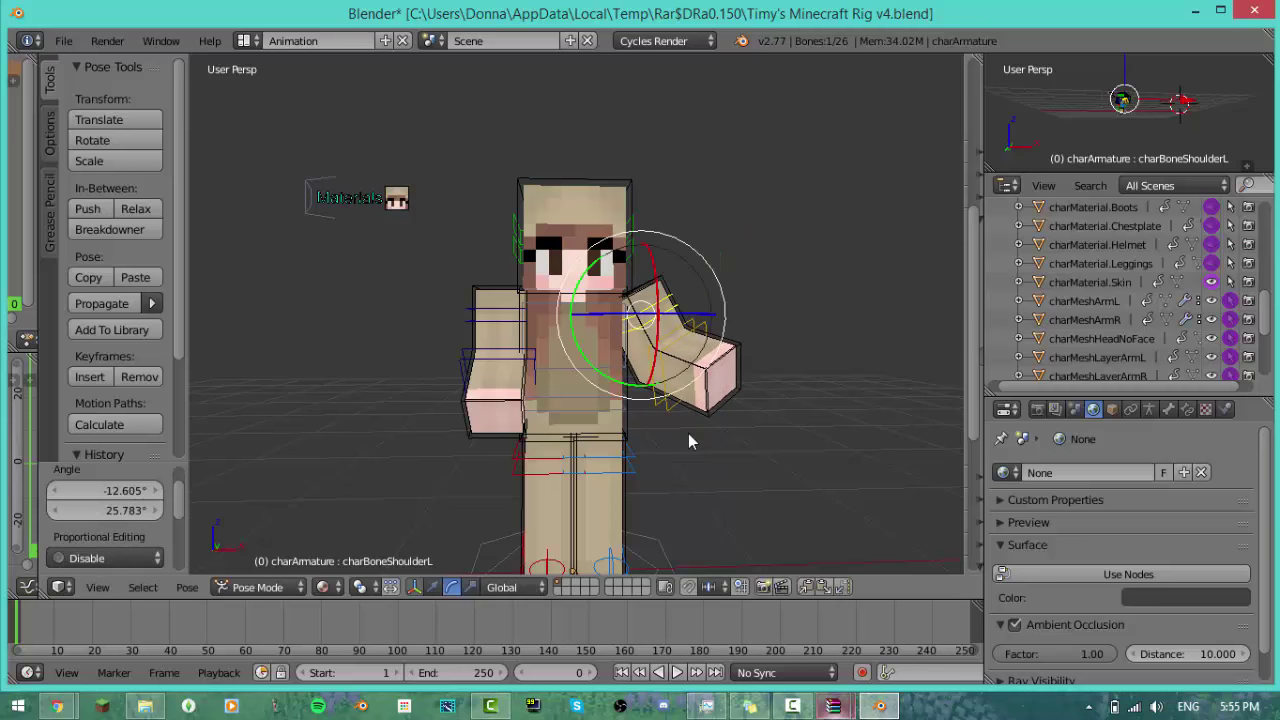
{"action": "right_click", "coordinate": [487, 305]}
{"action": "left_click", "coordinate": [488, 309]}
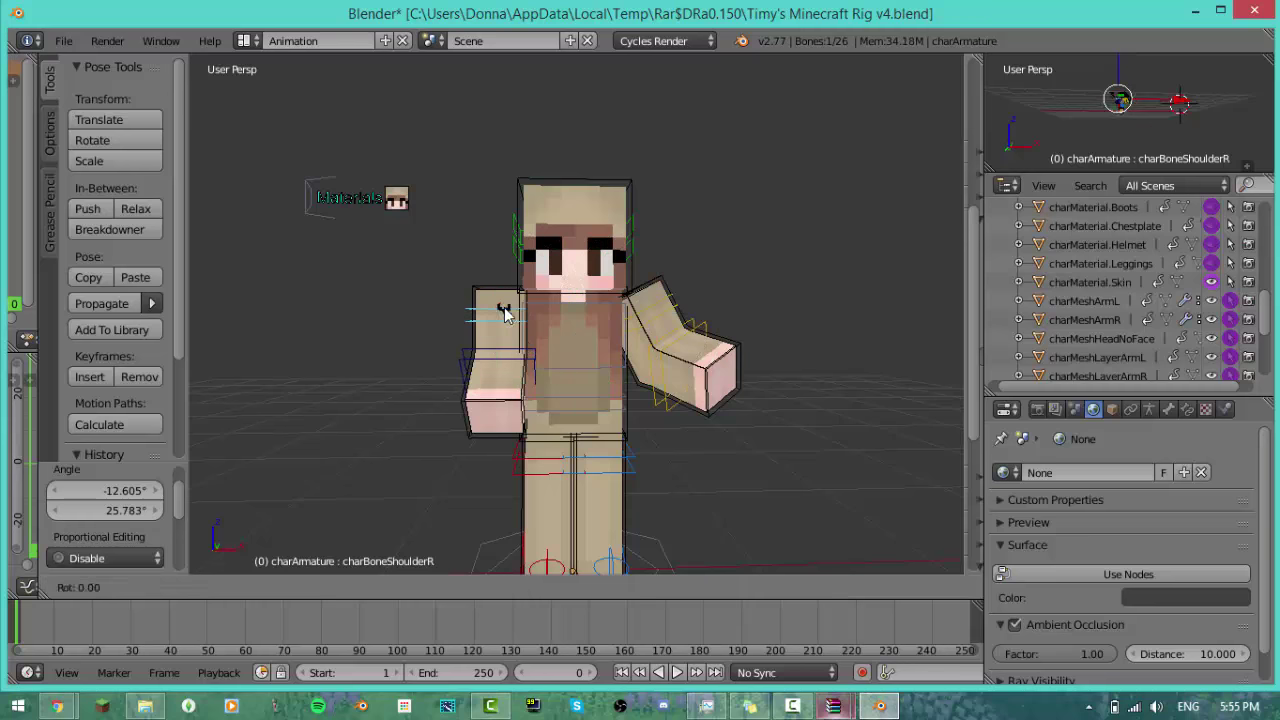
{"action": "key", "text": "r"}
{"action": "left_click", "coordinate": [604, 352]}
{"action": "key", "text": "KP_8"}
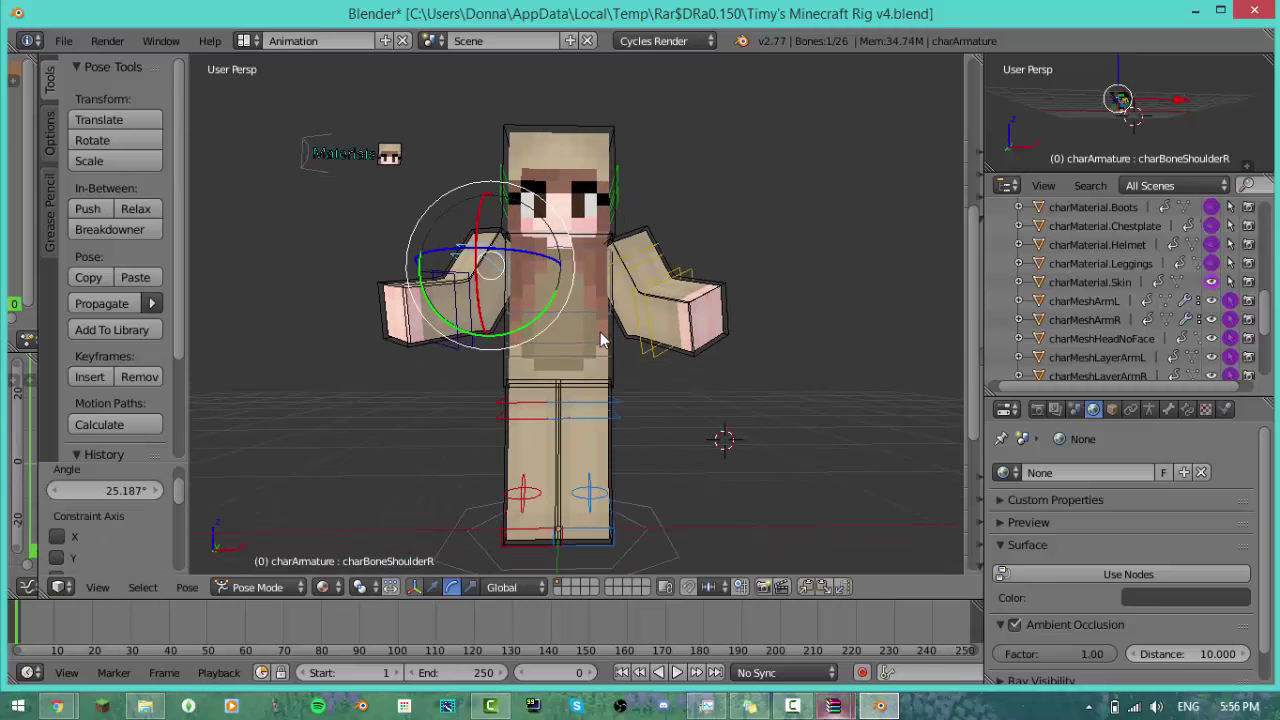
Step: Rotate the chest bone charBoneChest to twist the upper body slightly
{"action": "right_click", "coordinate": [560, 337]}
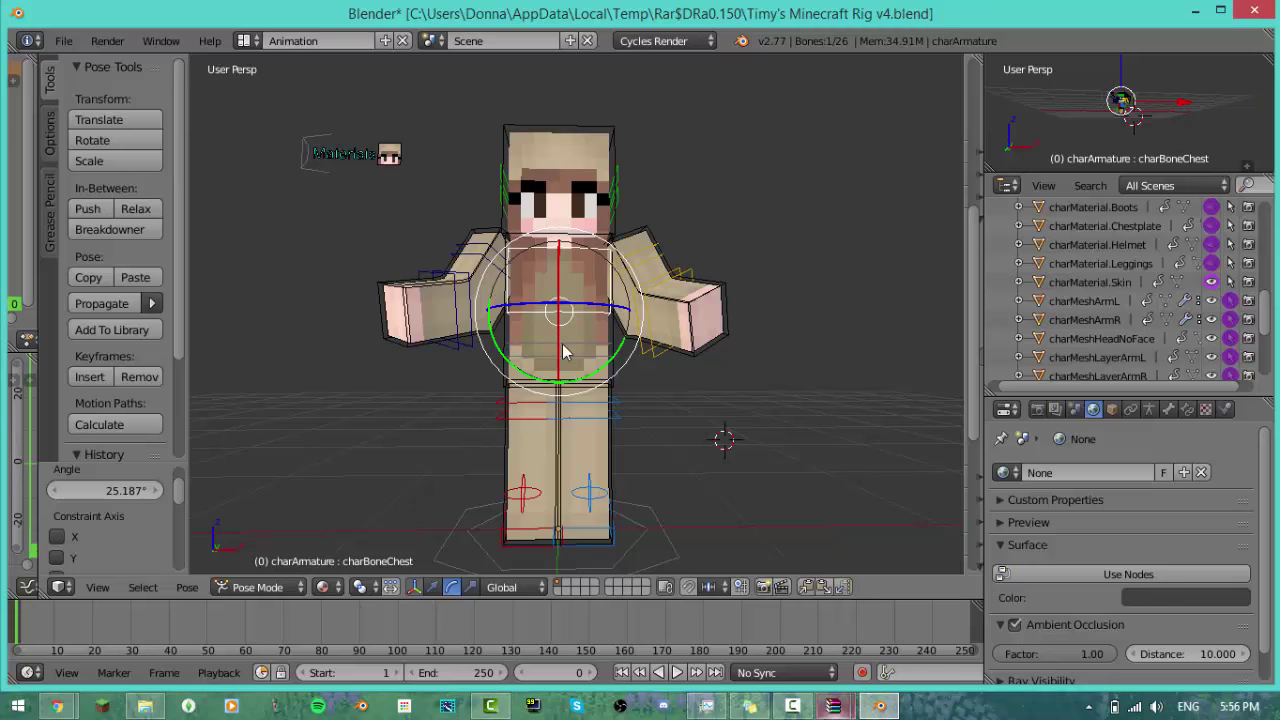
{"action": "key", "text": "r"}
{"action": "key", "text": "r"}
{"action": "key", "text": "r"}
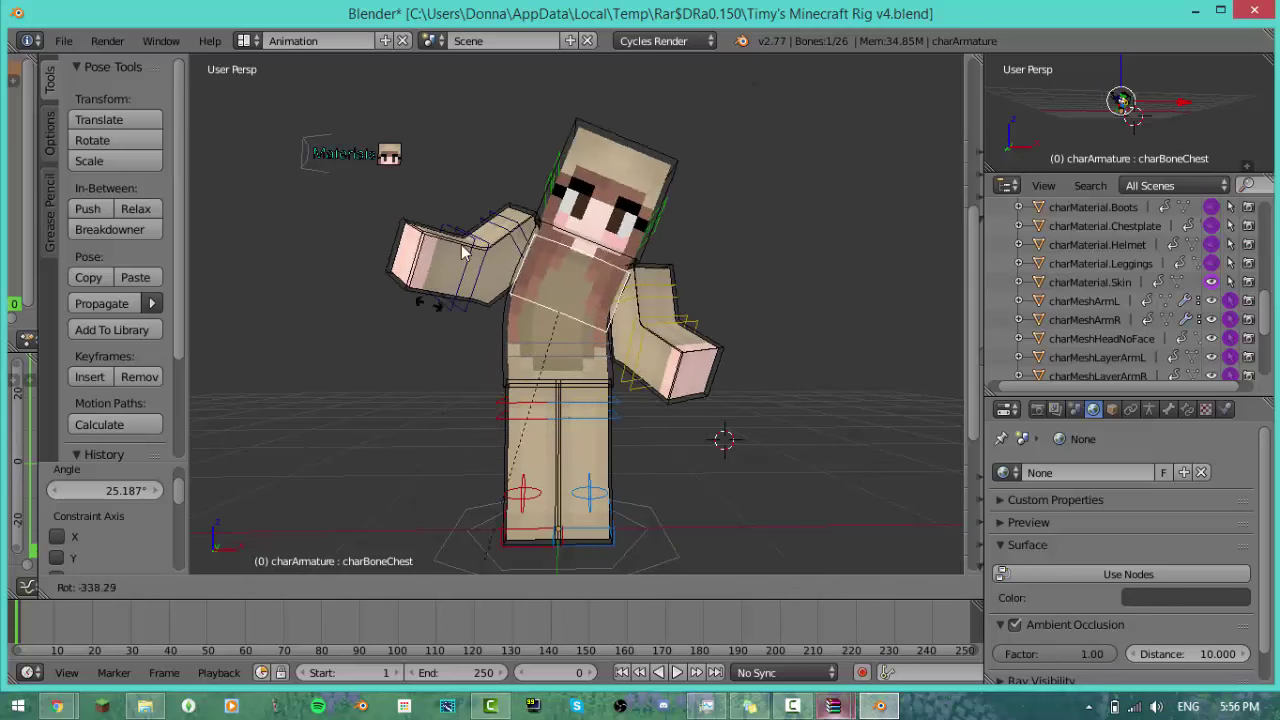
{"action": "left_click", "coordinate": [548, 410]}
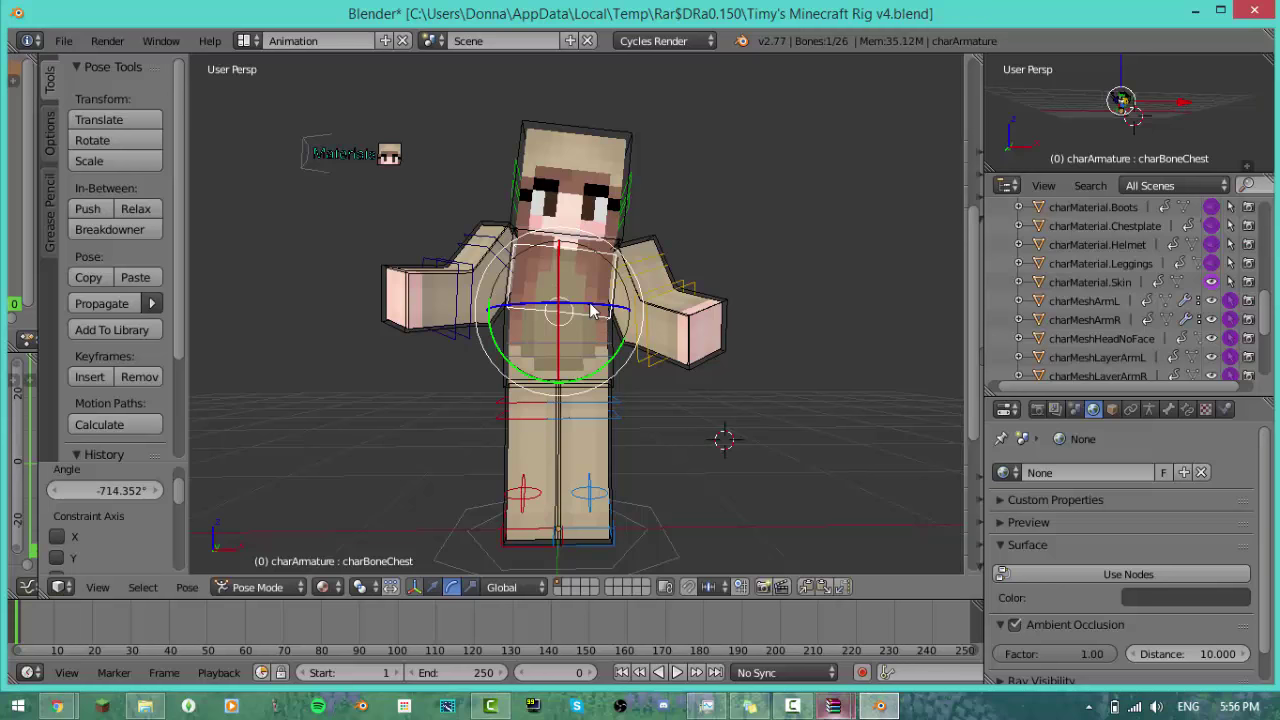
{"action": "key", "text": "r"}
{"action": "key", "text": "r"}
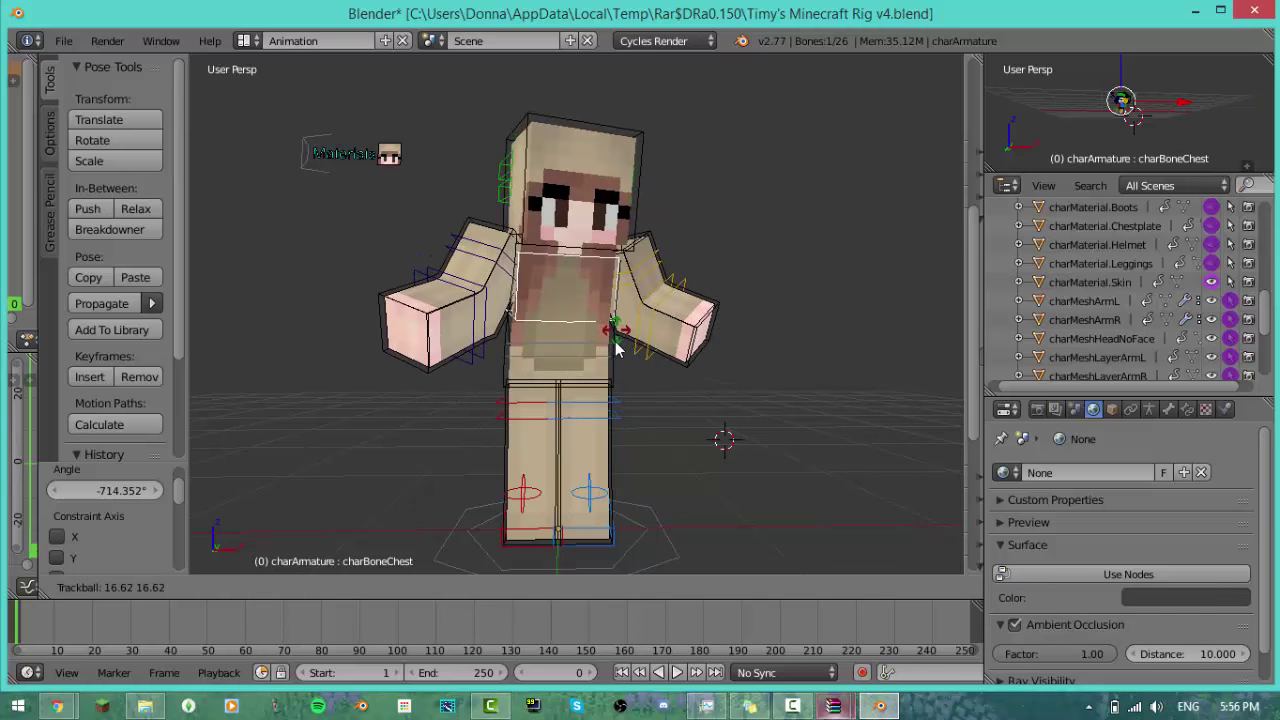
{"action": "left_click", "coordinate": [613, 338]}
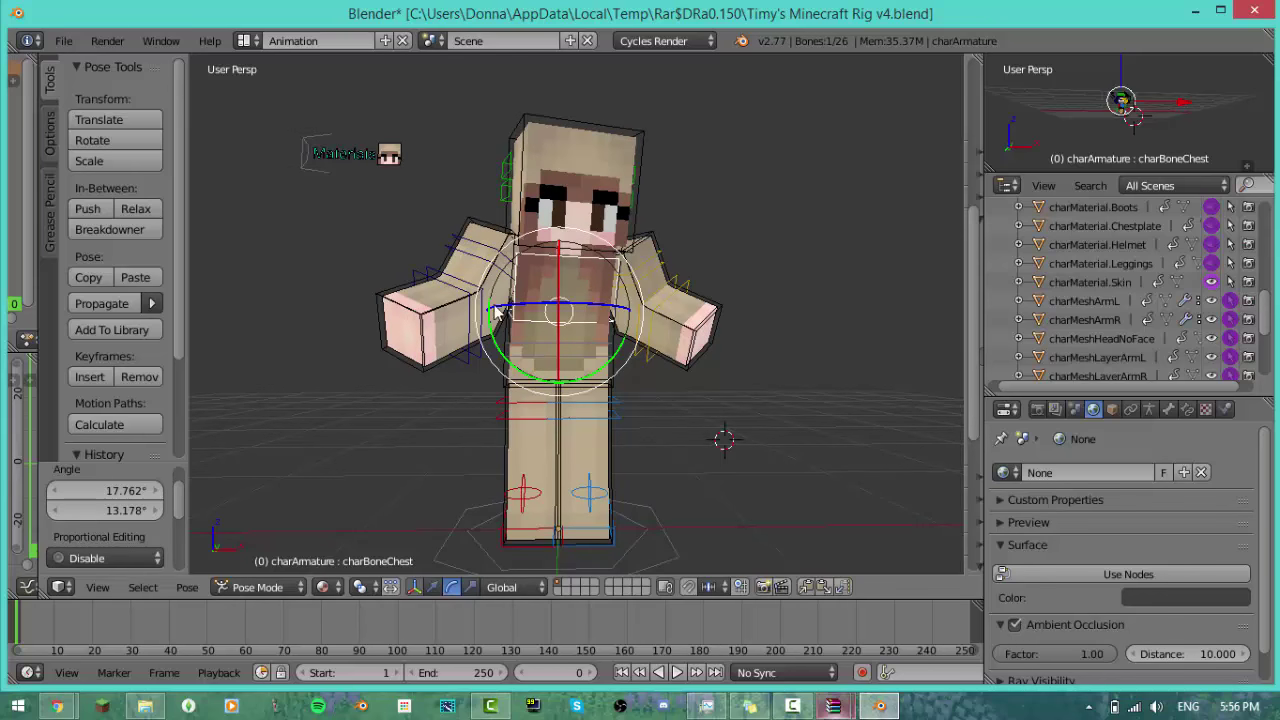
Step: Nudge the whole rig slightly by moving its root bone
{"action": "right_click", "coordinate": [582, 494]}
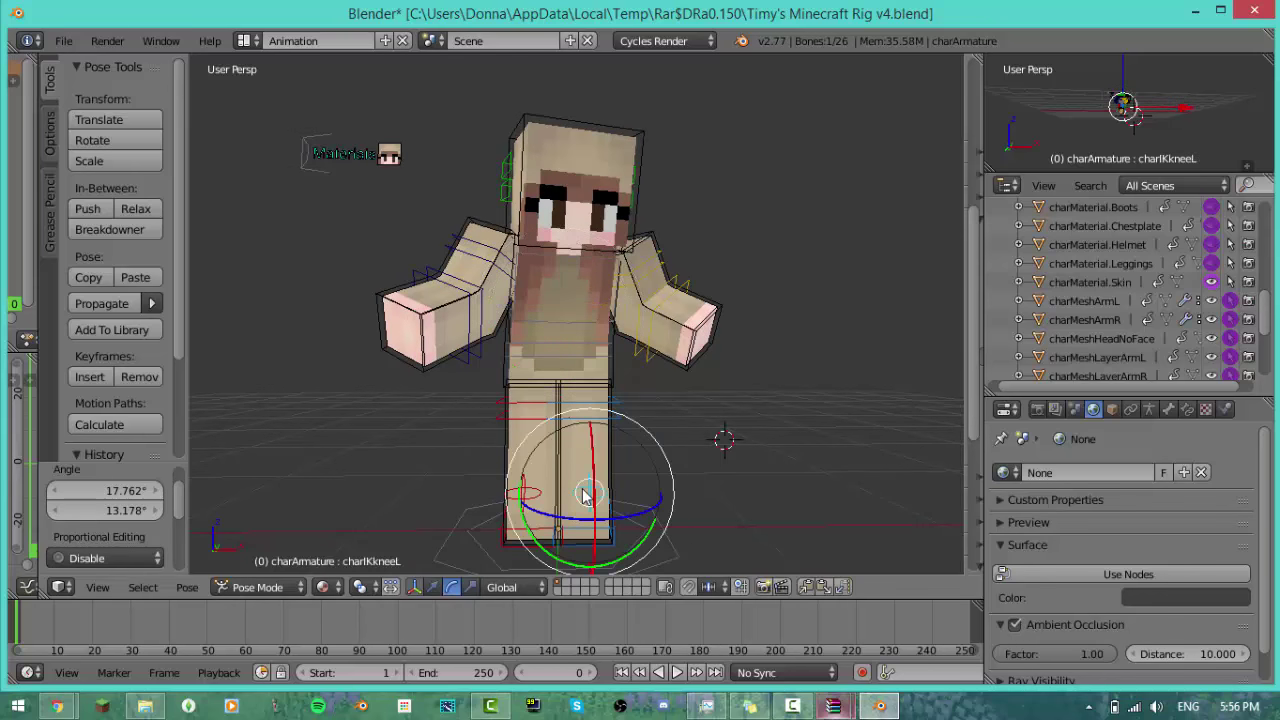
{"action": "key", "text": "g"}
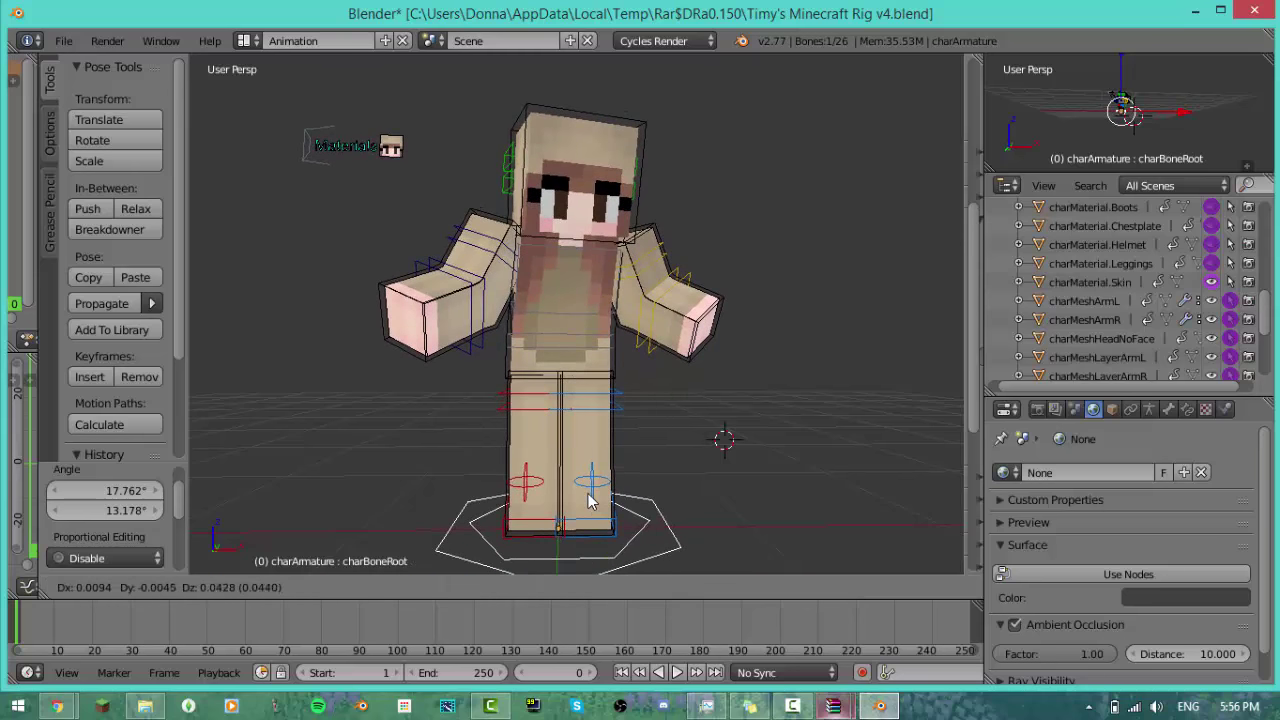
{"action": "left_click", "coordinate": [593, 502]}
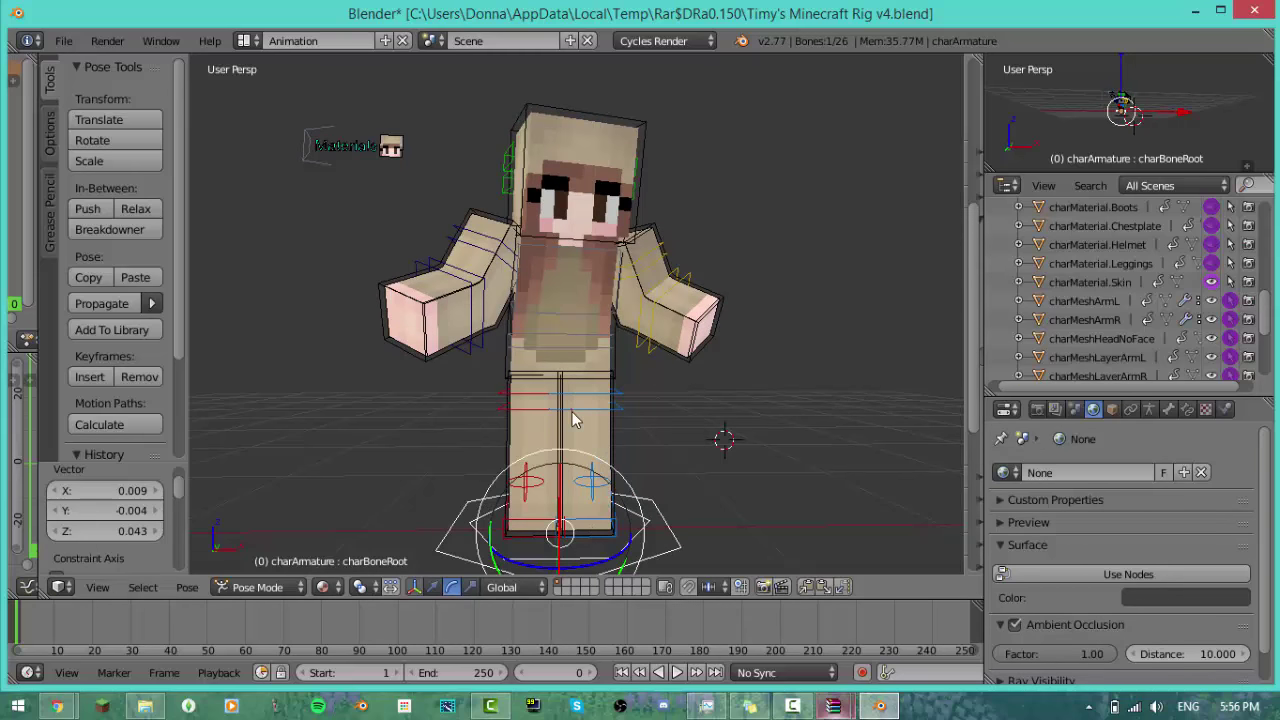
{"action": "right_click", "coordinate": [580, 472]}
{"action": "middle_click_drag", "start_coordinate": [668, 476], "coordinate": [642, 458]}
Step: Rotate the left knee control charIKkneeL and drag the foot controls outward to spread the legs
{"action": "right_click", "coordinate": [512, 460]}
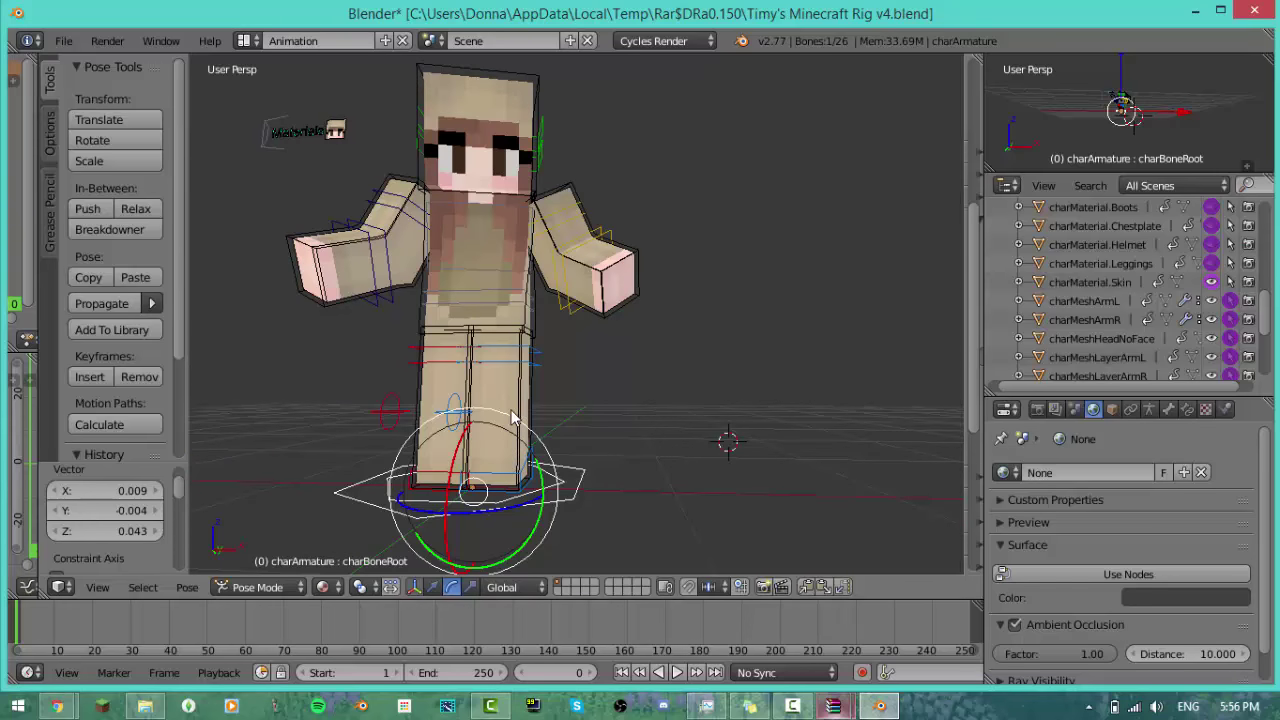
{"action": "right_click", "coordinate": [455, 412]}
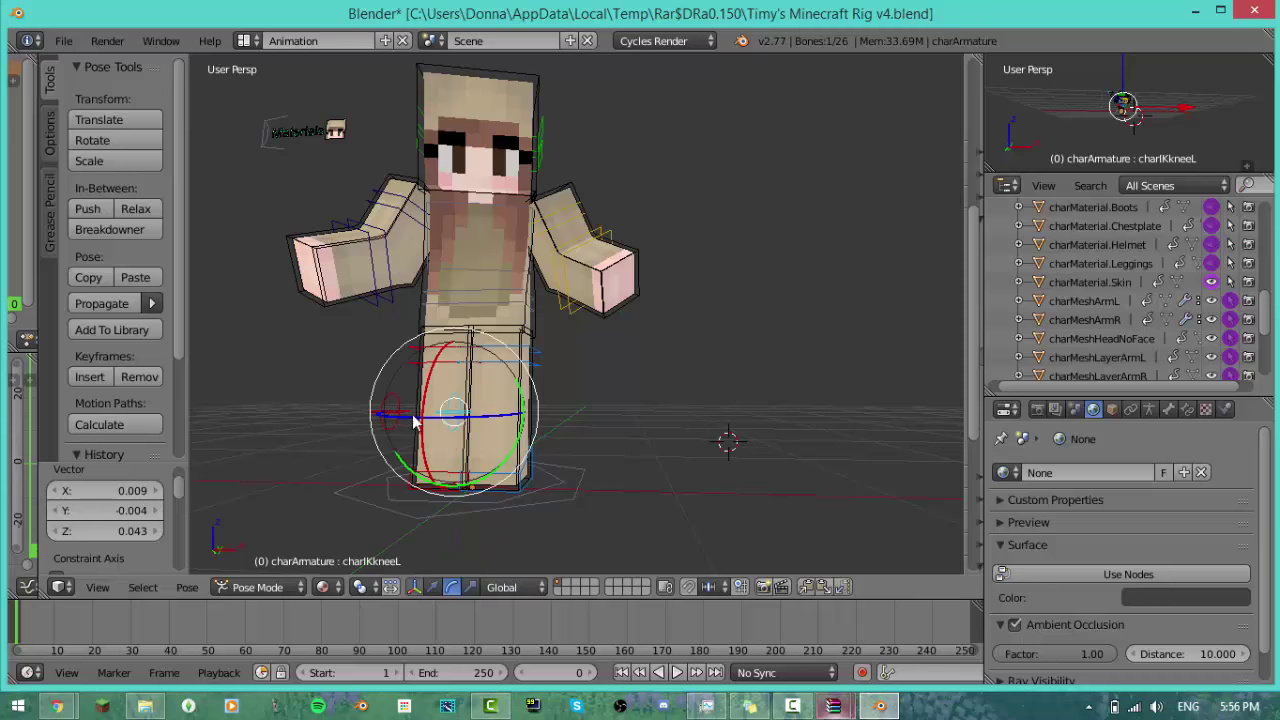
{"action": "left_click_drag", "start_coordinate": [414, 420], "coordinate": [503, 416]}
{"action": "right_click_drag", "start_coordinate": [503, 416], "coordinate": [430, 405]}
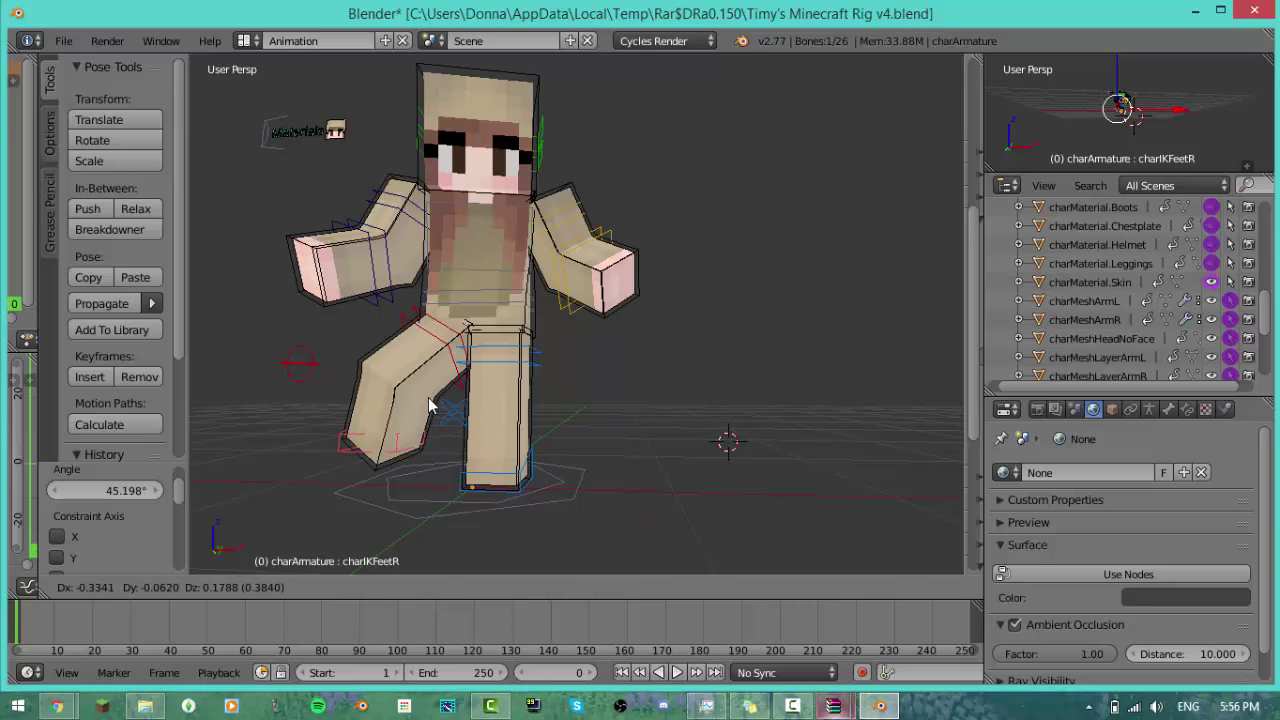
{"action": "right_click_drag", "start_coordinate": [430, 405], "coordinate": [560, 455]}
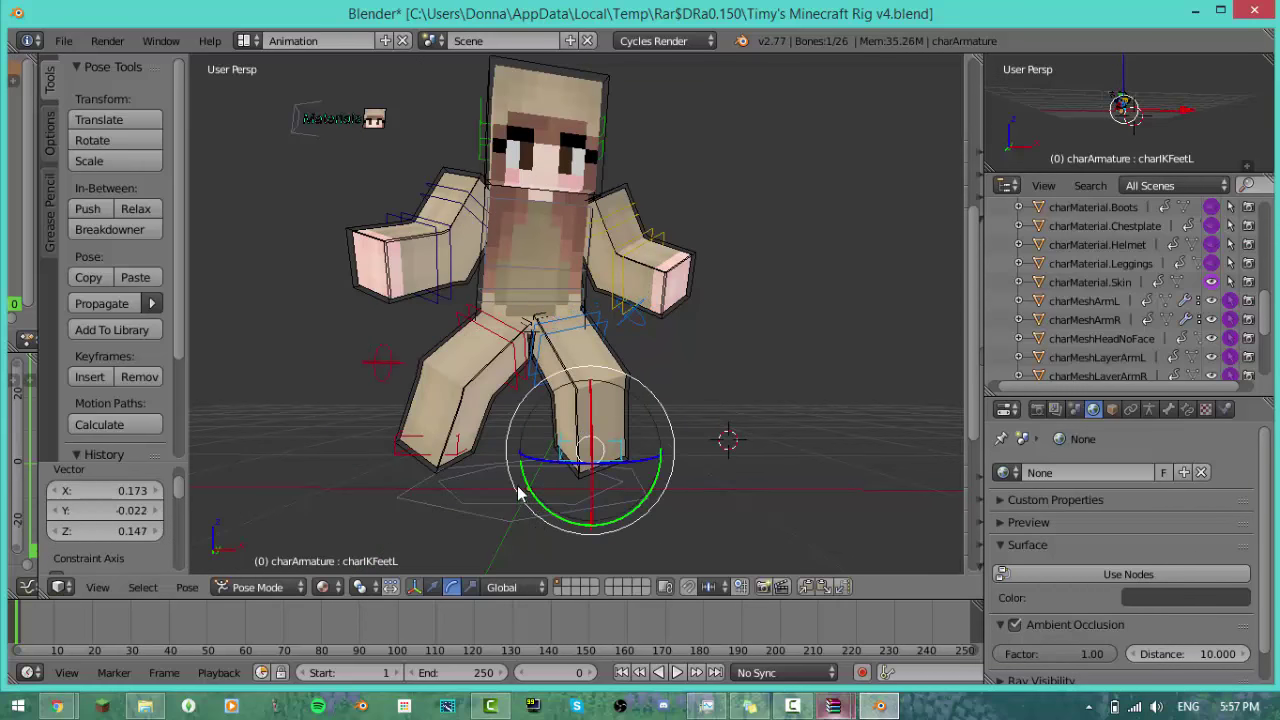
{"action": "middle_click_drag", "start_coordinate": [504, 489], "coordinate": [551, 477]}
{"action": "right_click", "coordinate": [612, 475]}
Step: Trackball-rotate the root bone to stand the rig upright again
{"action": "key", "text": "r"}
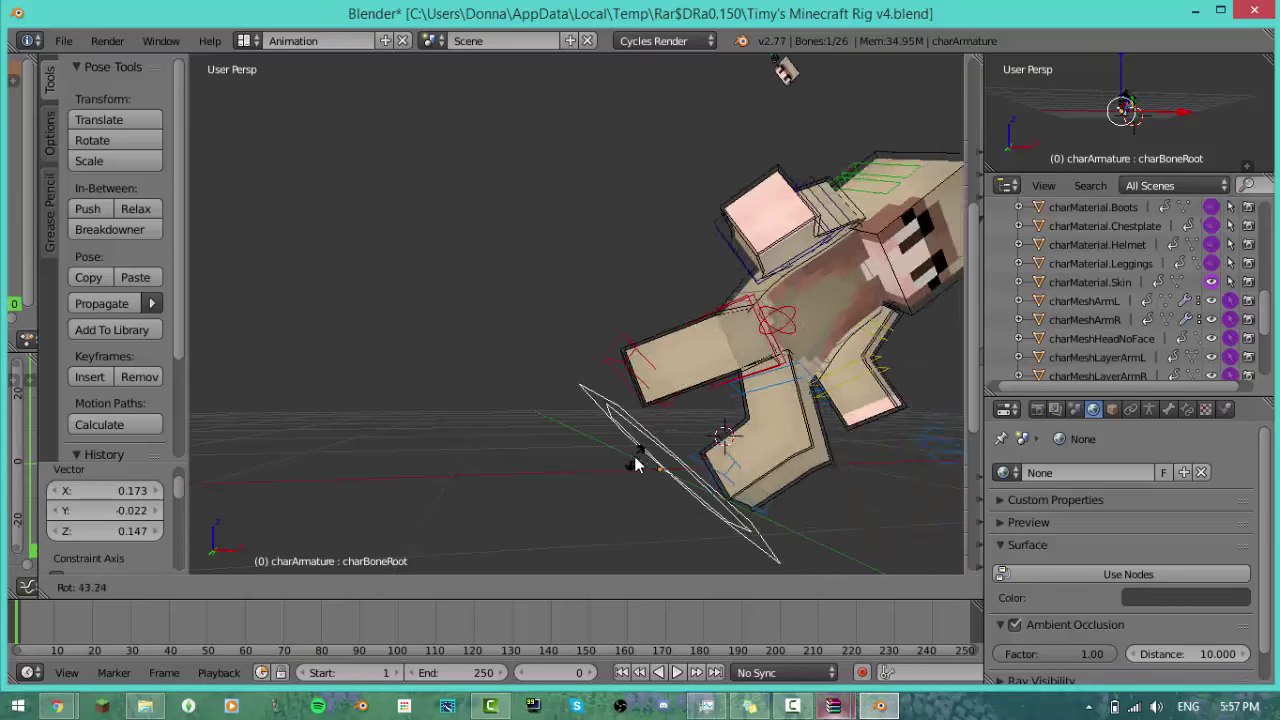
{"action": "key", "text": "r"}
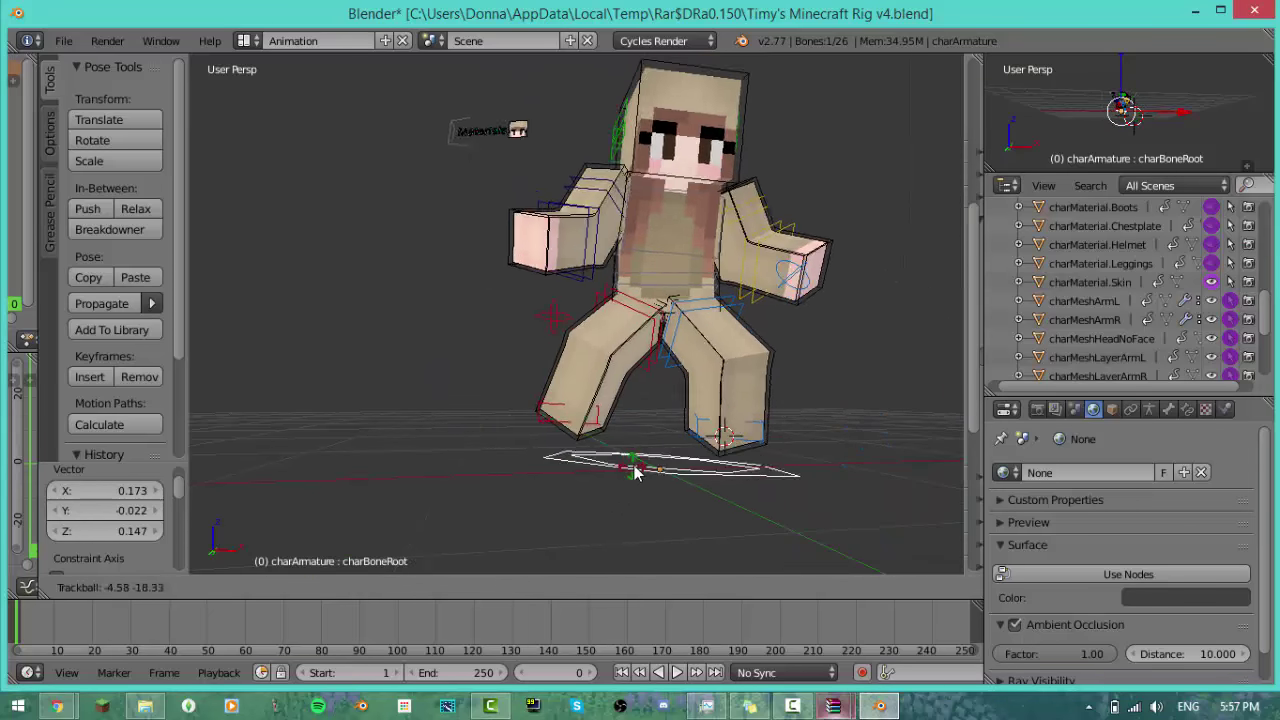
{"action": "left_click", "coordinate": [640, 486]}
{"action": "middle_click_drag", "start_coordinate": [640, 486], "coordinate": [616, 502], "text": "shift"}
{"action": "scroll", "coordinate": [597, 483], "scroll_direction": "down", "scroll_amount": 3}
{"action": "scroll", "coordinate": [616, 503], "scroll_direction": "up", "scroll_amount": 3}
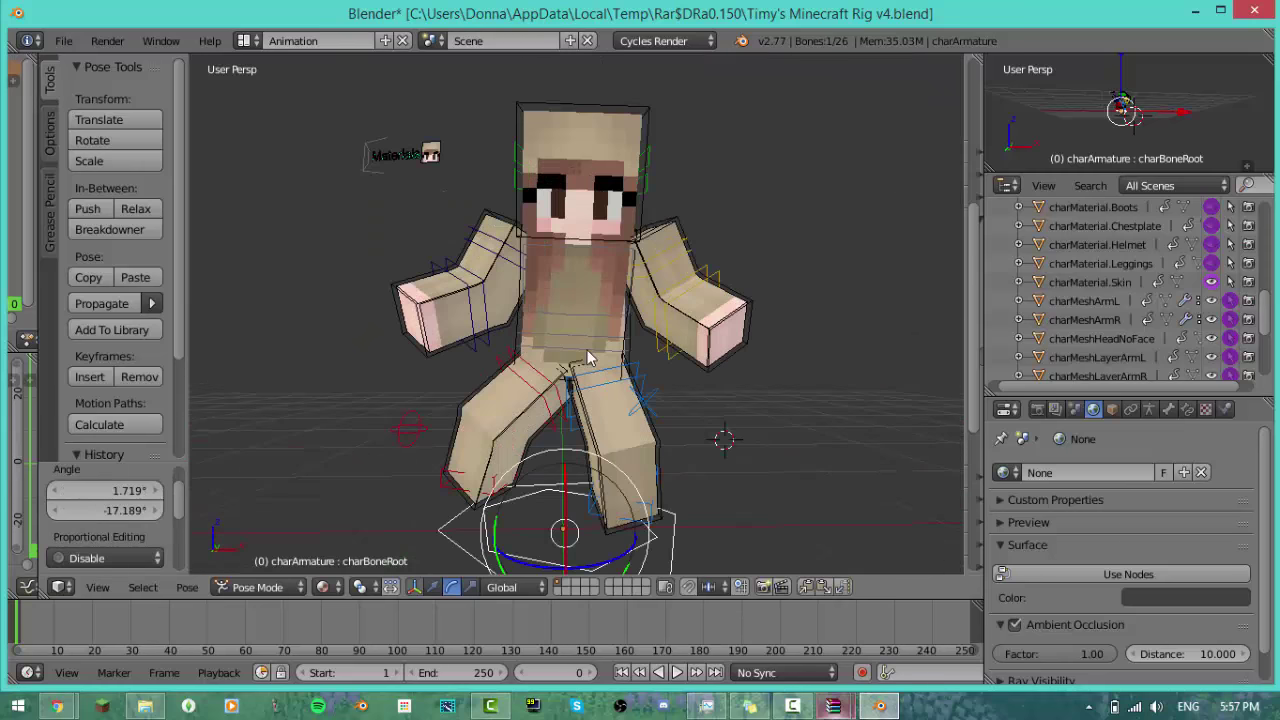
Step: Tilt the head bone charBoneHead by -8.021° and 10.313°, then view the rig from further back
{"action": "right_click", "coordinate": [579, 171]}
{"action": "key", "text": "r"}
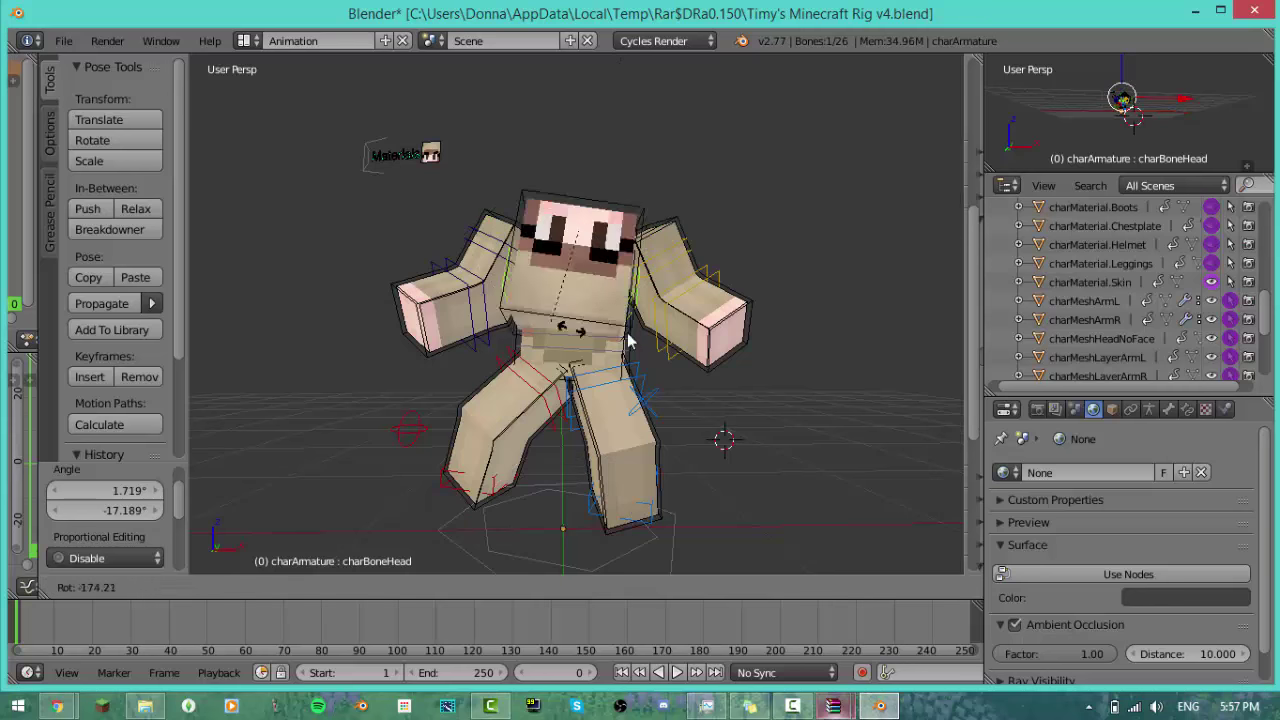
{"action": "key", "text": "r"}
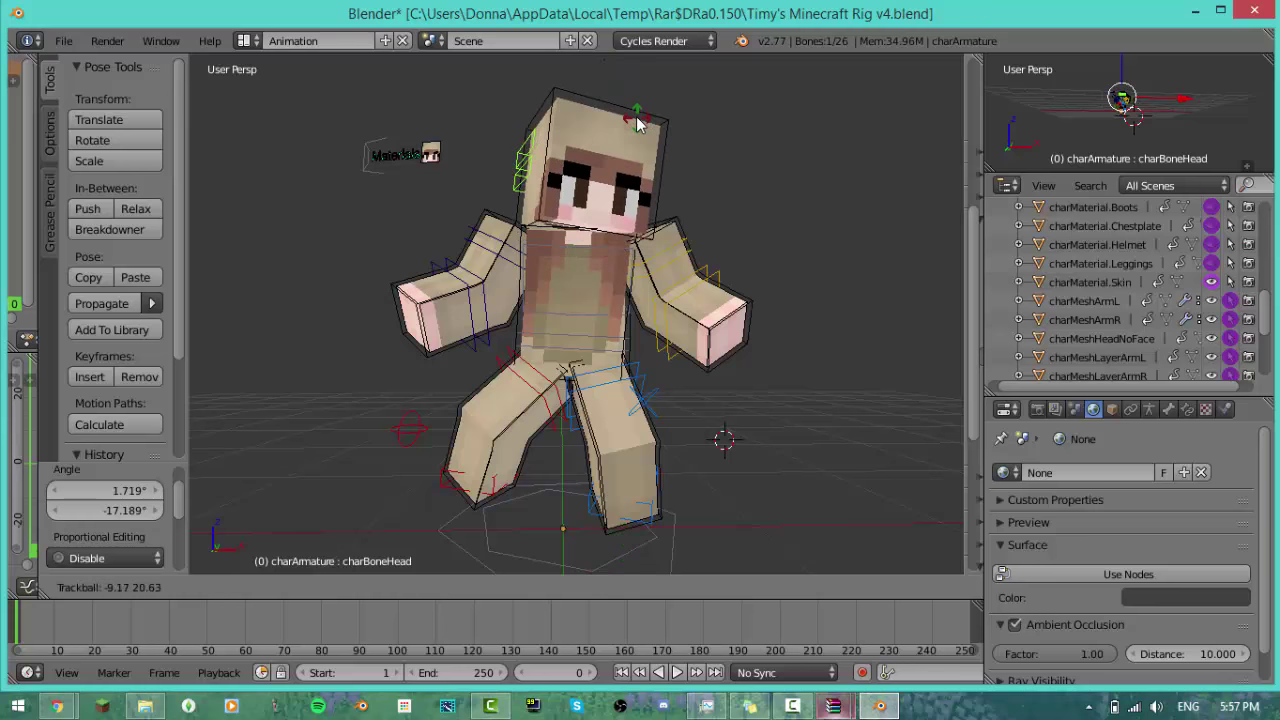
{"action": "left_click", "coordinate": [666, 268]}
{"action": "scroll", "coordinate": [666, 268], "scroll_direction": "down", "scroll_amount": 3}
{"action": "middle_click_drag", "start_coordinate": [666, 268], "coordinate": [688, 303]}
{"action": "scroll", "coordinate": [688, 303], "scroll_direction": "up", "scroll_amount": 4}
{"action": "middle_click_drag", "start_coordinate": [676, 256], "coordinate": [700, 272]}
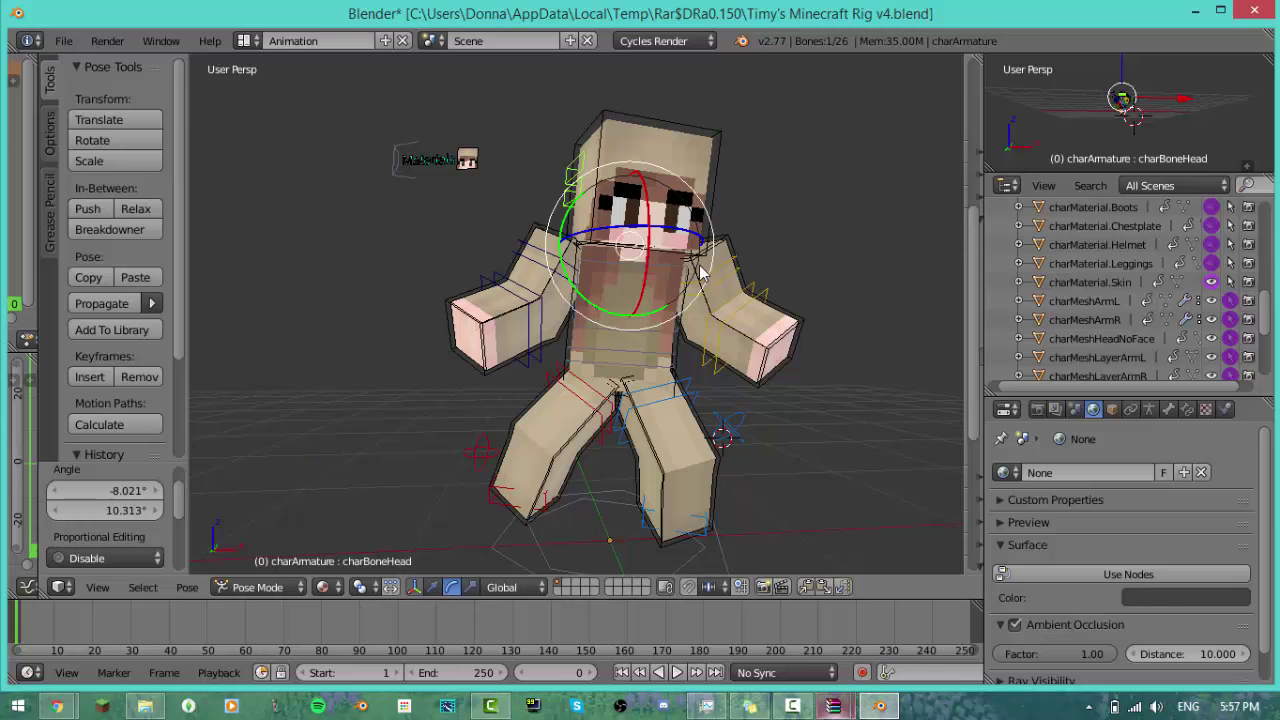
{"action": "scroll", "coordinate": [697, 262], "scroll_direction": "down", "scroll_amount": 10}
{"action": "middle_click_drag", "start_coordinate": [694, 249], "coordinate": [745, 300]}
{"action": "scroll", "coordinate": [646, 291], "scroll_direction": "up", "scroll_amount": 5}
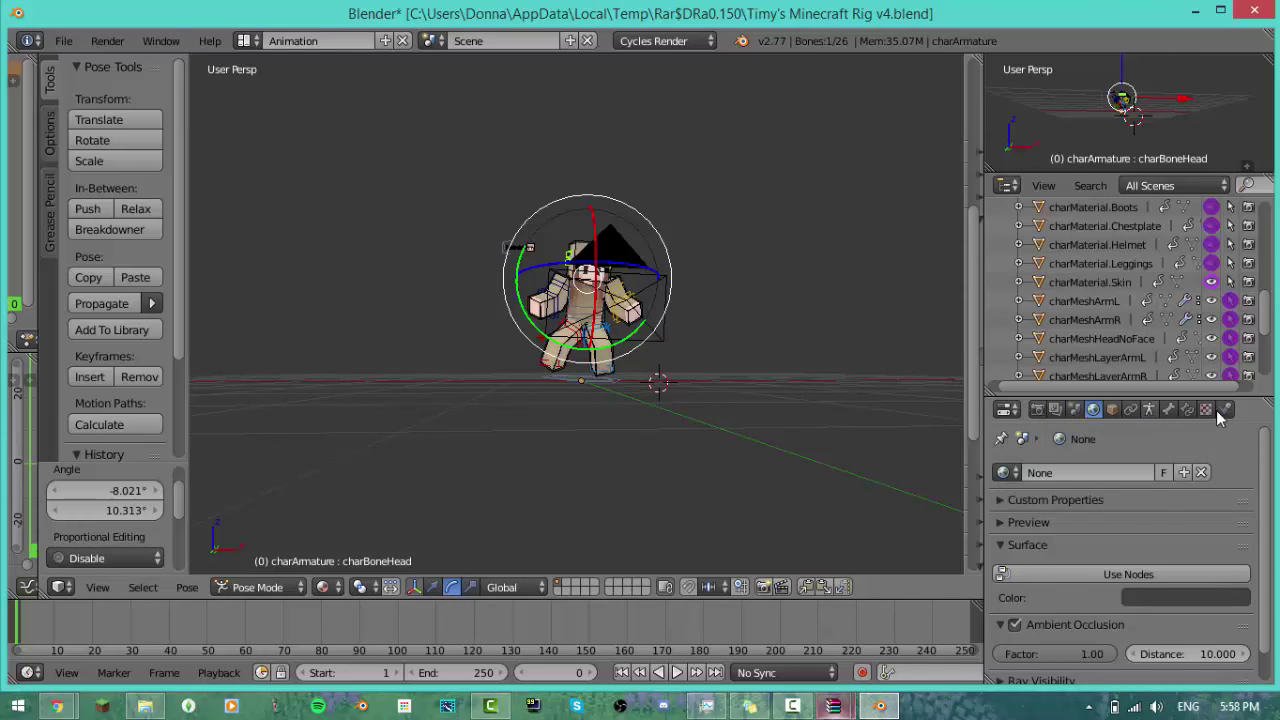
Step: Turn on Transparent in the Render properties' Film panel
{"action": "left_click", "coordinate": [1036, 410]}
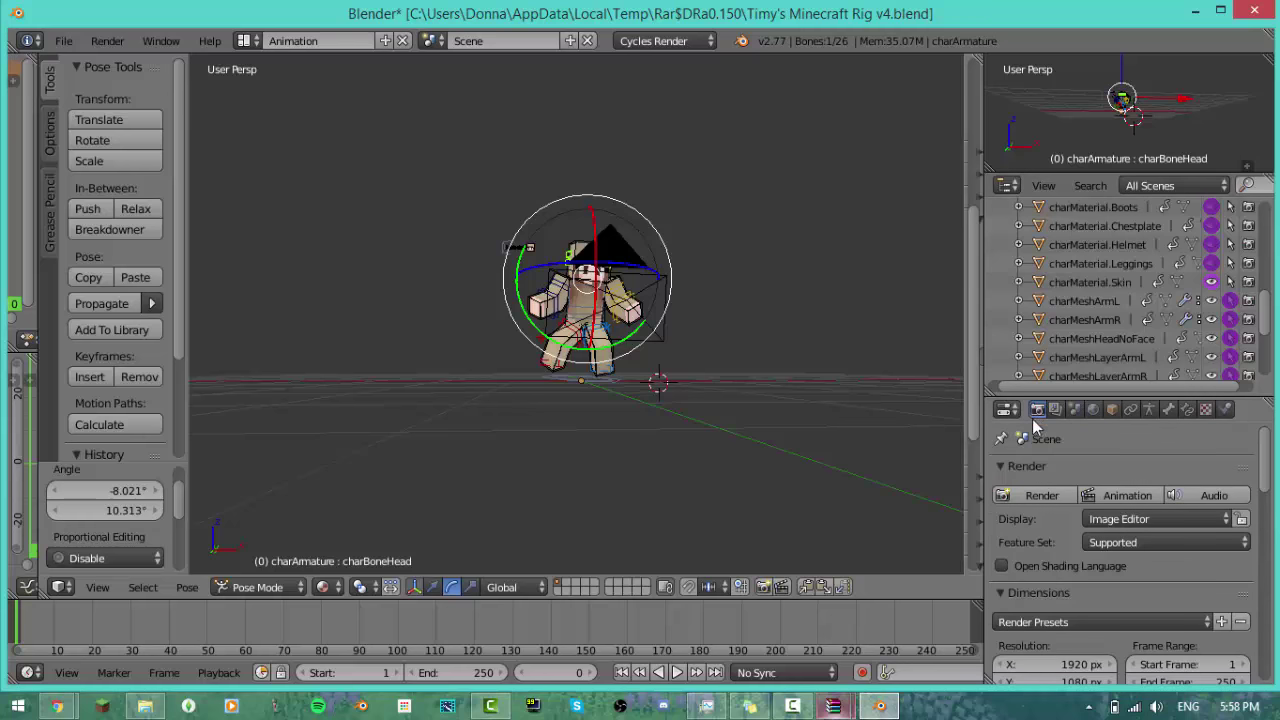
{"action": "scroll", "coordinate": [1051, 473], "scroll_direction": "down", "scroll_amount": 10}
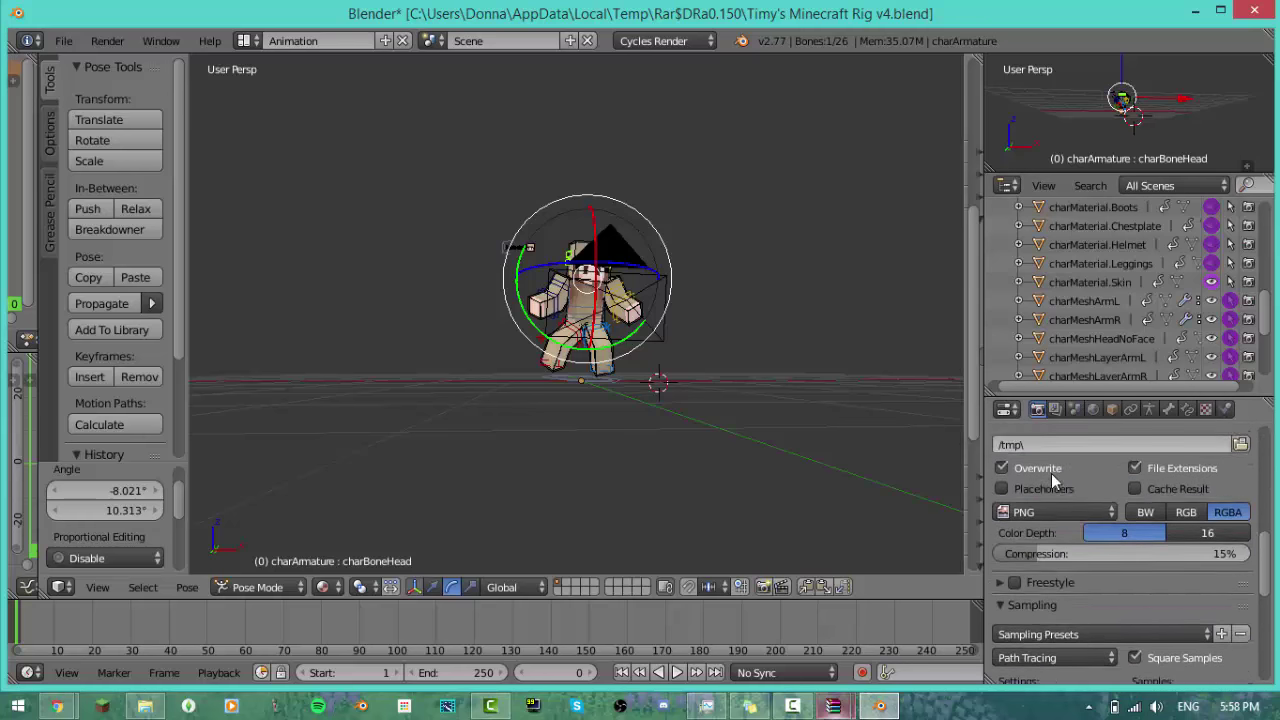
{"action": "scroll", "coordinate": [1051, 473], "scroll_direction": "down", "scroll_amount": 5}
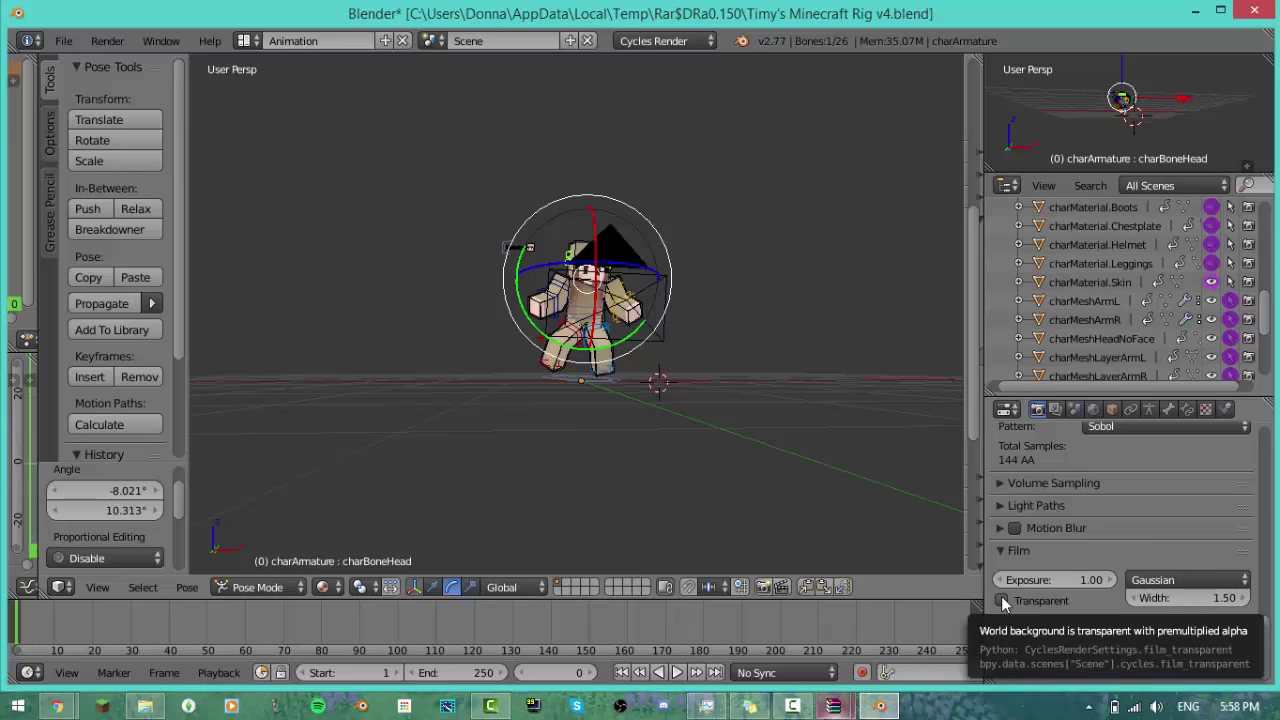
{"action": "left_click", "coordinate": [1003, 601]}
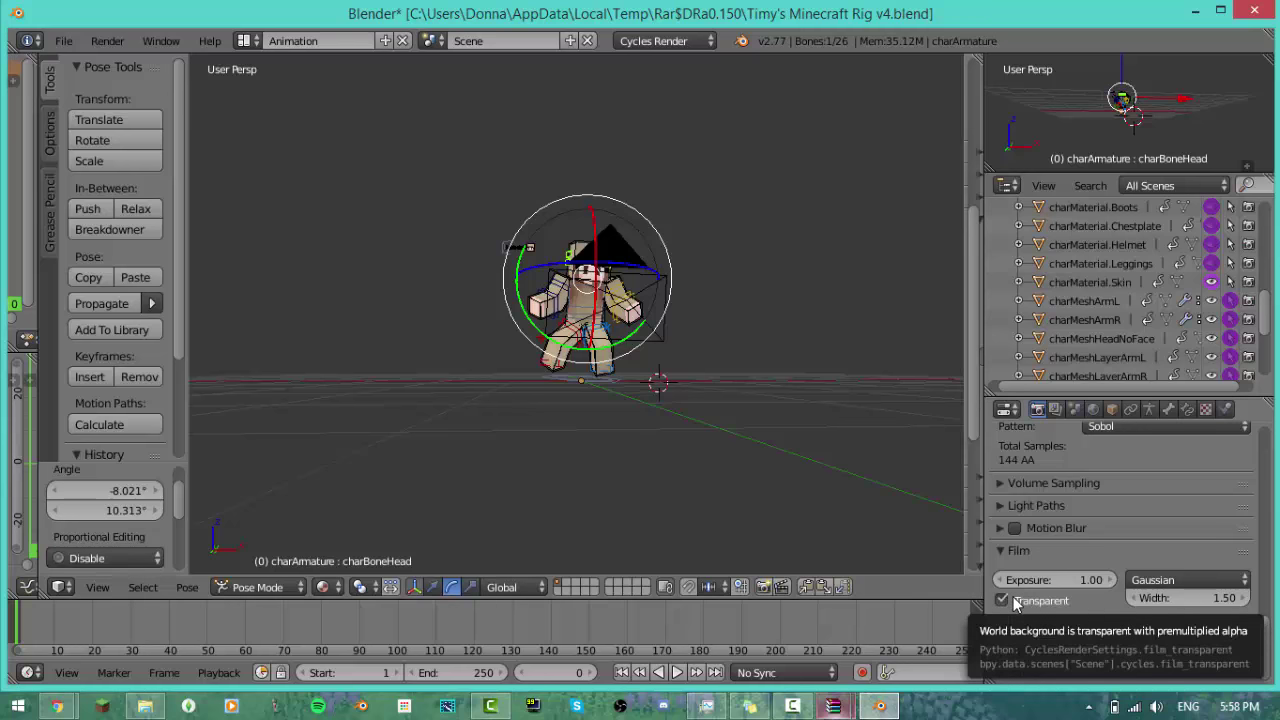
{"action": "left_click", "coordinate": [1003, 601]}
{"action": "left_click", "coordinate": [1003, 601]}
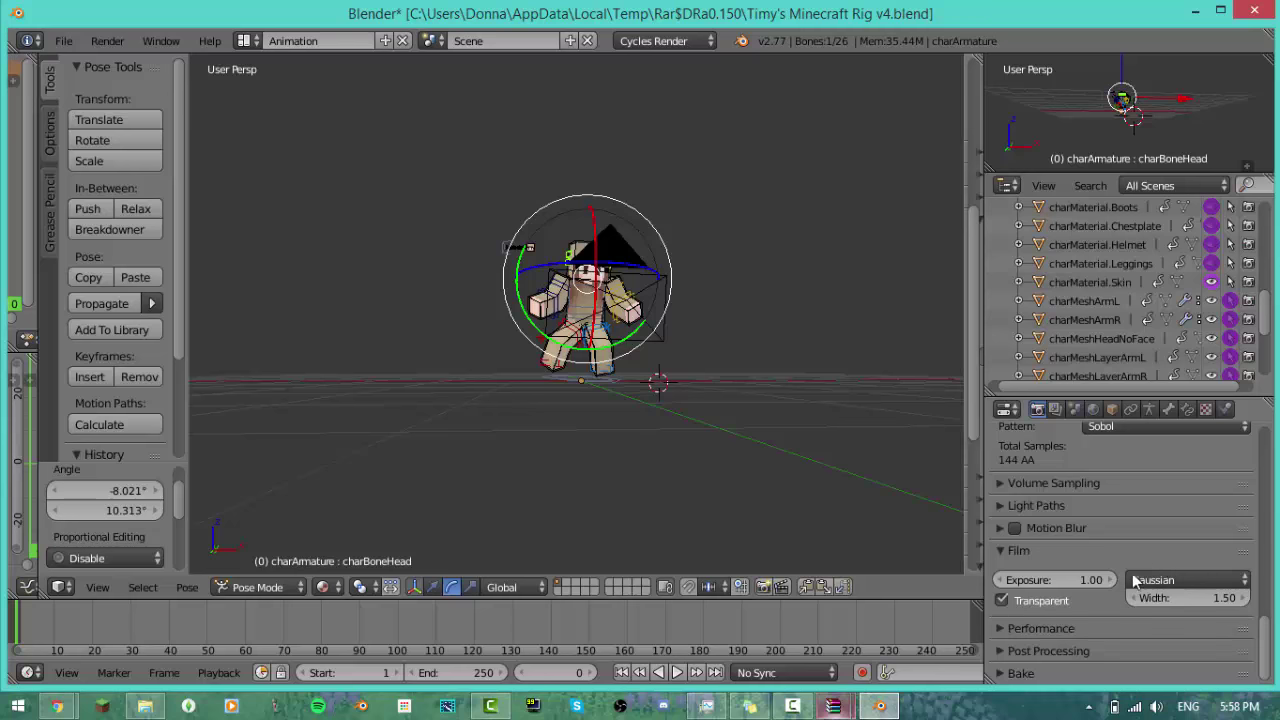
{"action": "scroll", "coordinate": [1131, 574], "scroll_direction": "up", "scroll_amount": 8}
{"action": "scroll", "coordinate": [1131, 574], "scroll_direction": "up", "scroll_amount": 8}
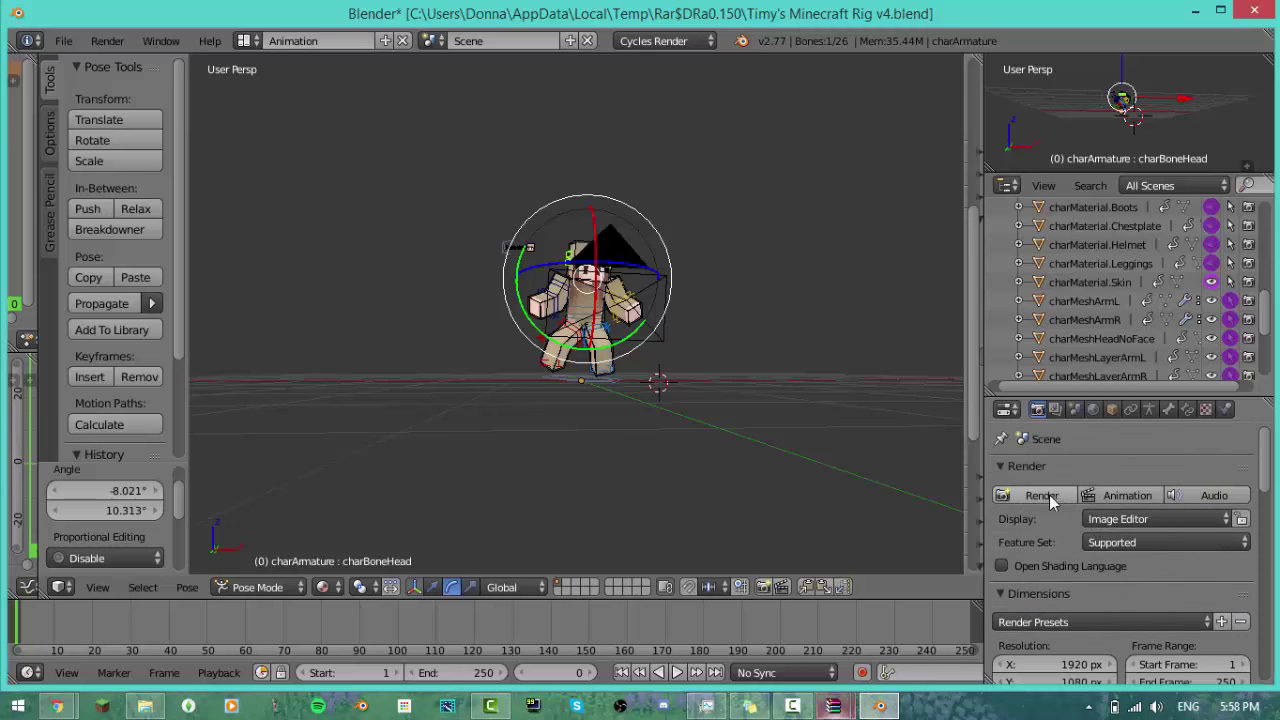
Step: Render the current frame of the posed character against the transparent background
{"action": "left_click", "coordinate": [1048, 496]}
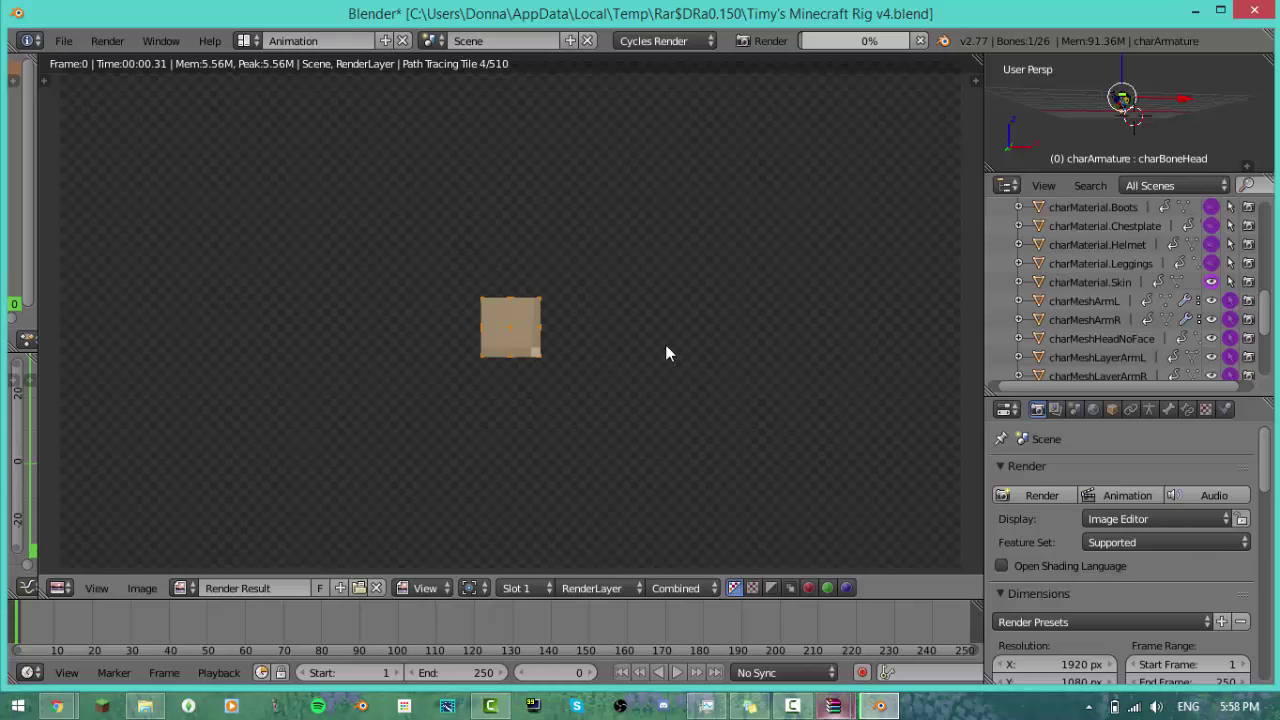
{"action": "scroll", "coordinate": [491, 306], "scroll_direction": "down", "scroll_amount": 2}
{"action": "scroll", "coordinate": [514, 314], "scroll_direction": "up", "scroll_amount": 1}
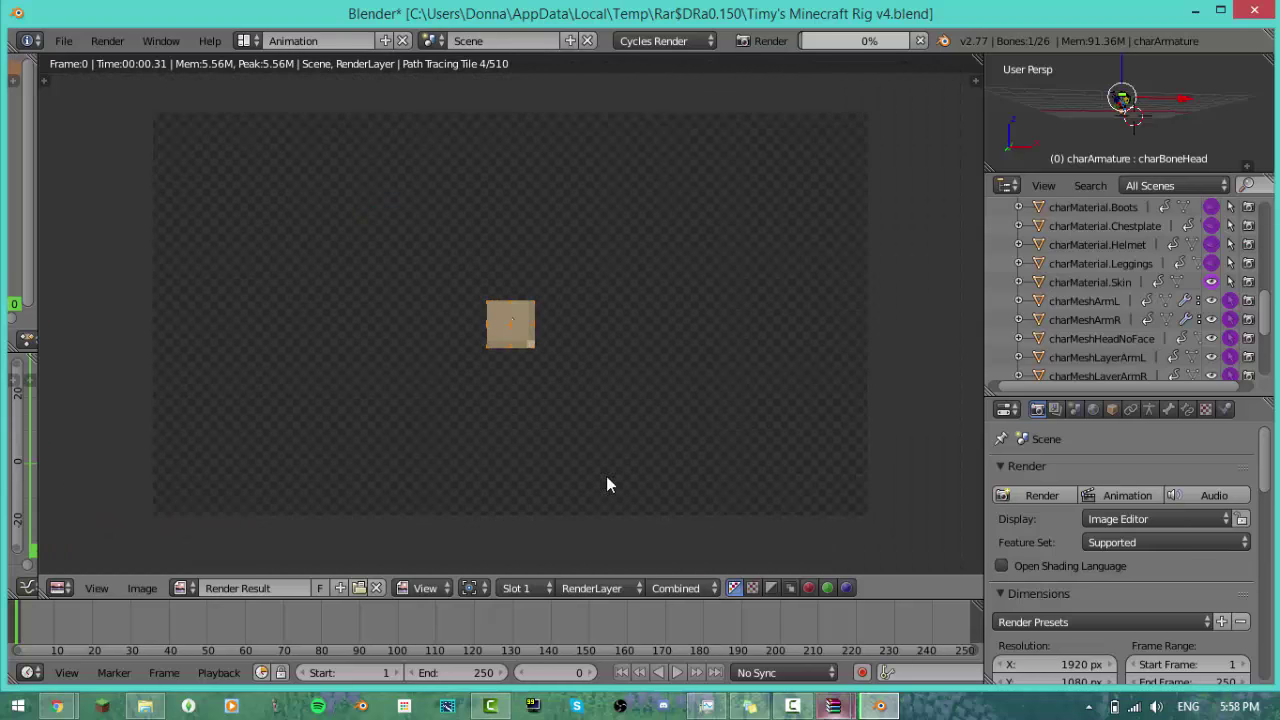
{"action": "scroll", "coordinate": [507, 310], "scroll_direction": "up", "scroll_amount": 7}
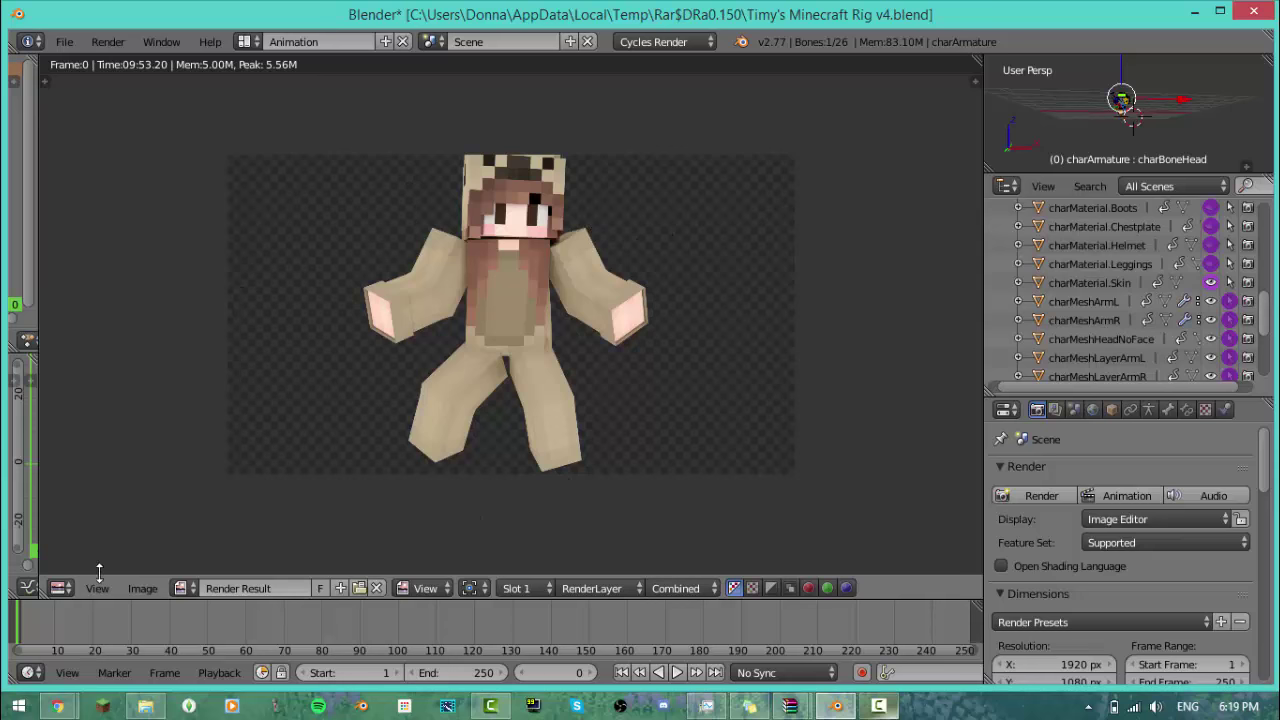
Step: Save the render as pugggly.png in the Documents\renders folder
{"action": "left_click", "coordinate": [140, 589]}
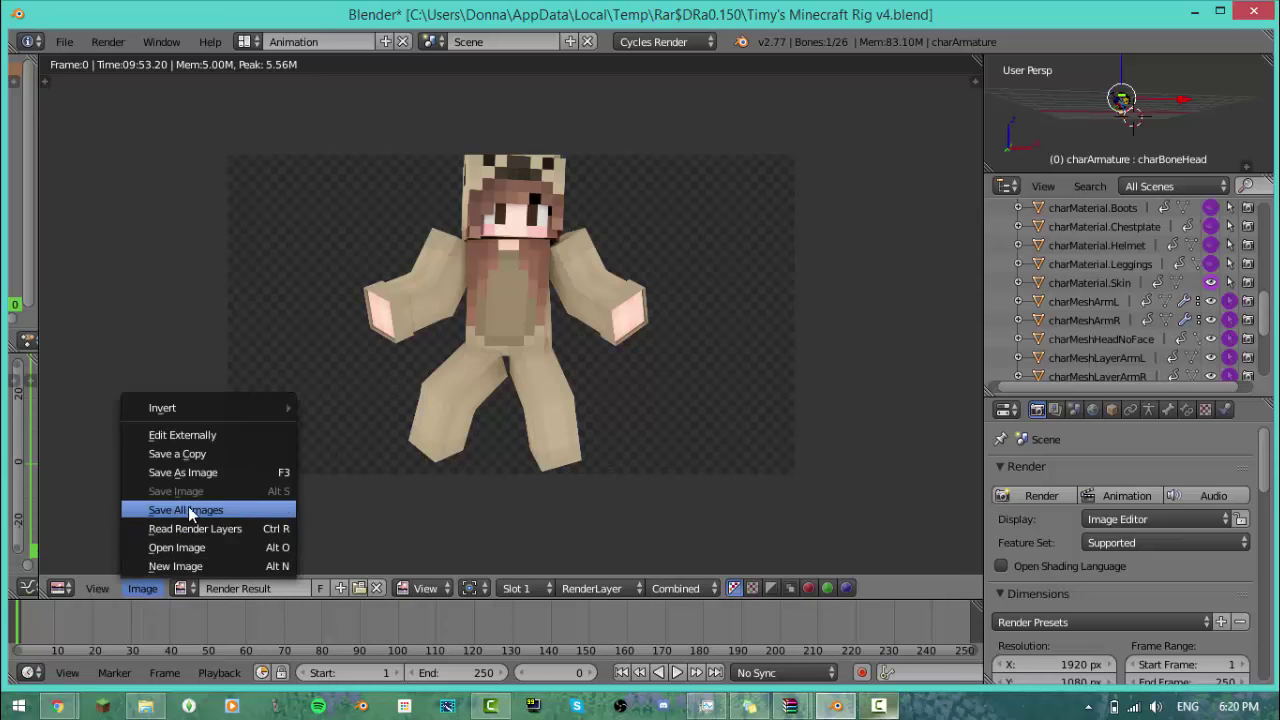
{"action": "left_click", "coordinate": [217, 472]}
{"action": "left_click", "coordinate": [94, 224]}
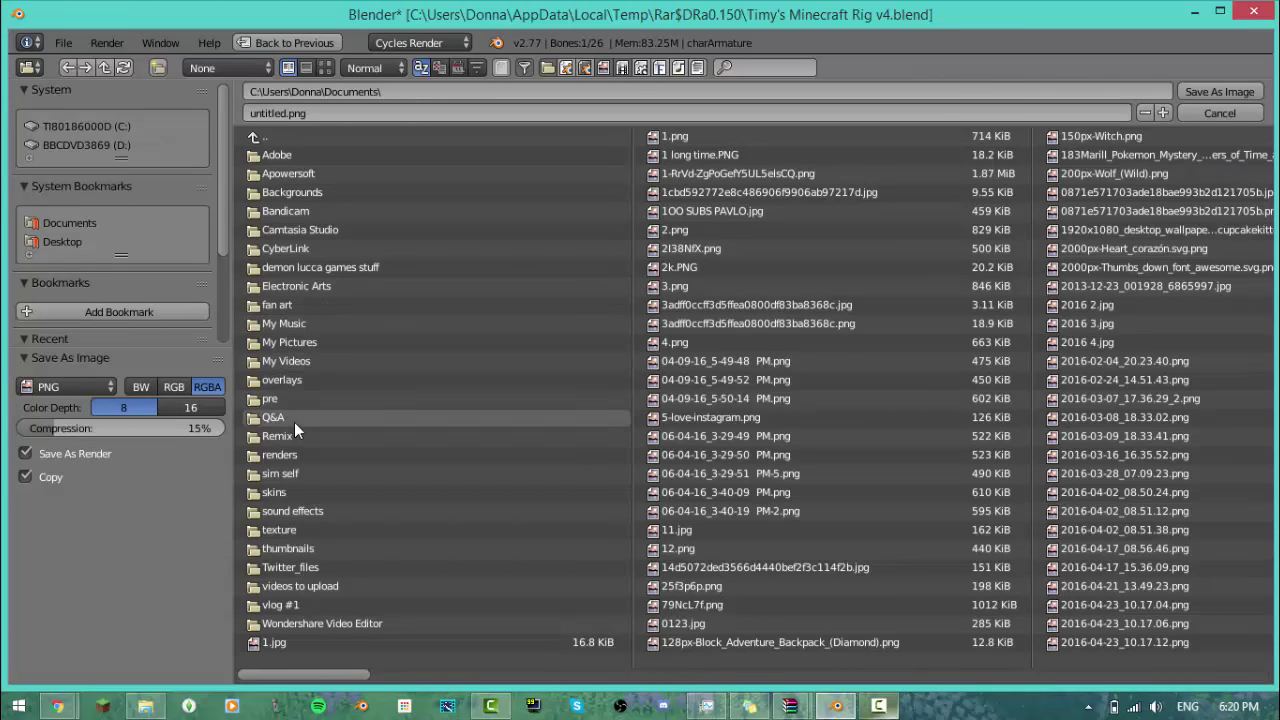
{"action": "left_click", "coordinate": [293, 457]}
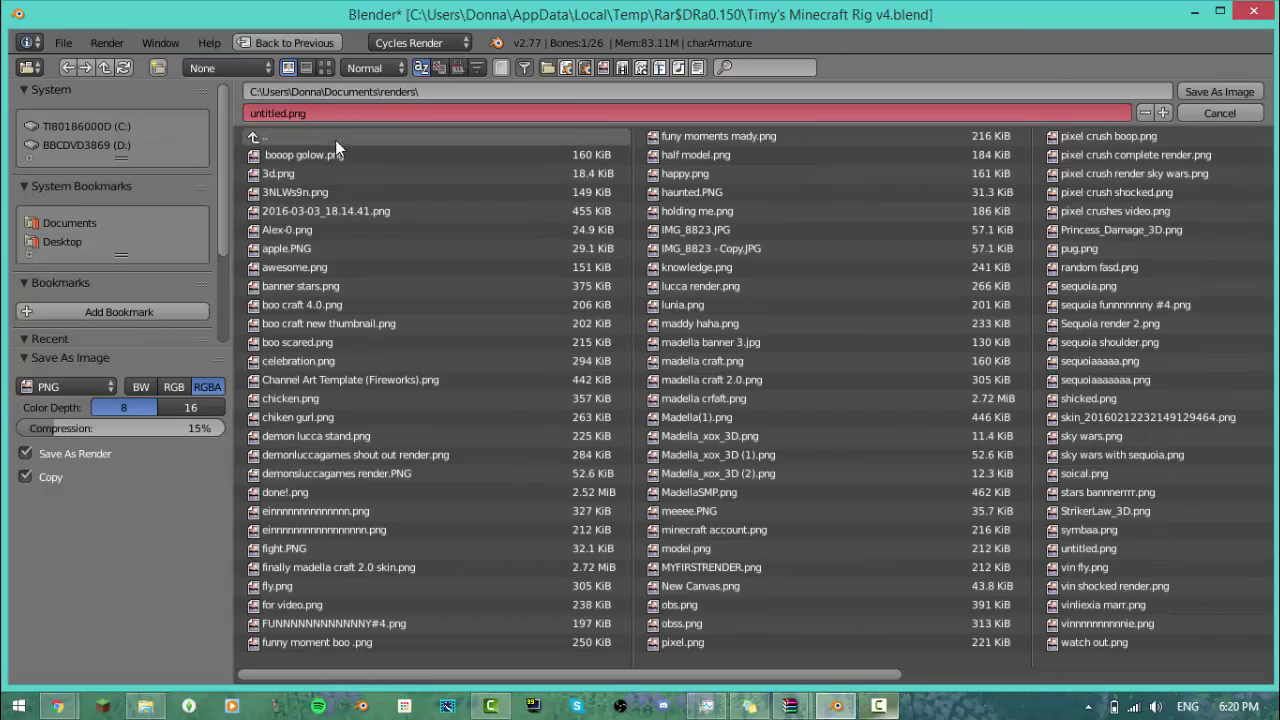
{"action": "left_click", "coordinate": [363, 112]}
{"action": "key", "text": "BackSpace"}
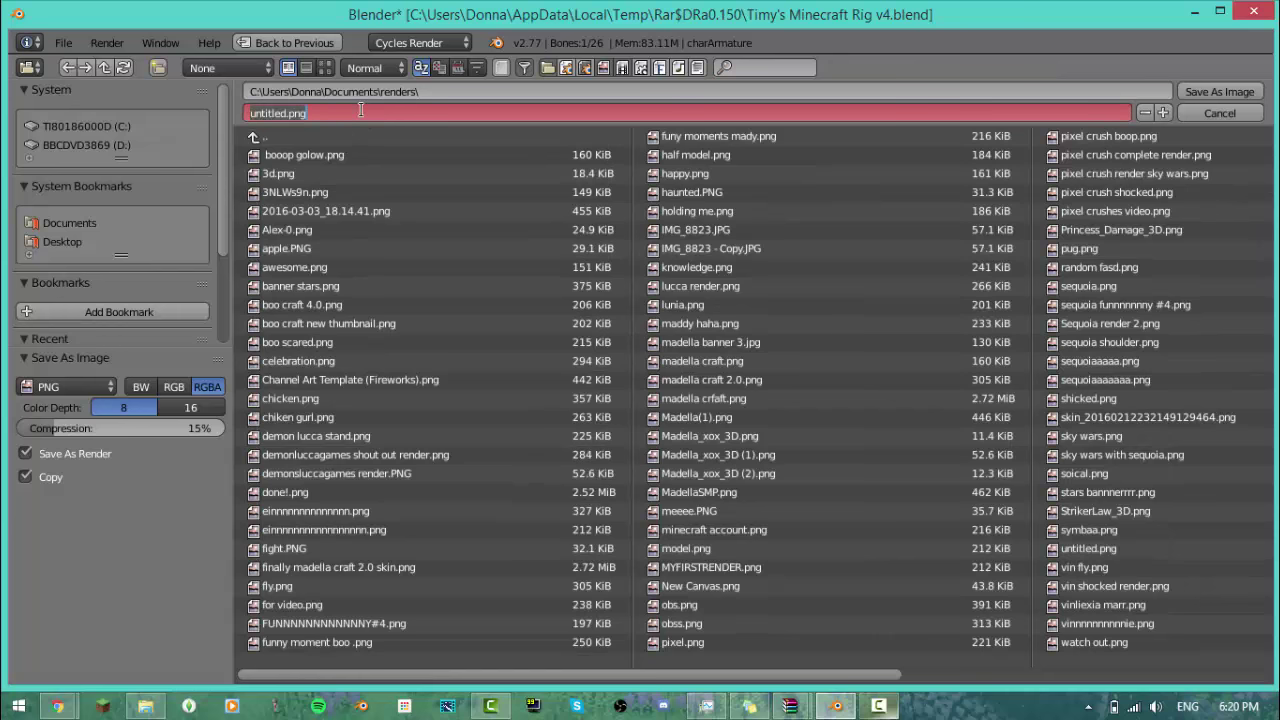
{"action": "type", "text": "pugggly"}
{"action": "key", "text": "Return"}
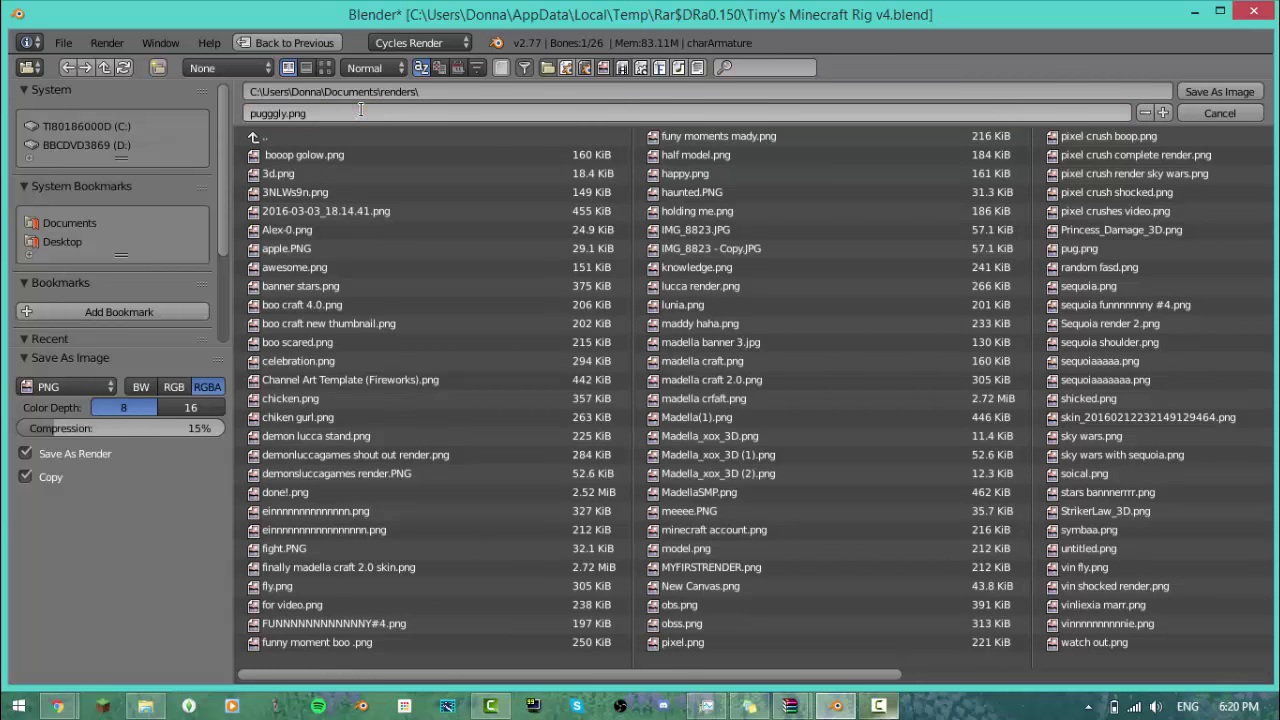
{"action": "left_click", "coordinate": [1192, 92]}
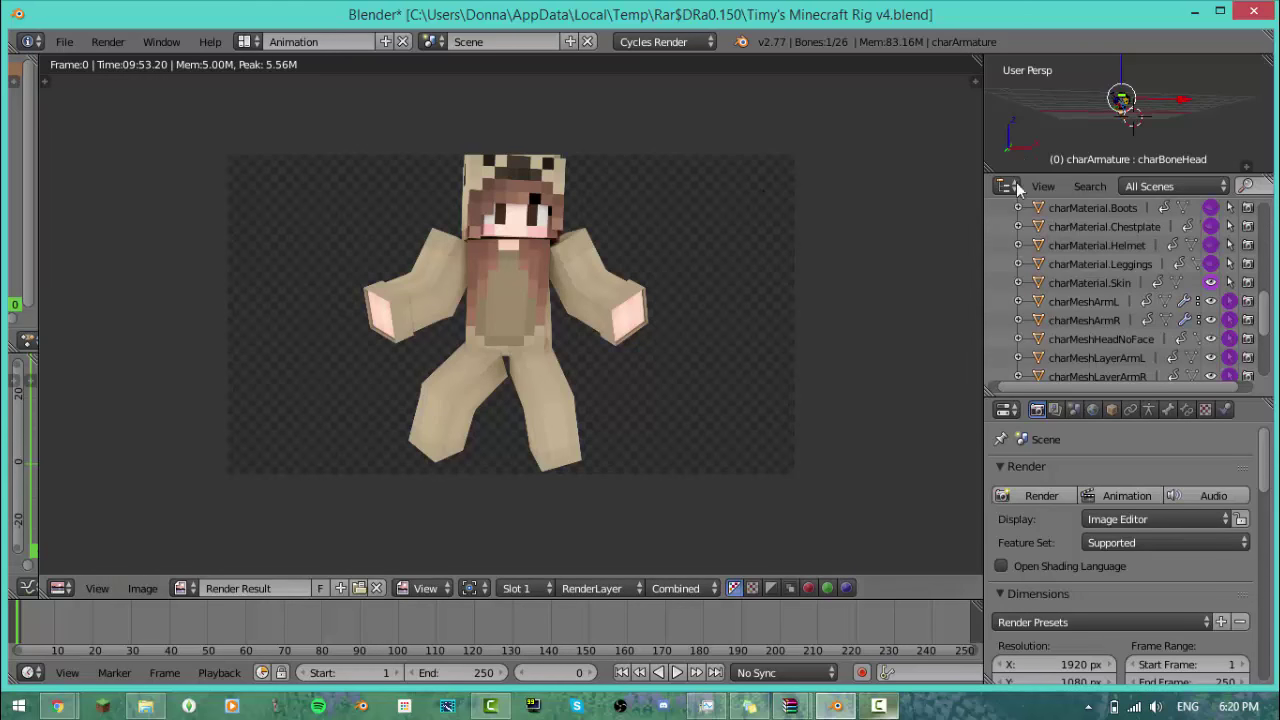
{"action": "scroll", "coordinate": [725, 163], "scroll_direction": "down", "scroll_amount": 2}
{"action": "scroll", "coordinate": [725, 163], "scroll_direction": "up", "scroll_amount": 2}
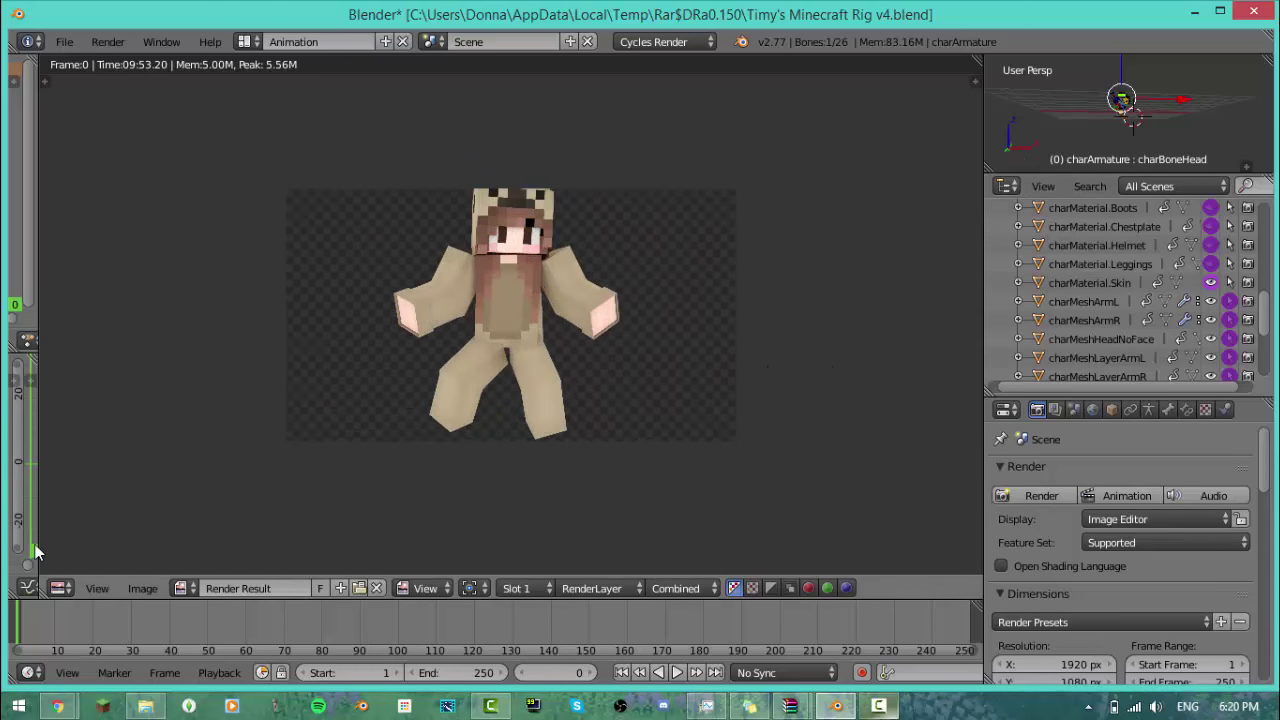
{"action": "left_click", "coordinate": [57, 706]}
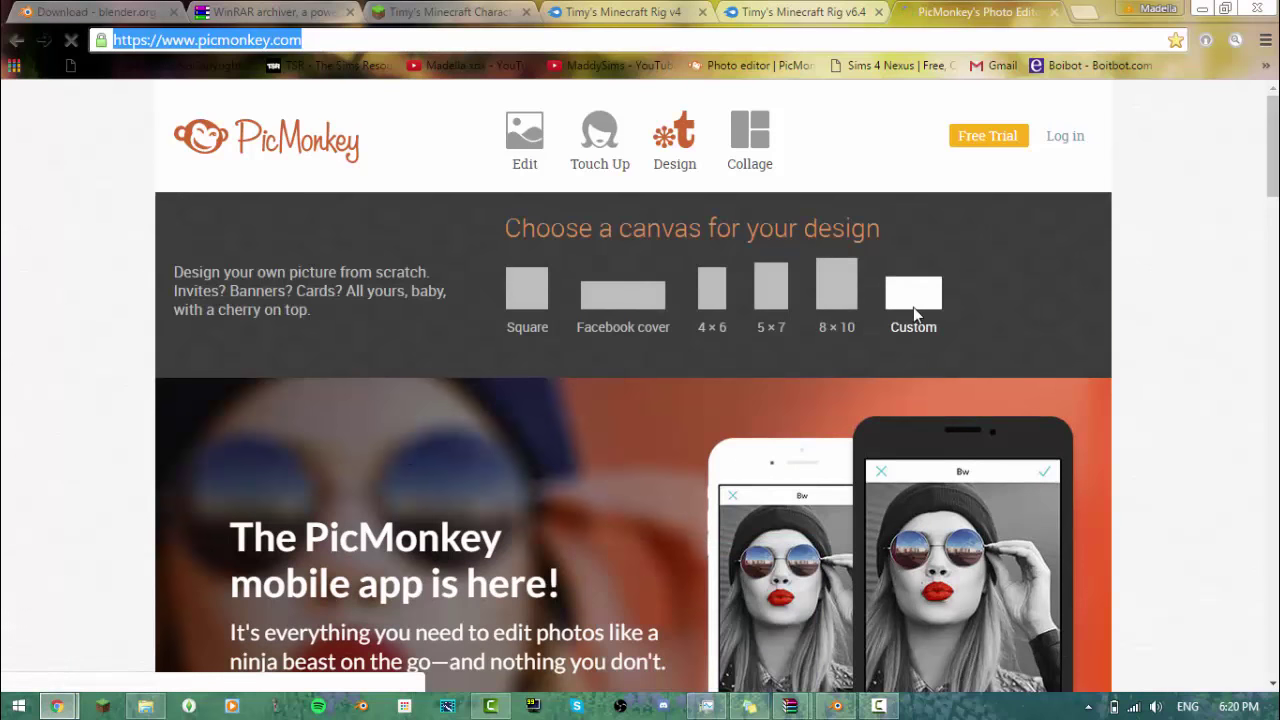
Step: Create a blank custom-size canvas and start adding an overlay from your own files
{"action": "left_click", "coordinate": [913, 300]}
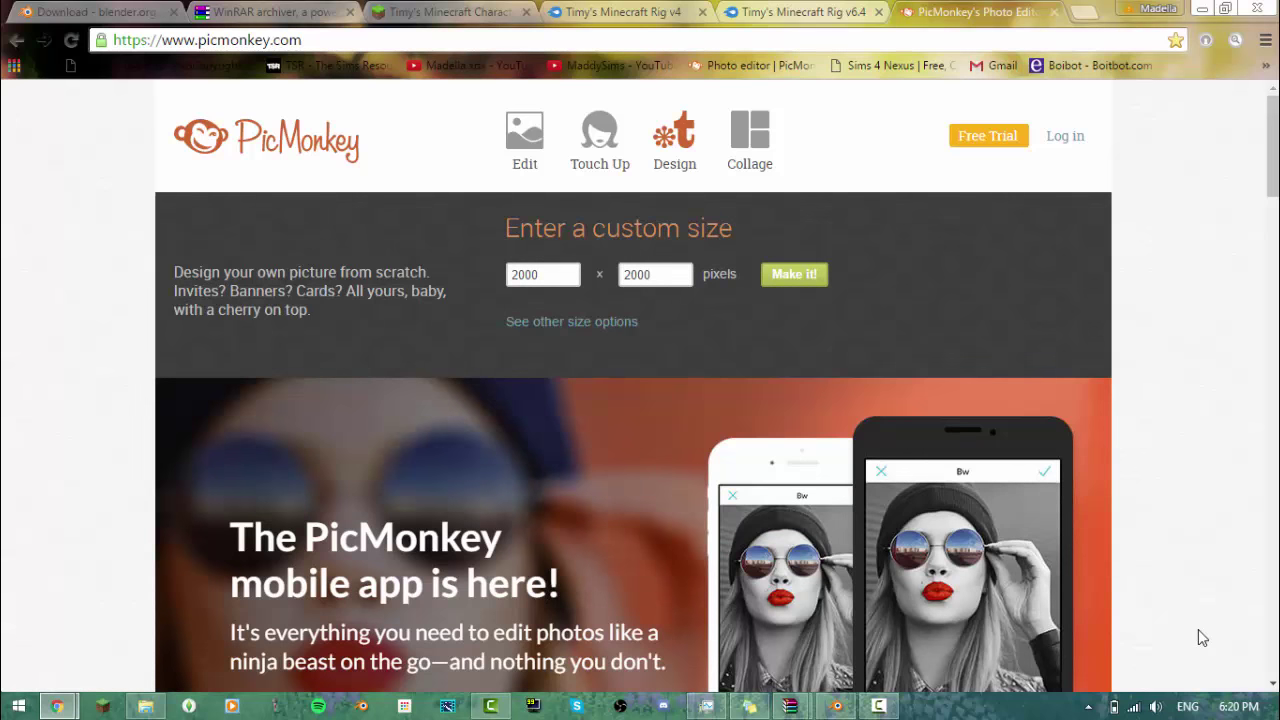
{"action": "left_click", "coordinate": [688, 166]}
{"action": "left_click", "coordinate": [24, 374]}
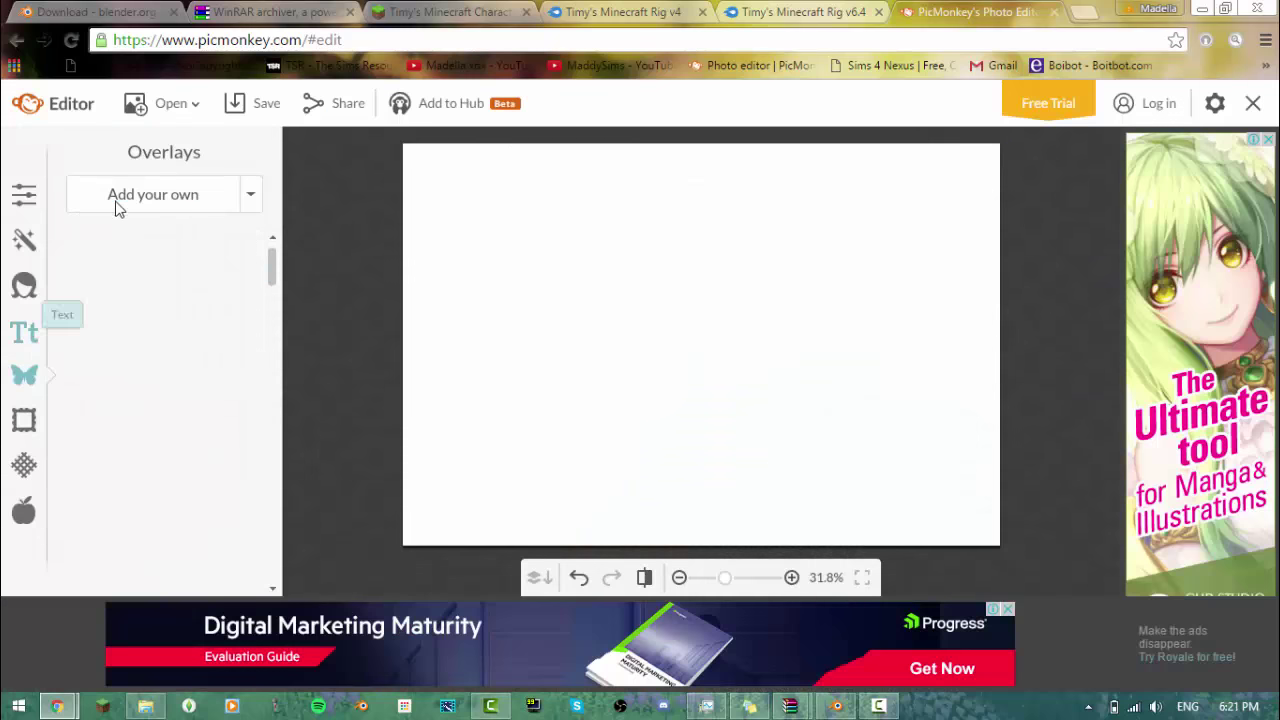
{"action": "left_click", "coordinate": [116, 198]}
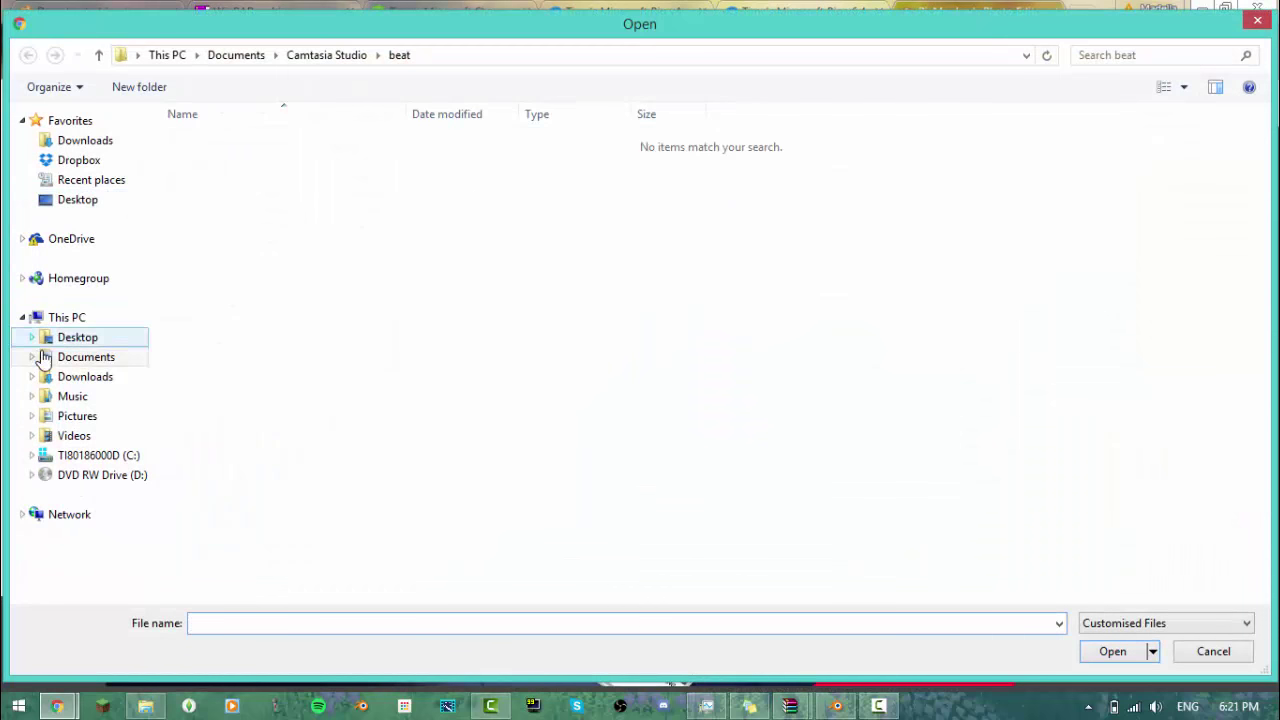
Step: Load pugggly.png from Documents\renders as an overlay, enlarge it and move it left
{"action": "left_click", "coordinate": [72, 354]}
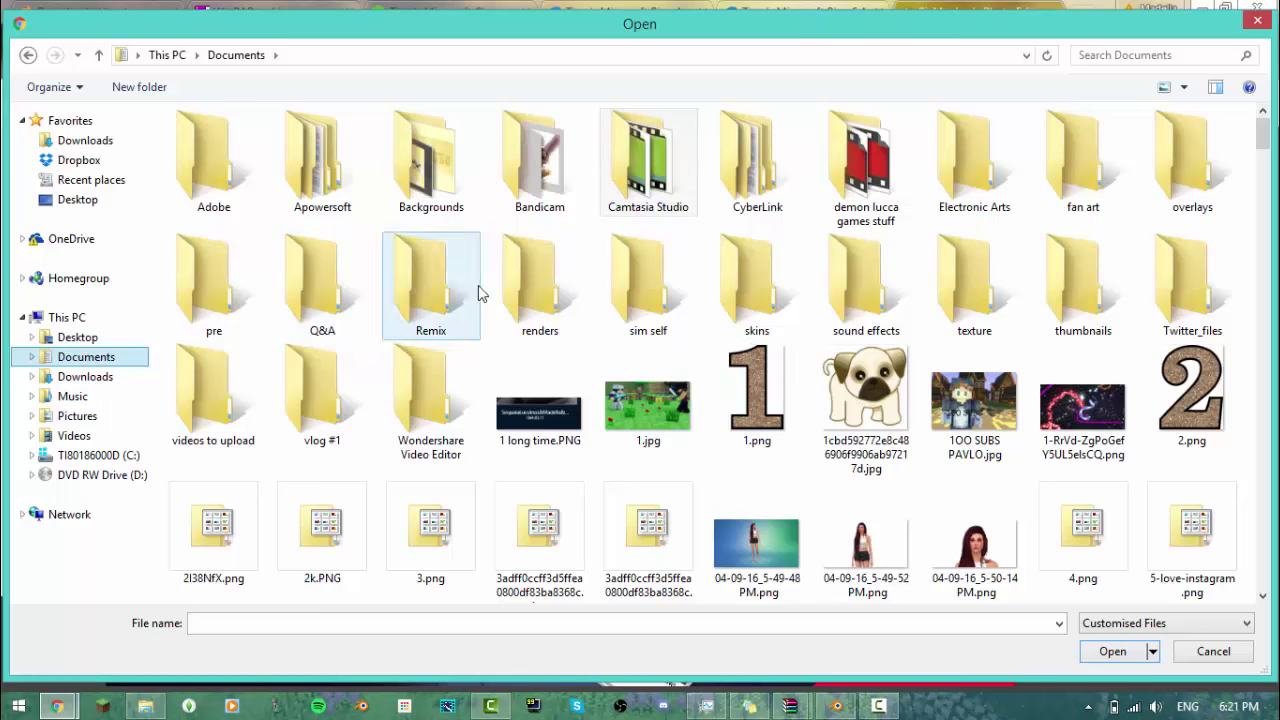
{"action": "double_click", "coordinate": [522, 288]}
{"action": "left_click", "coordinate": [1124, 58]}
{"action": "type", "text": "puggly"}
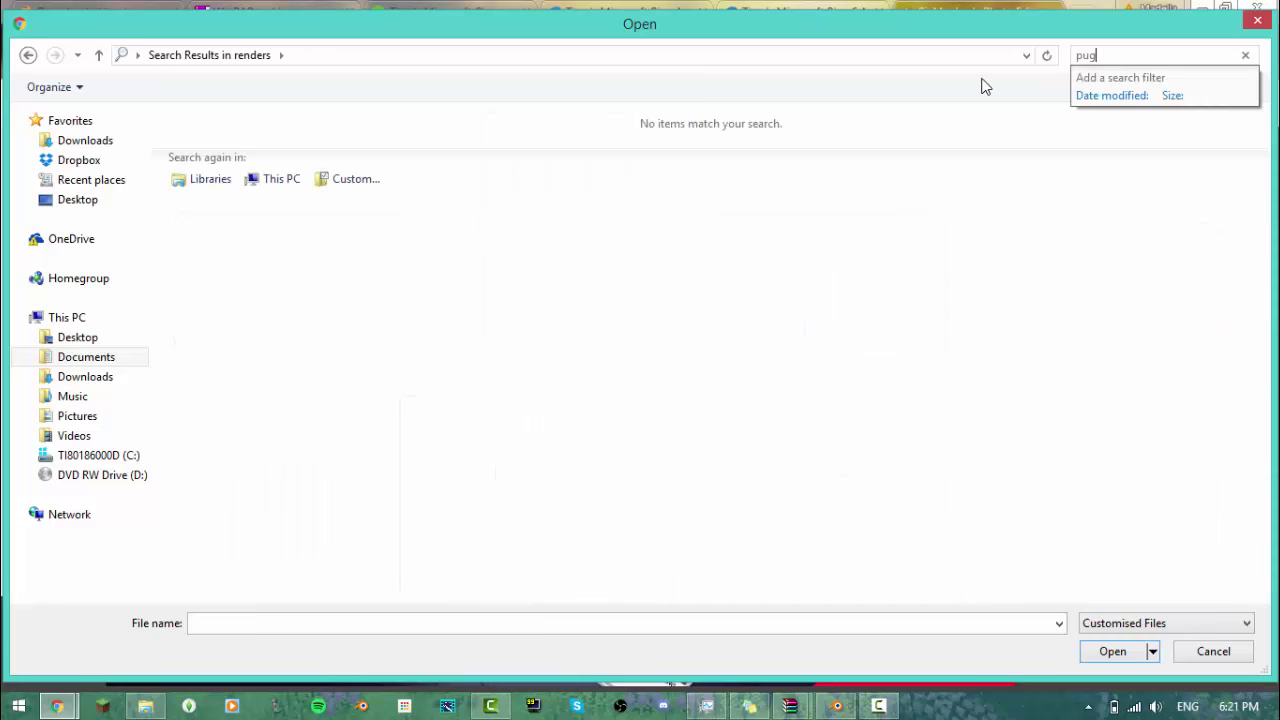
{"action": "left_click", "coordinate": [252, 272]}
{"action": "double_click", "coordinate": [265, 268]}
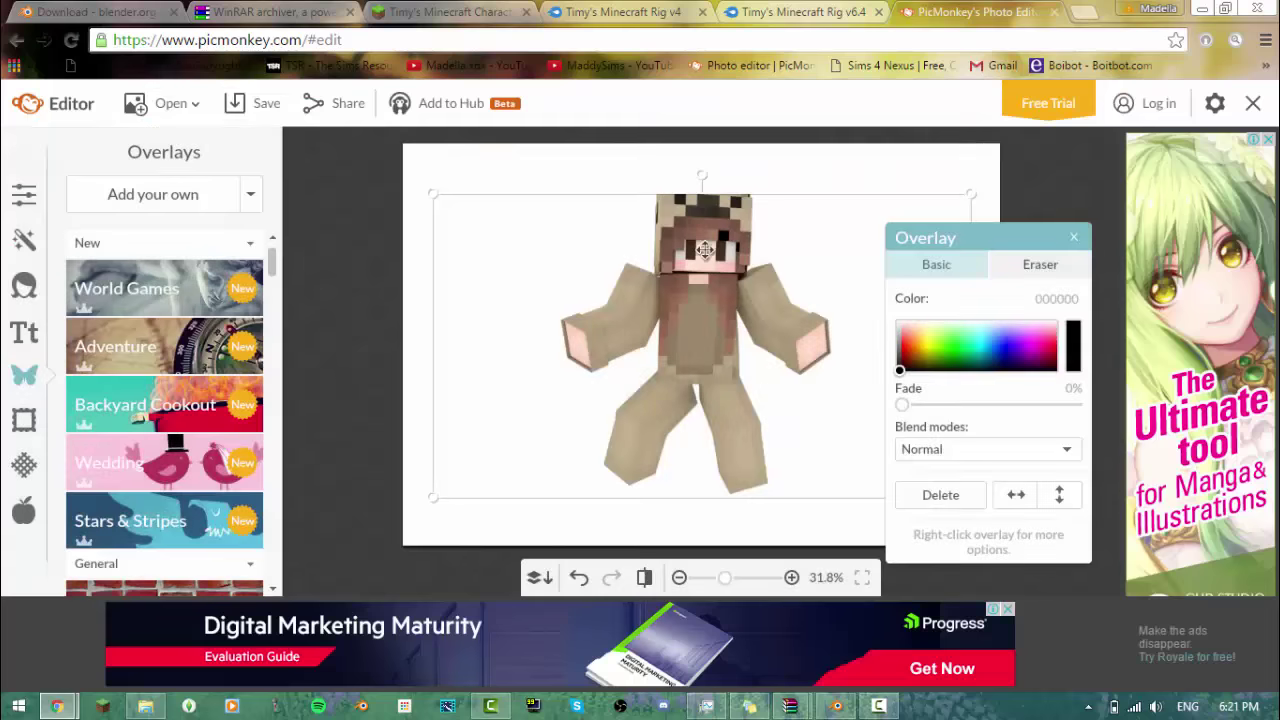
{"action": "left_click_drag", "start_coordinate": [722, 197], "coordinate": [767, 145]}
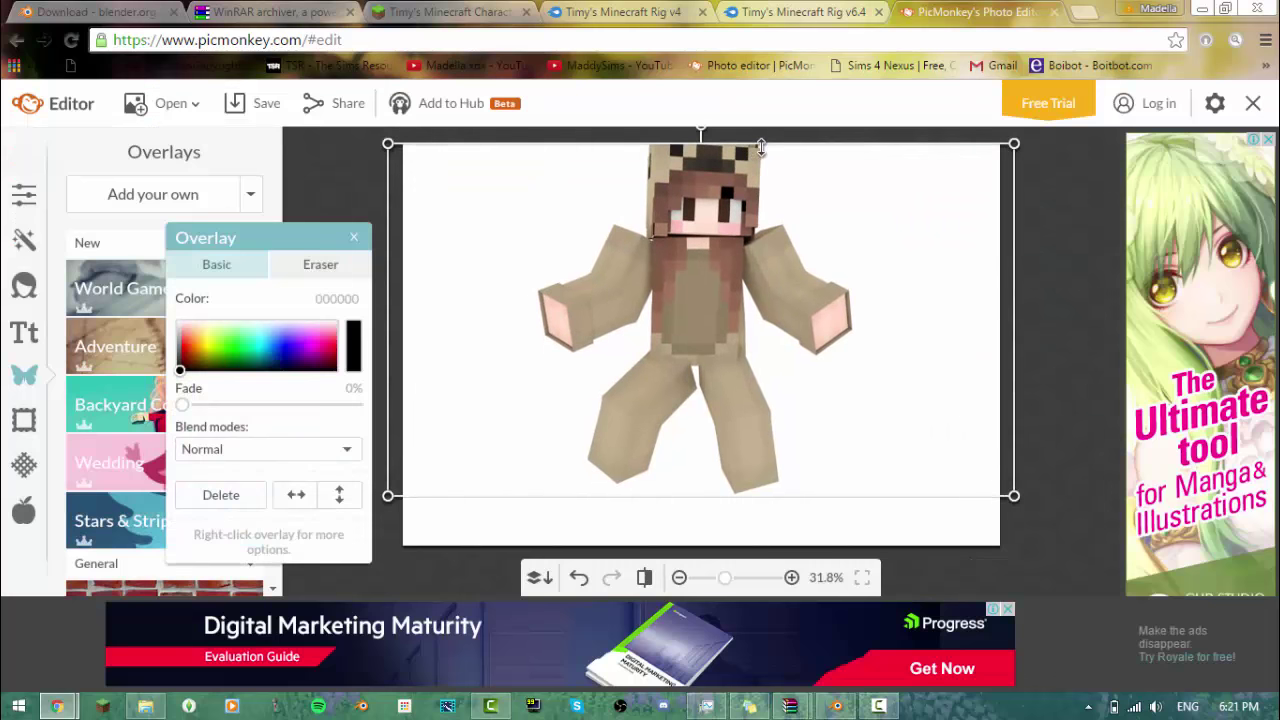
{"action": "left_click_drag", "start_coordinate": [728, 196], "coordinate": [592, 198]}
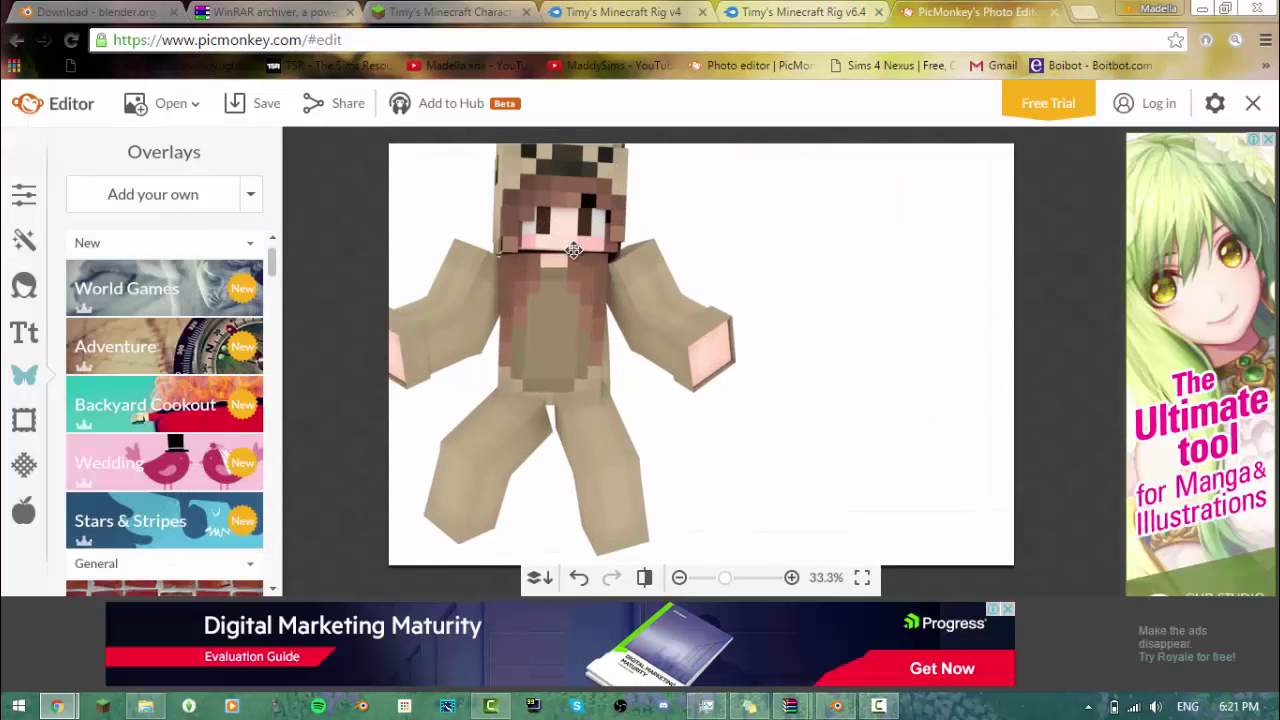